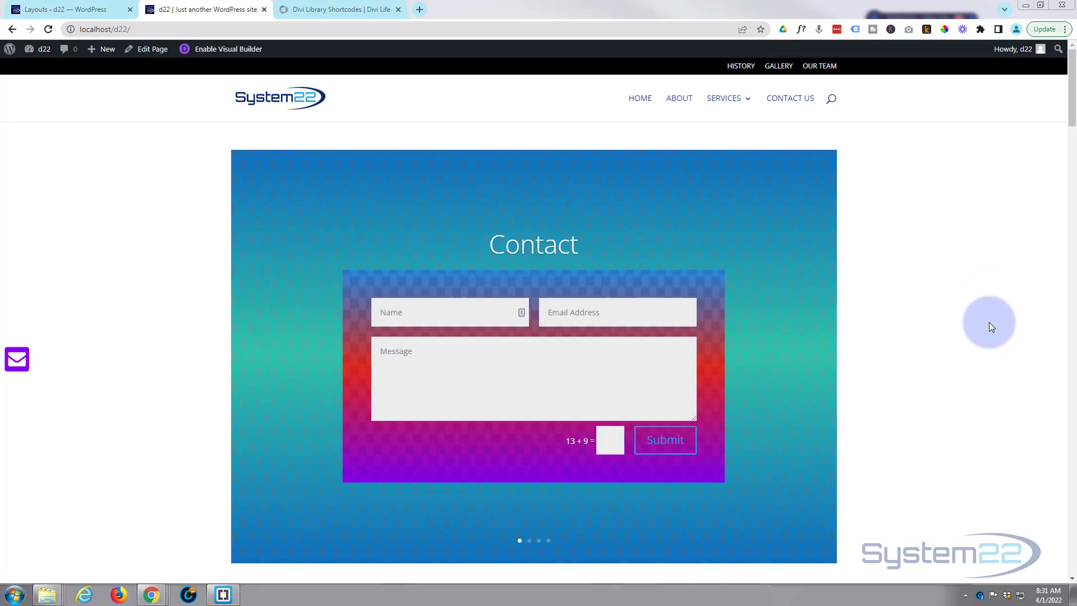
# Check the Divi Library Shortcodes product page, then return to the d22 homepage tab
pyautogui.click(328, 9)
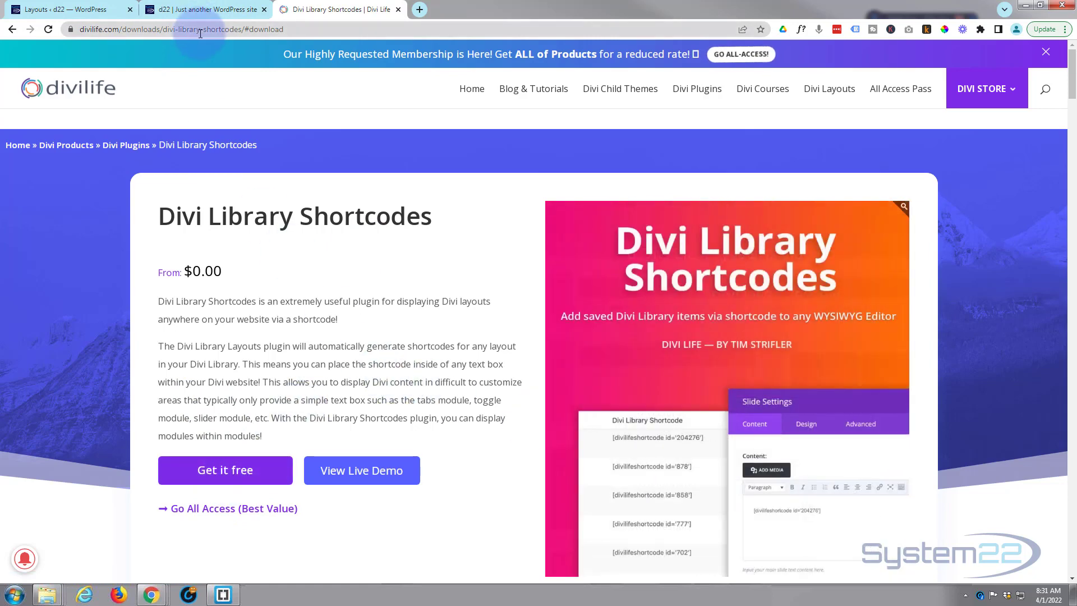
pyautogui.click(214, 11)
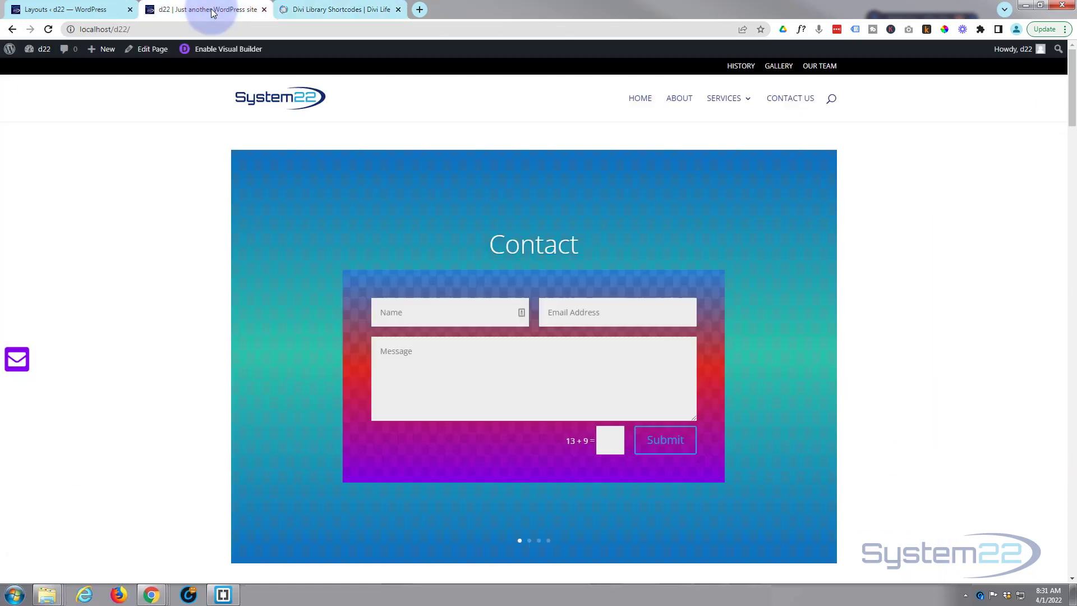
# Go to Plugins > Add New in WordPress admin and bring up the plugin .zip upload form
pyautogui.click(70, 10)
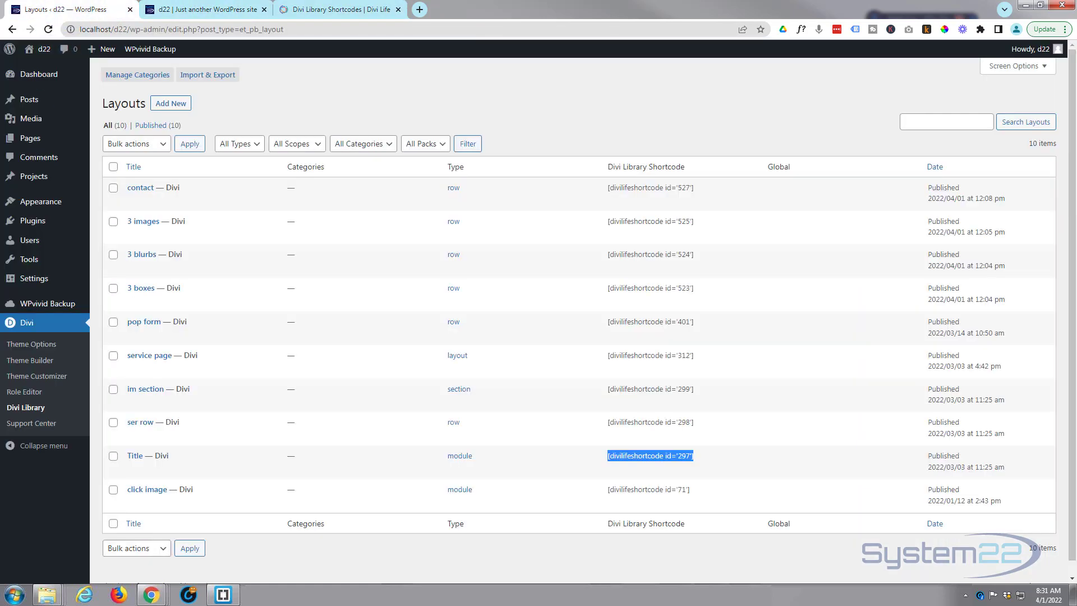
pyautogui.click(34, 224)
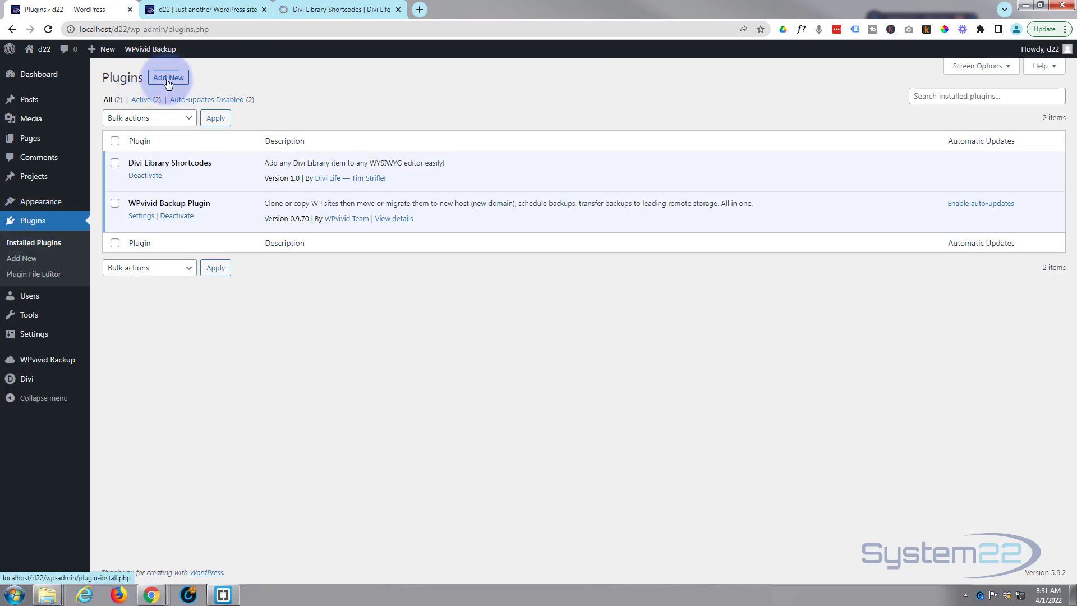
pyautogui.click(167, 78)
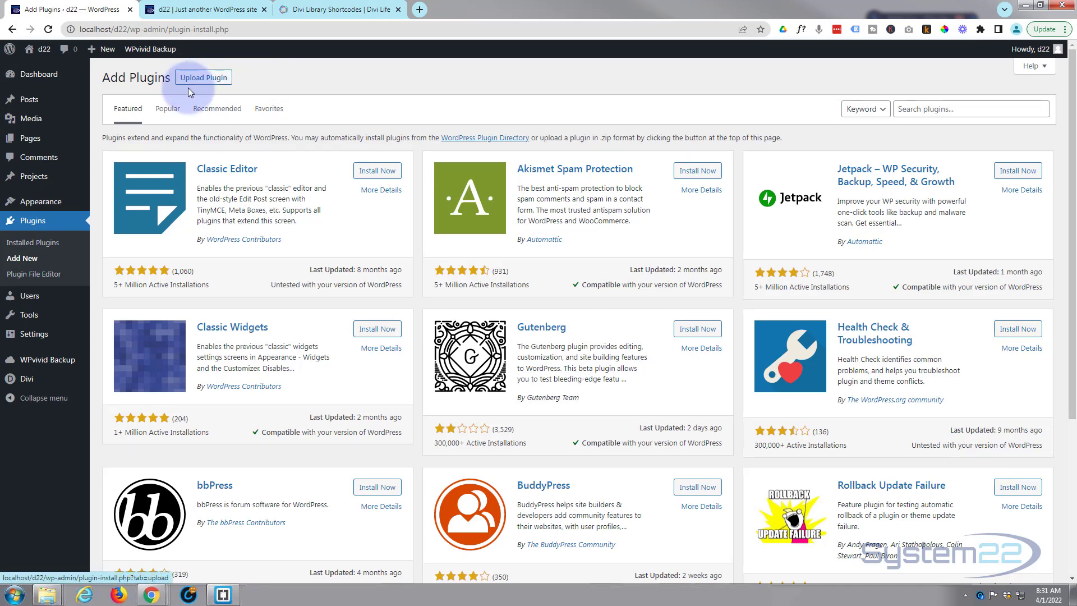
pyautogui.click(198, 81)
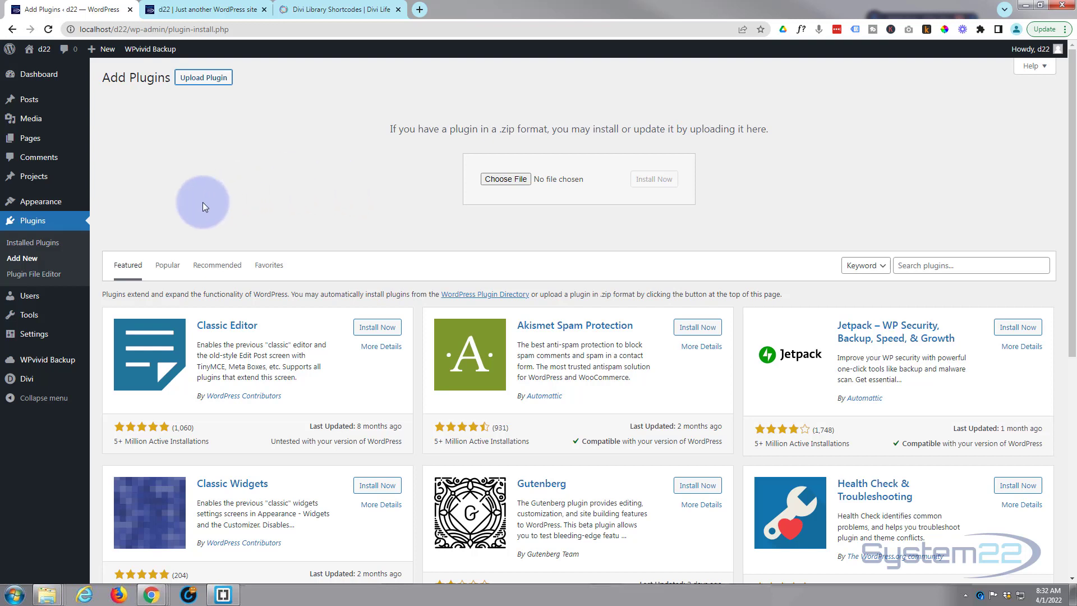
# Open the Divi Library list from the Divi menu to see each item's divilifeshortcode ID
pyautogui.moveTo(29, 384)
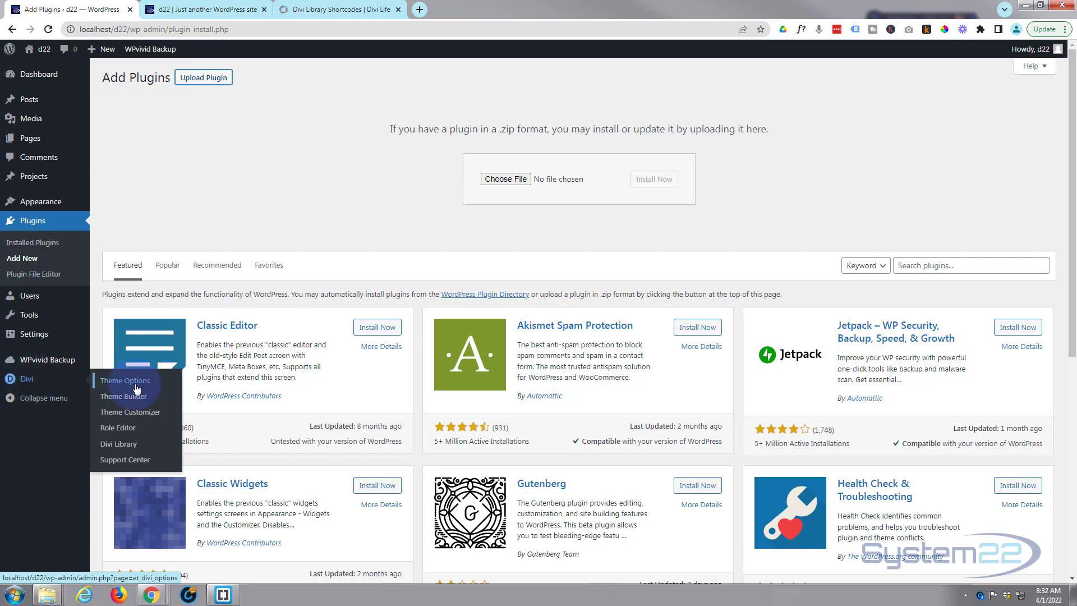
pyautogui.click(128, 446)
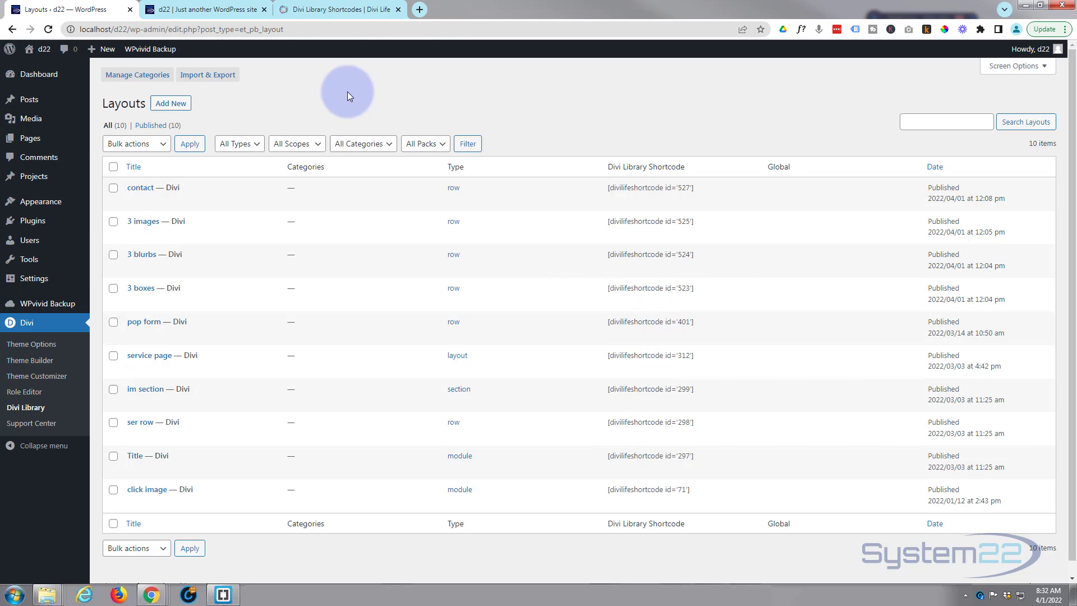
# Delete the Contact slider row from the top of the d22 homepage in the Visual Builder
pyautogui.click(222, 11)
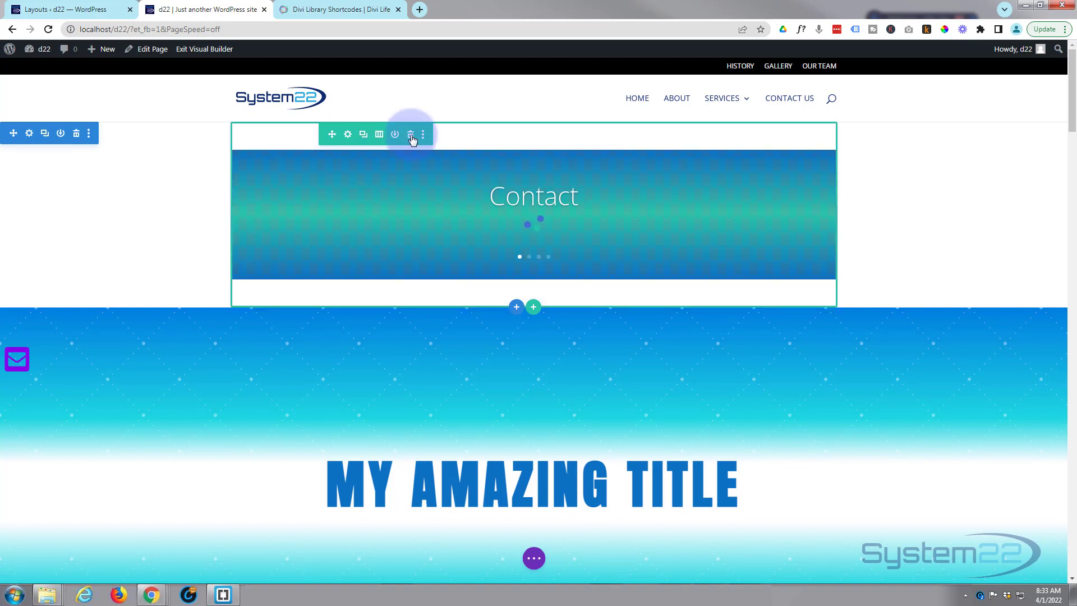
pyautogui.click(411, 136)
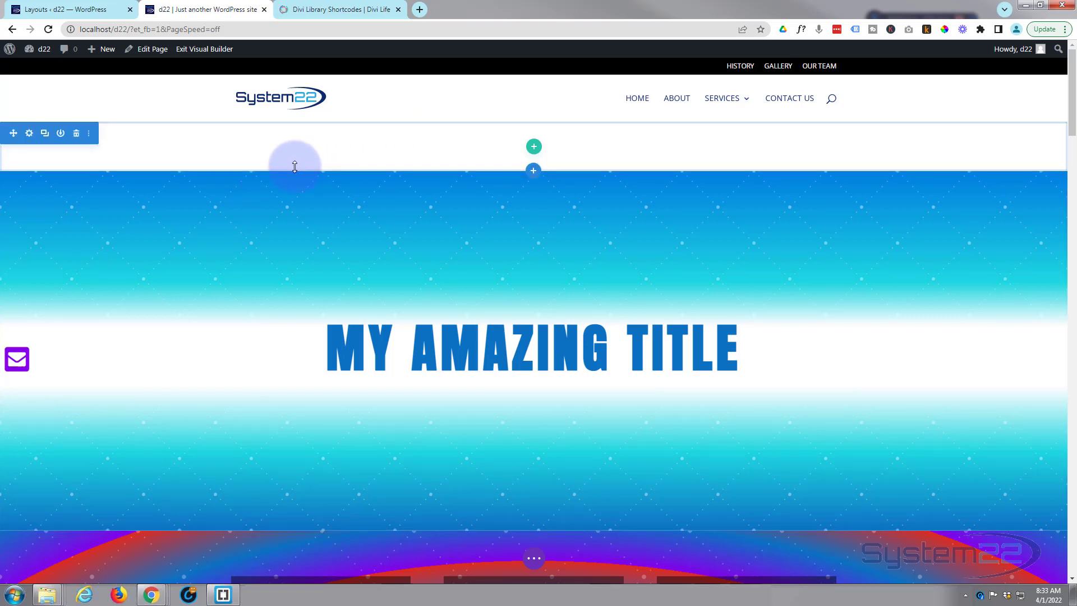
pyautogui.scroll(-3, 293, 168)
pyautogui.scroll(-3, 295, 167)
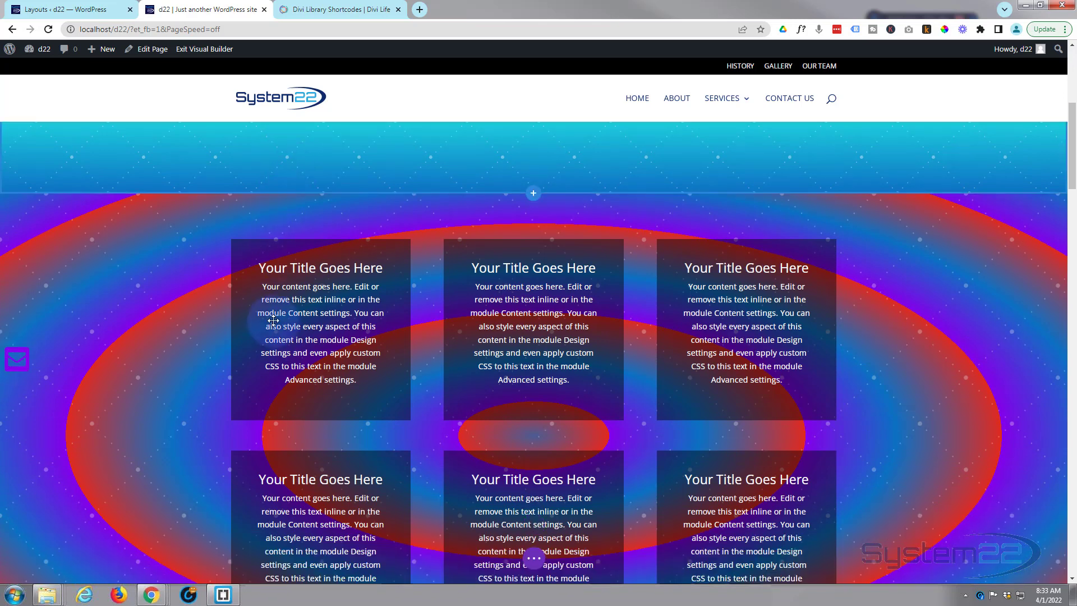
pyautogui.moveTo(274, 320)
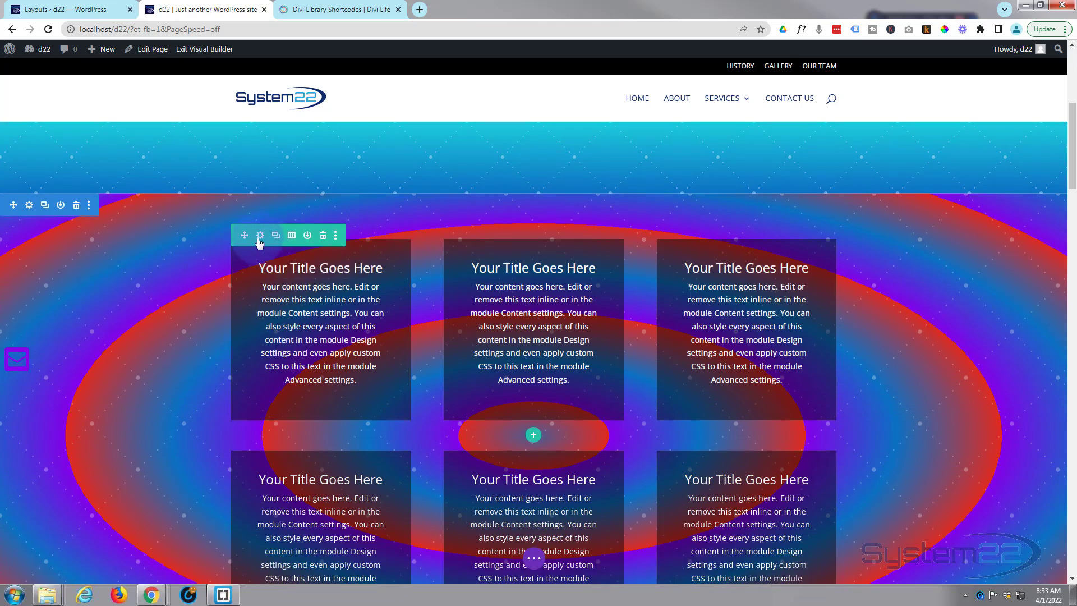
# Save the dark three-card row to the Divi Library as '3 cta'
pyautogui.click(307, 238)
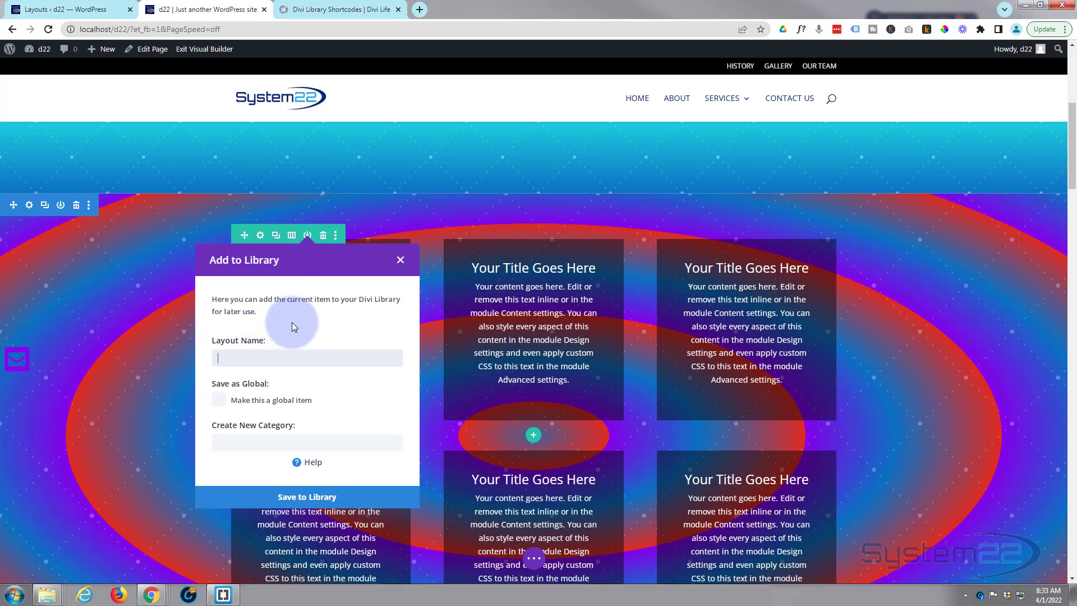
pyautogui.write('3 cta')
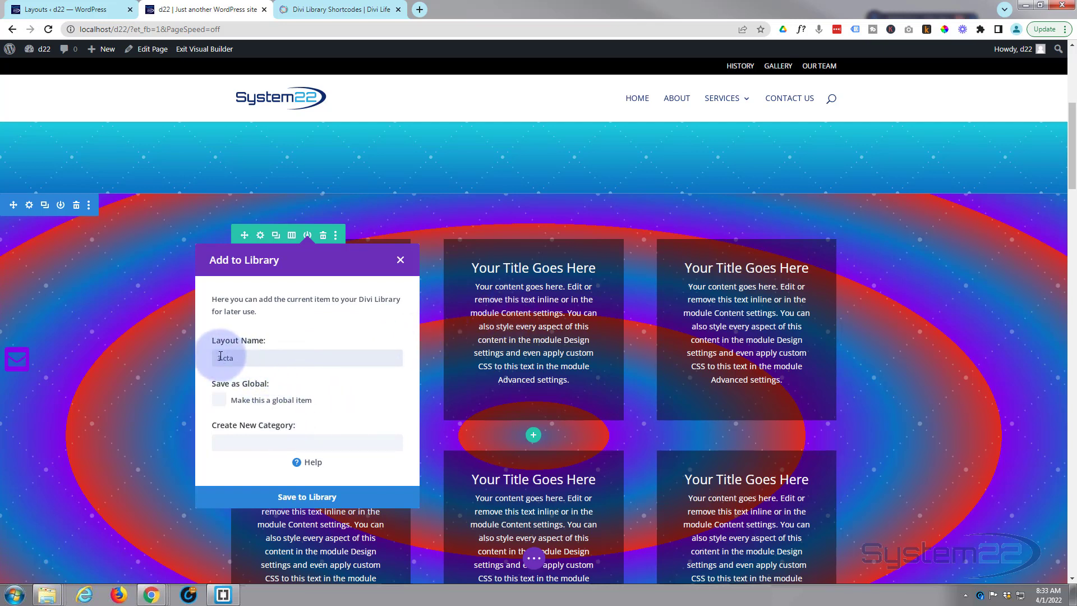
pyautogui.click(314, 499)
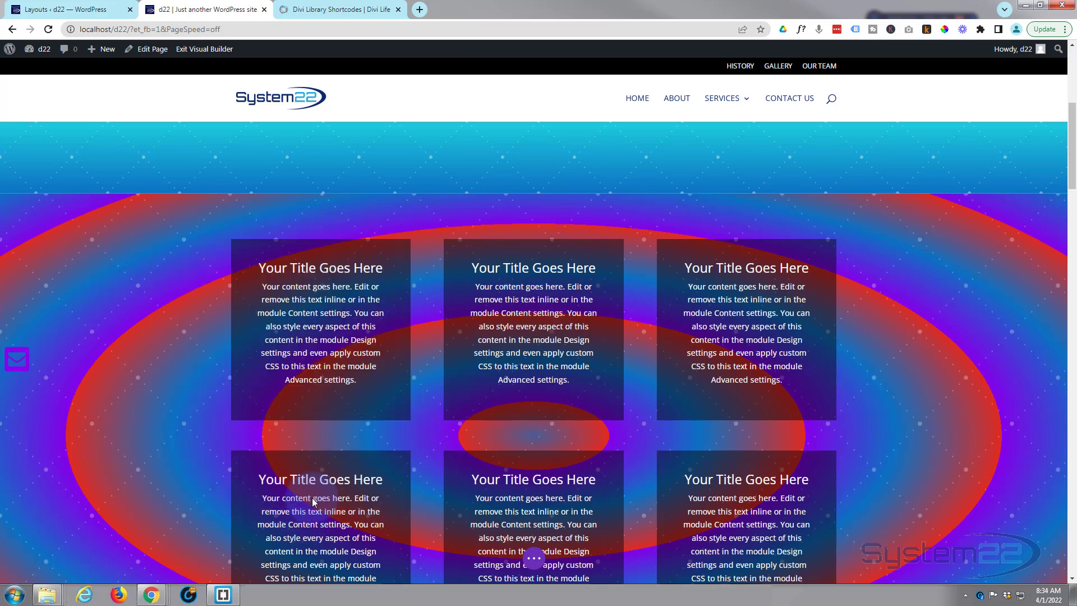
# Save the purple-icon blurb row to the Divi Library as '3 purple blurbs'
pyautogui.scroll(-8, 314, 482)
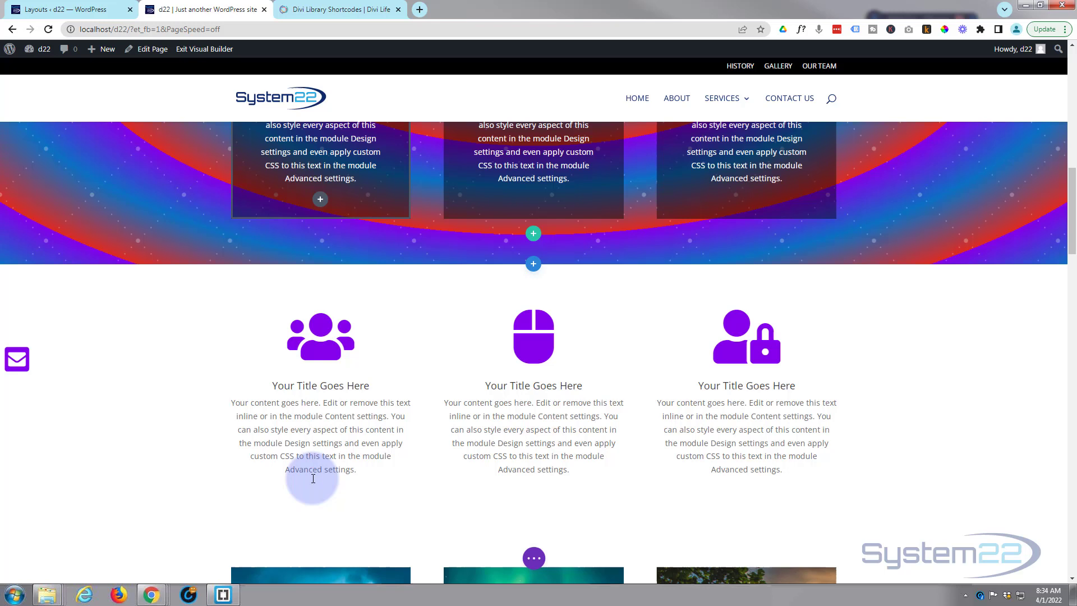
pyautogui.moveTo(531, 314)
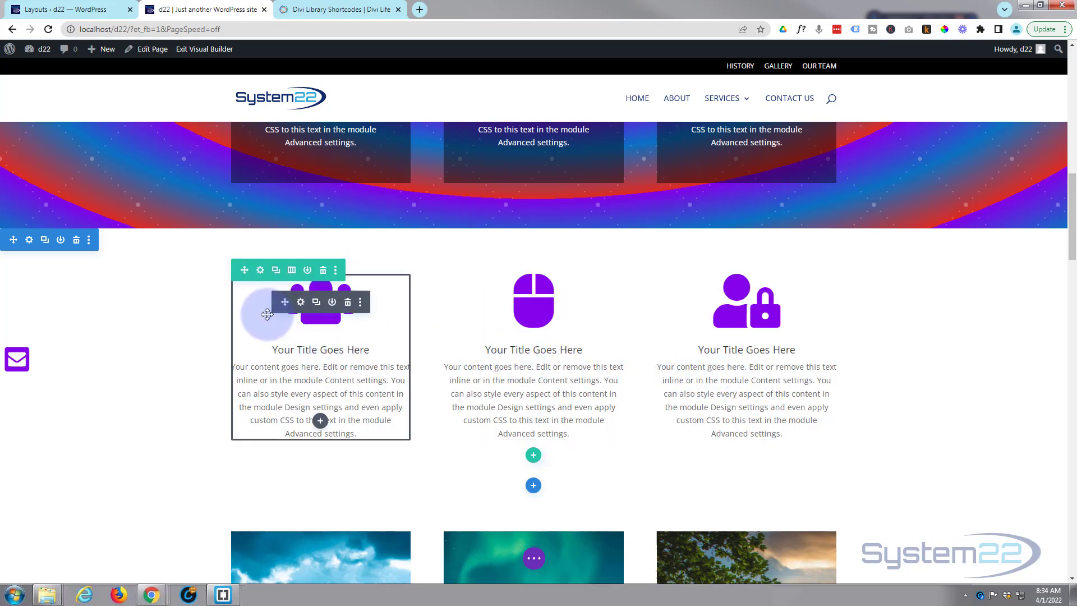
pyautogui.click(332, 302)
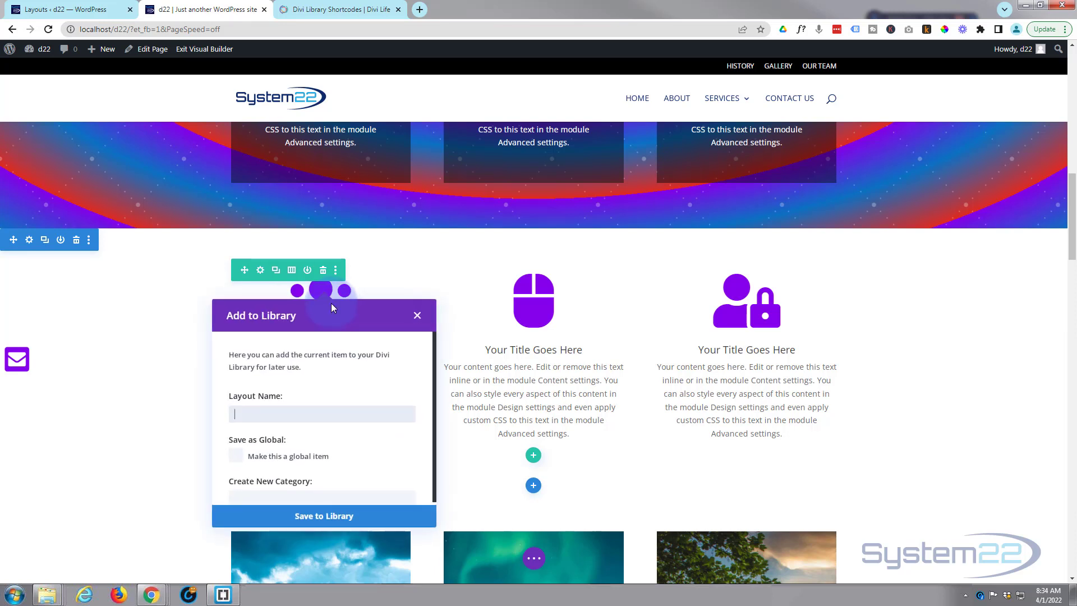
pyautogui.write('3 purple blurbs')
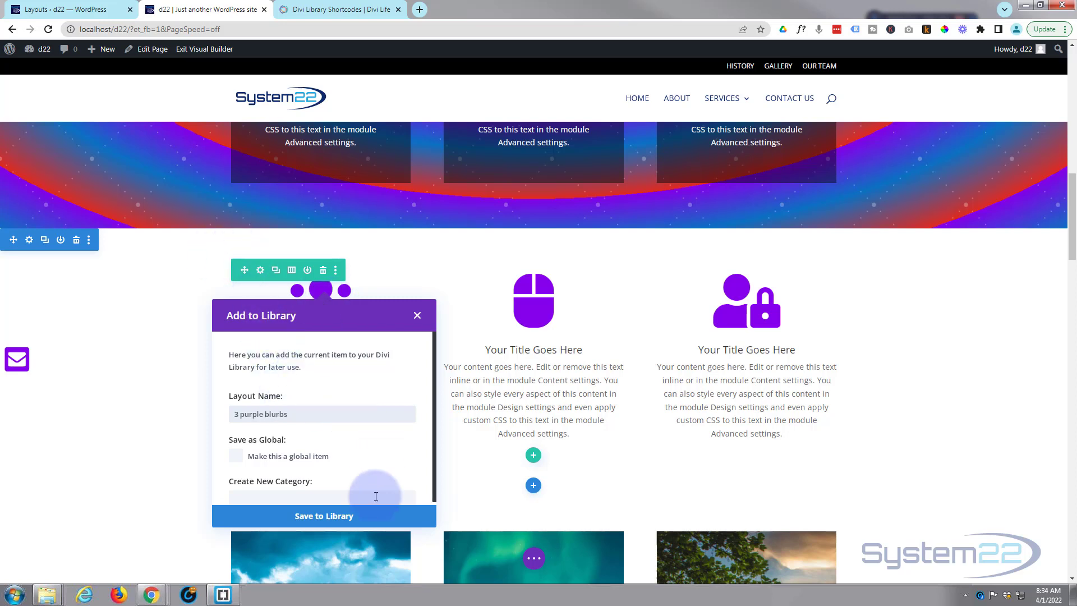
pyautogui.click(359, 516)
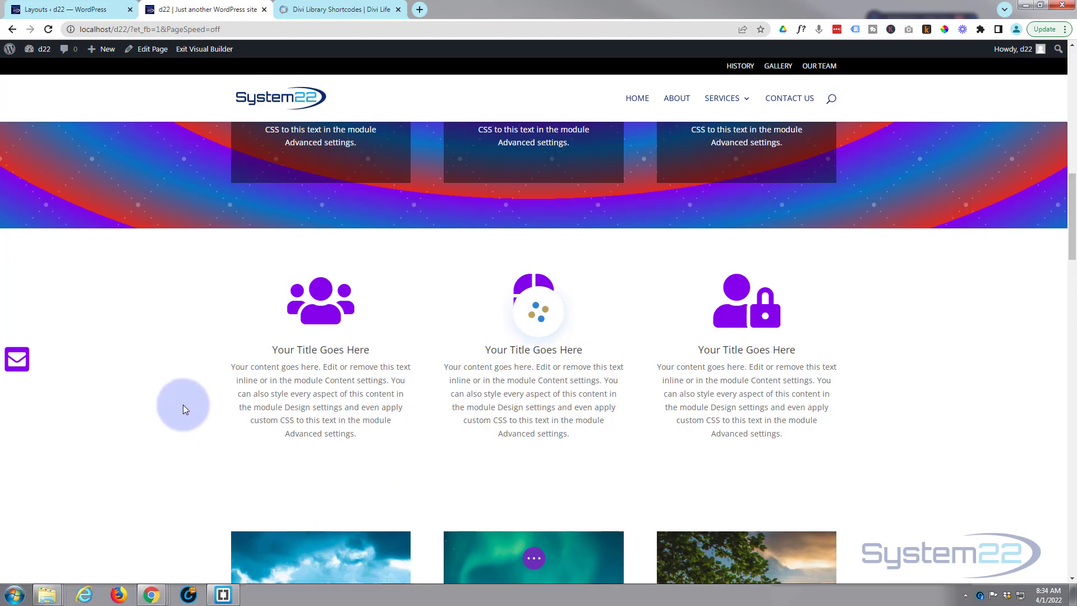
# Save the blue-icon blurb row to the Divi Library as '3 blu blur'
pyautogui.scroll(-3, 183, 404)
pyautogui.scroll(-13, 183, 405)
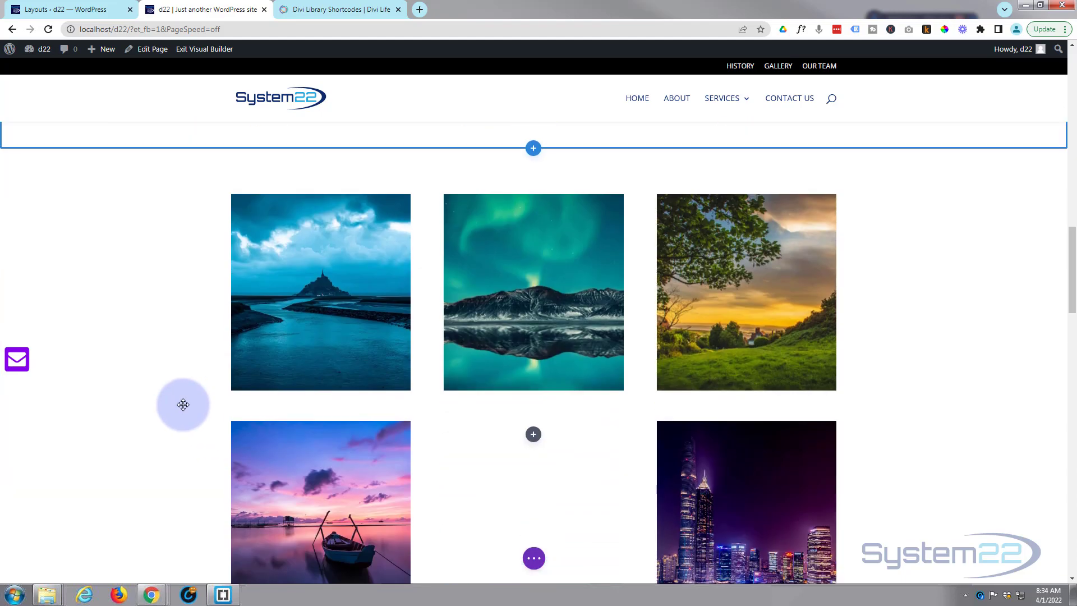
pyautogui.scroll(-13, 183, 405)
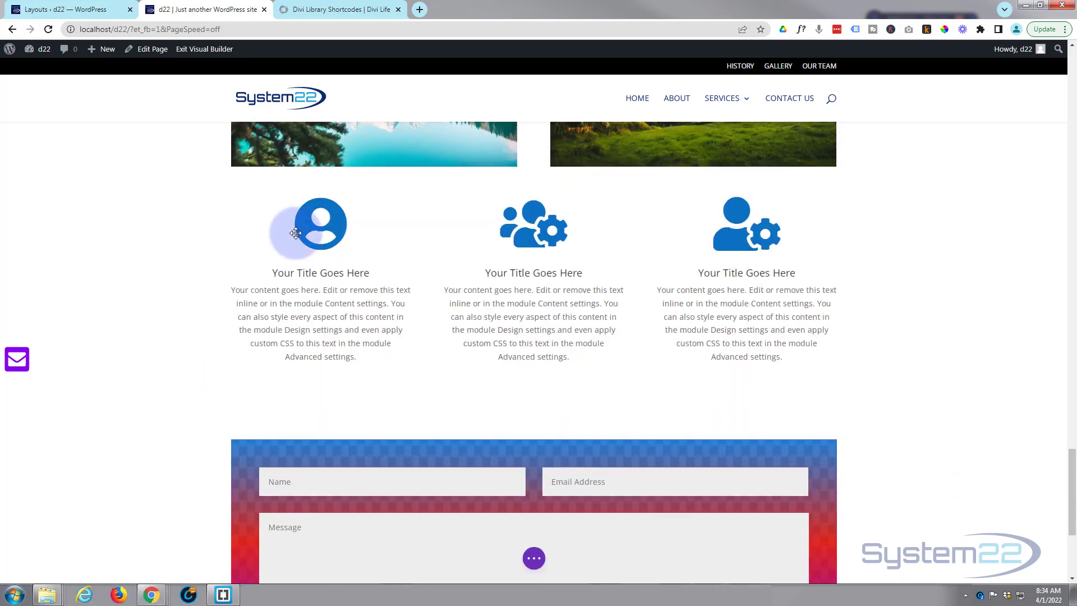
pyautogui.moveTo(316, 238)
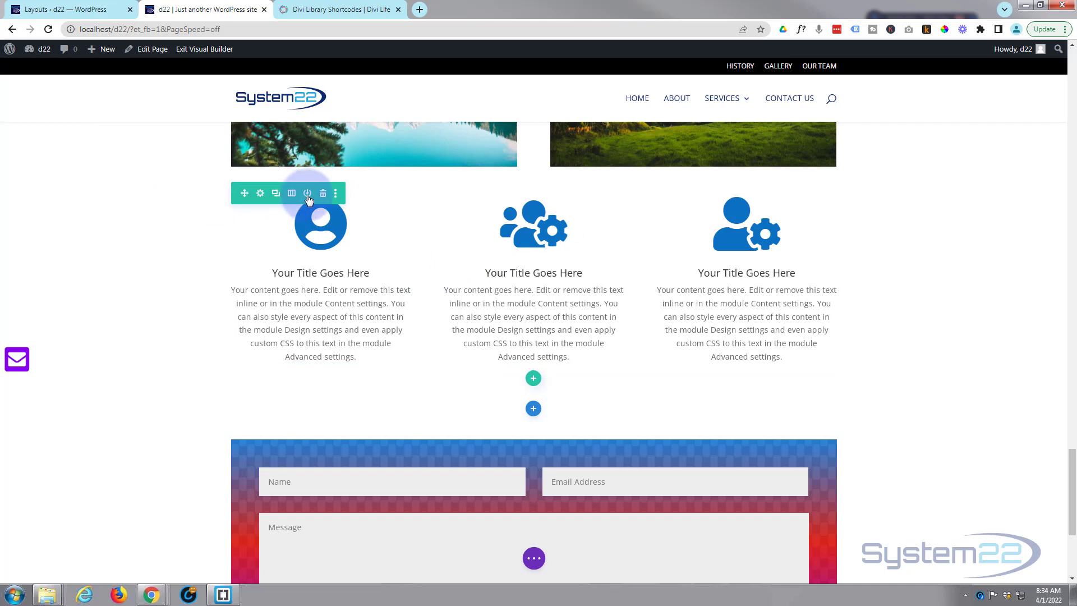
pyautogui.click(307, 195)
pyautogui.write('3')
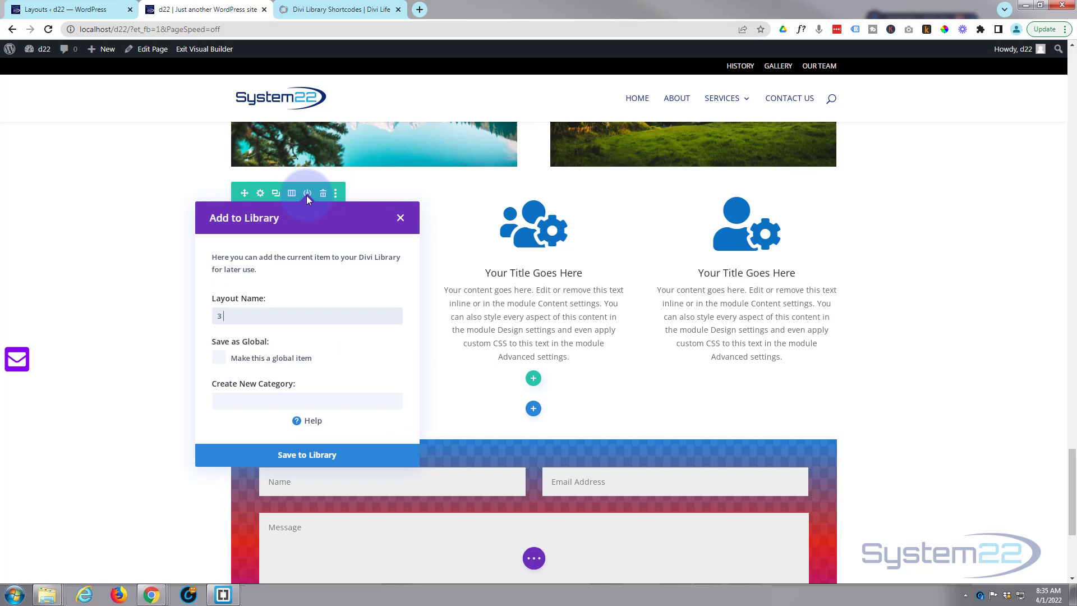
pyautogui.write(' blu blurbs')
pyautogui.click(308, 456)
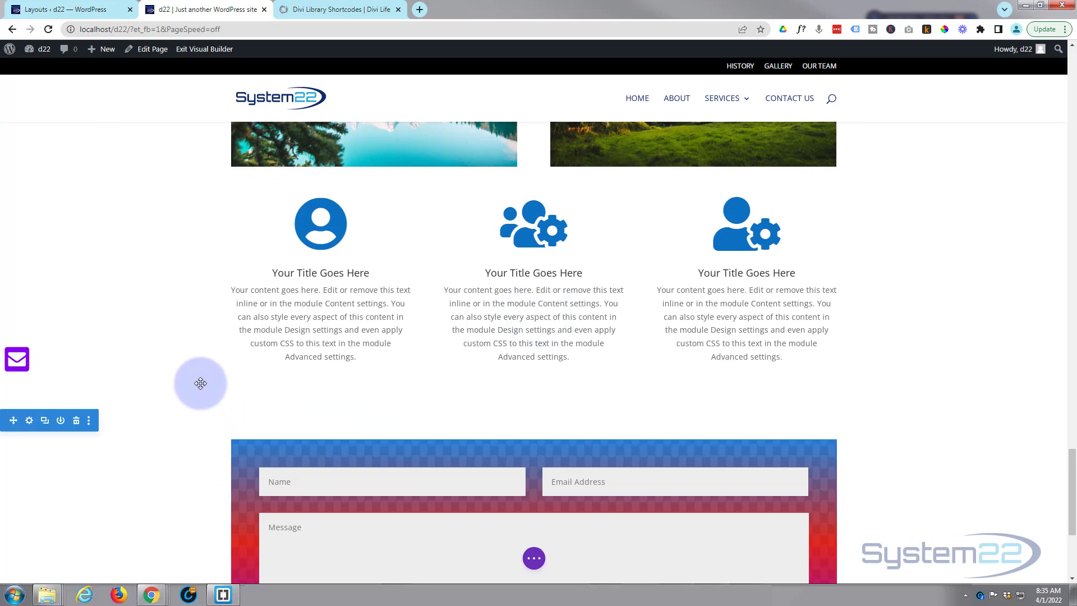
# Save the contact form row to the Divi Library as 'Cont us'
pyautogui.scroll(-4, 200, 383)
pyautogui.scroll(2, 199, 389)
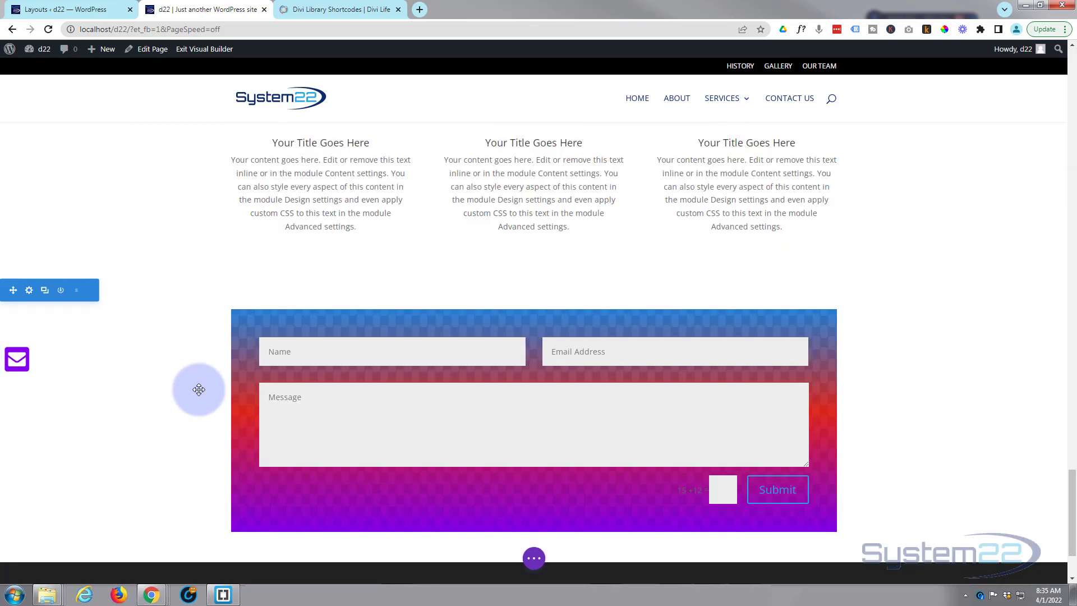
pyautogui.moveTo(250, 317)
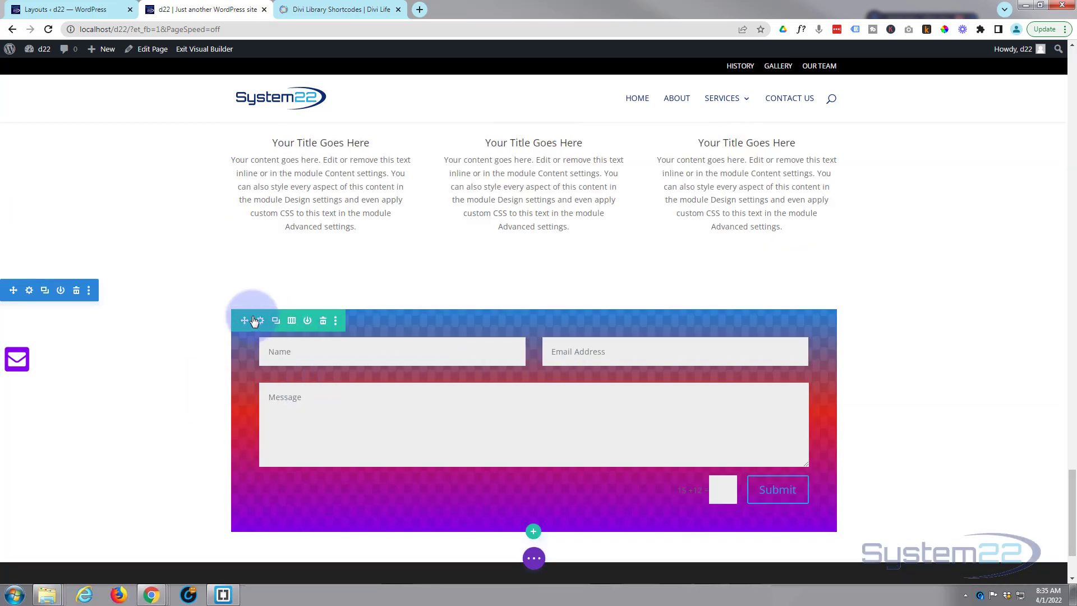
pyautogui.click(307, 321)
pyautogui.write('Cont ')
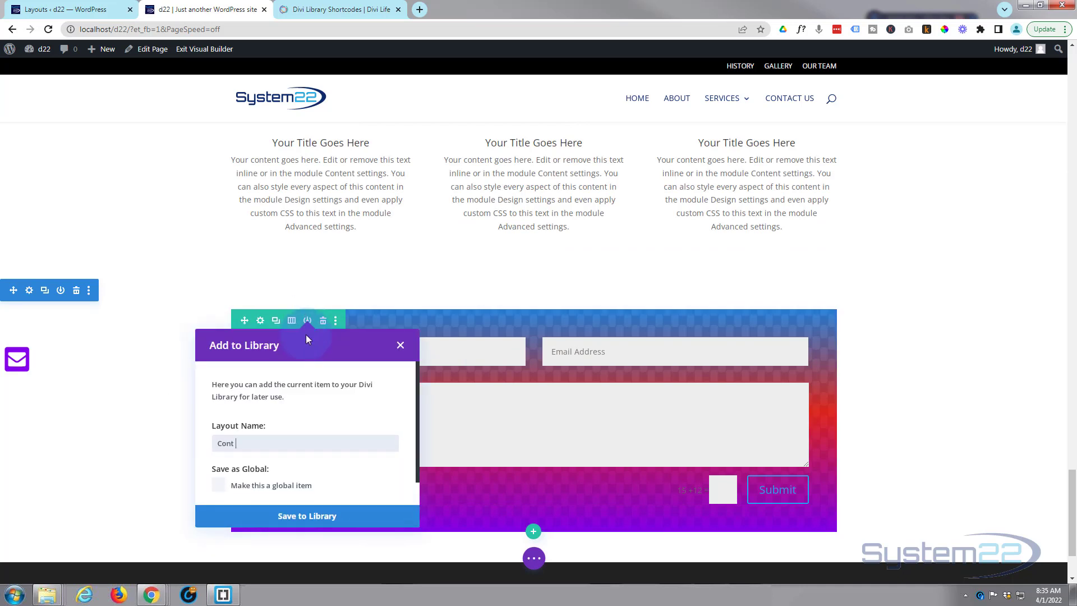
pyautogui.write('us')
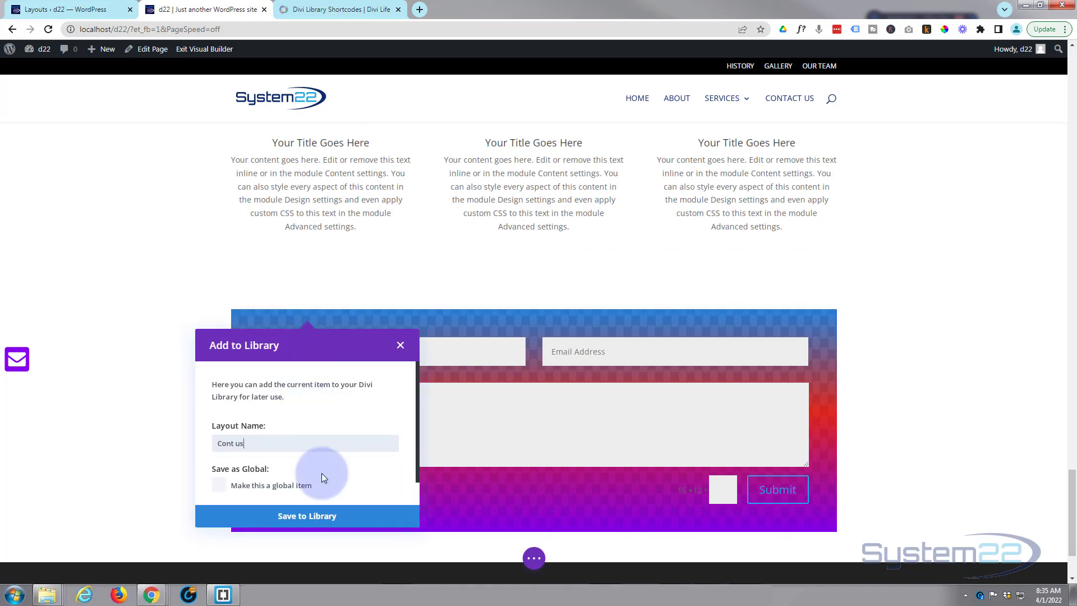
pyautogui.click(316, 521)
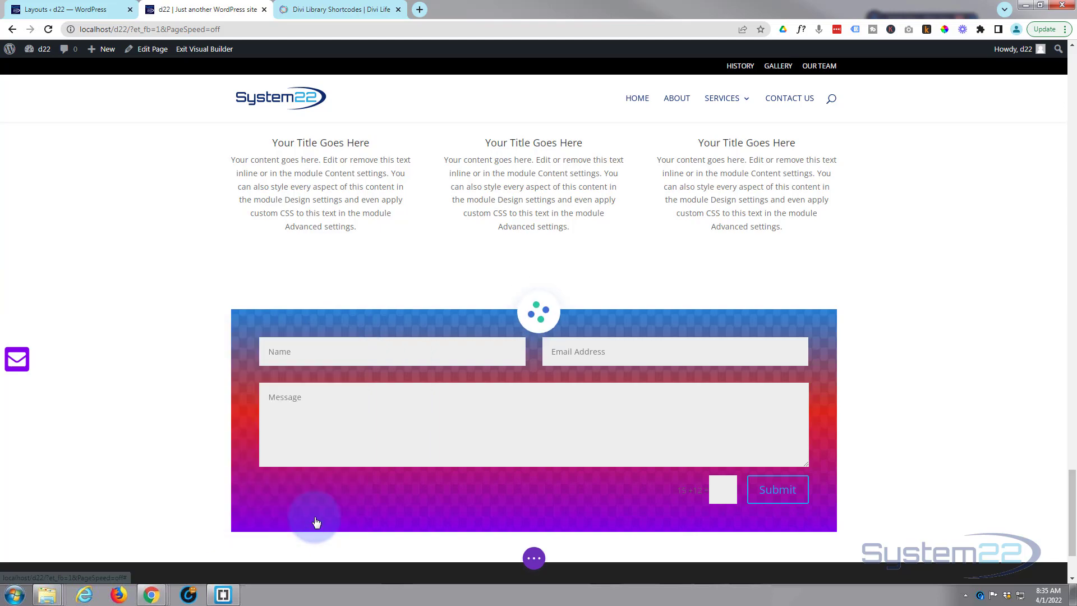
# Scroll back up to the empty top section above the MY AMAZING TITLE header
pyautogui.scroll(15, 276, 468)
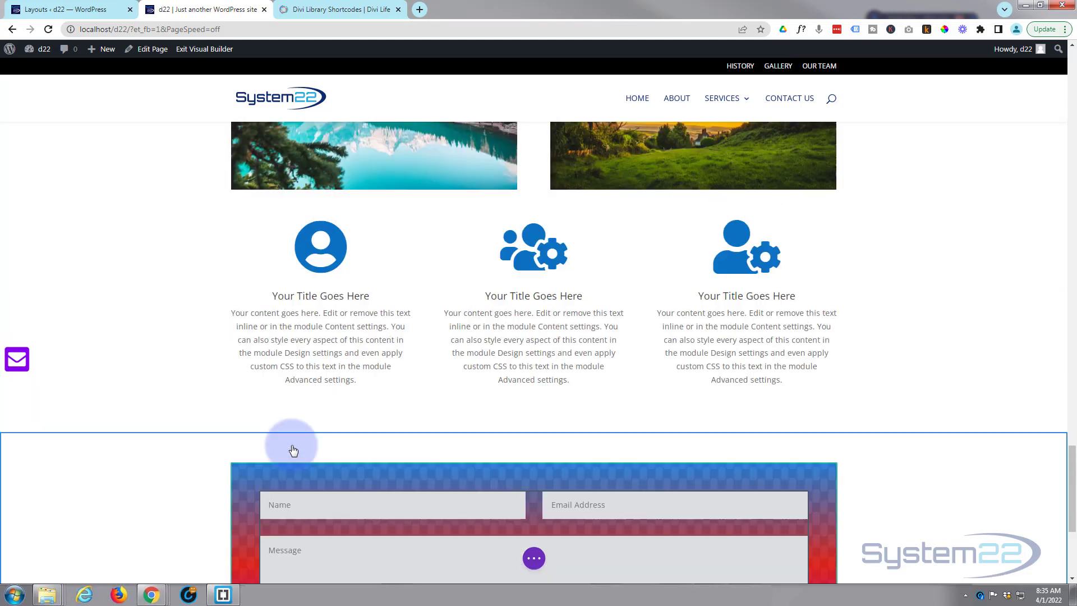
pyautogui.scroll(15, 295, 451)
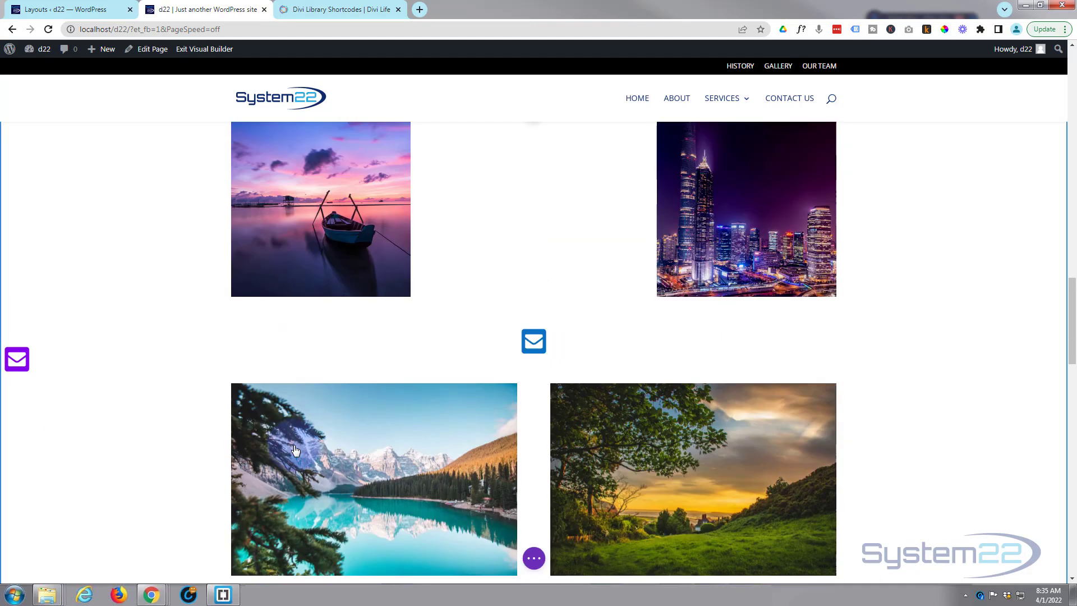
pyautogui.scroll(15, 296, 450)
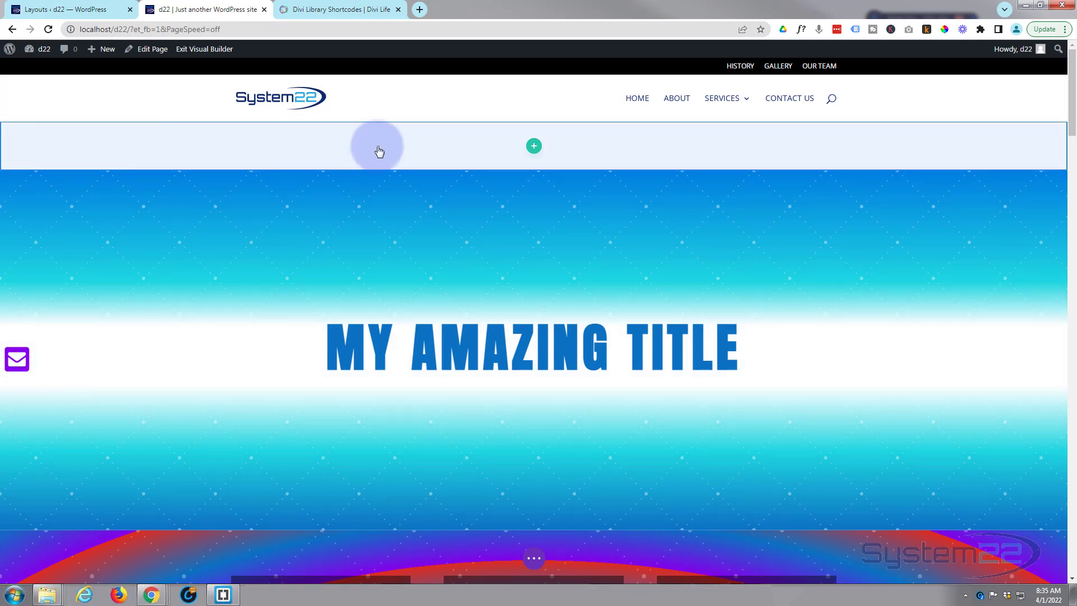
# Add a one-column row to the empty top section and browse the module list for Slider
pyautogui.click(534, 148)
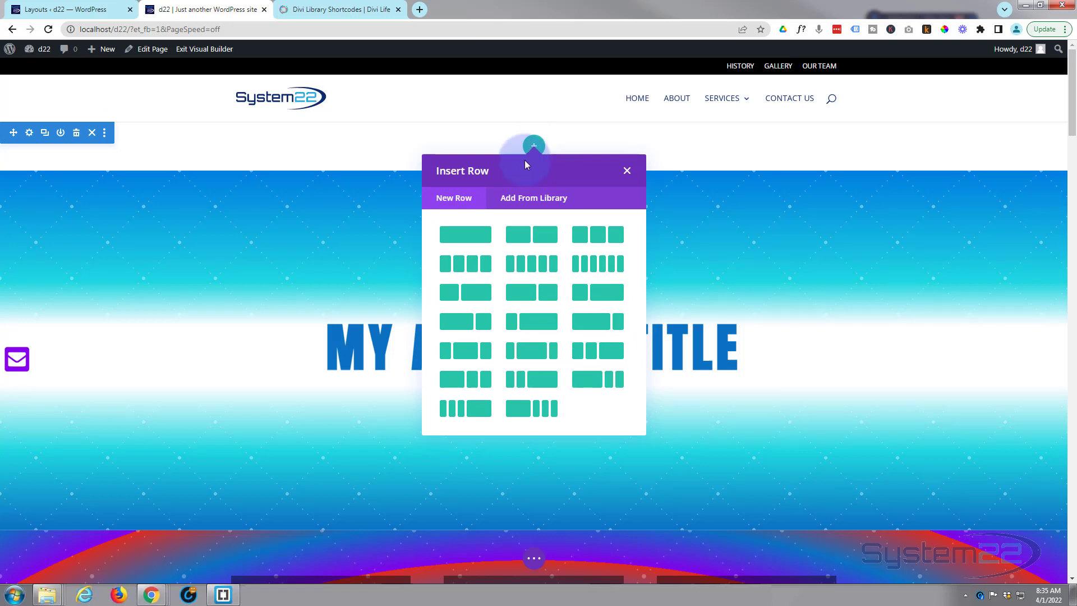
pyautogui.click(479, 235)
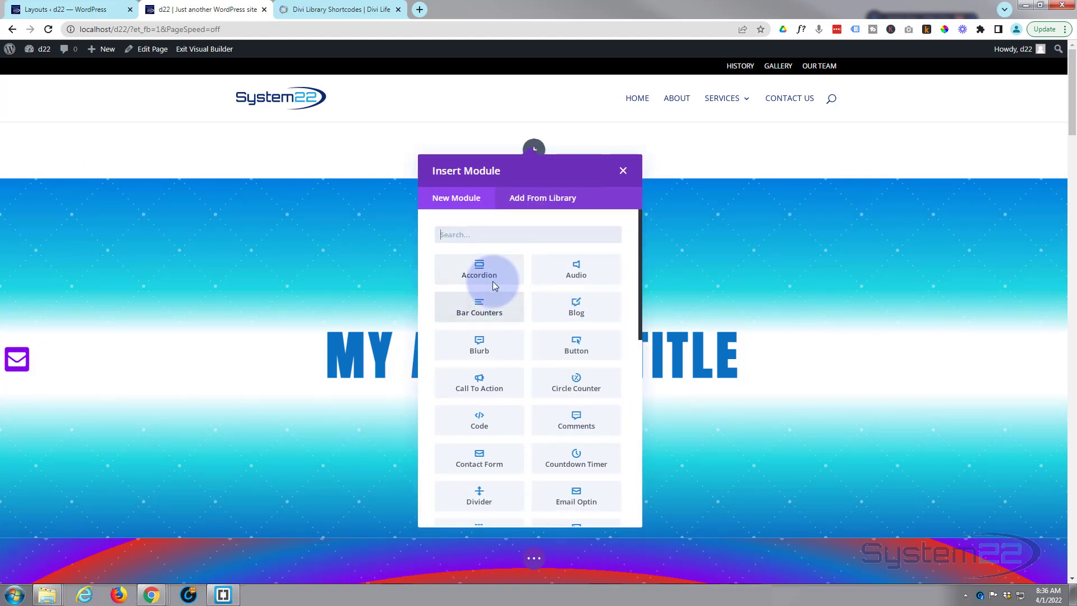
pyautogui.scroll(-7, 494, 287)
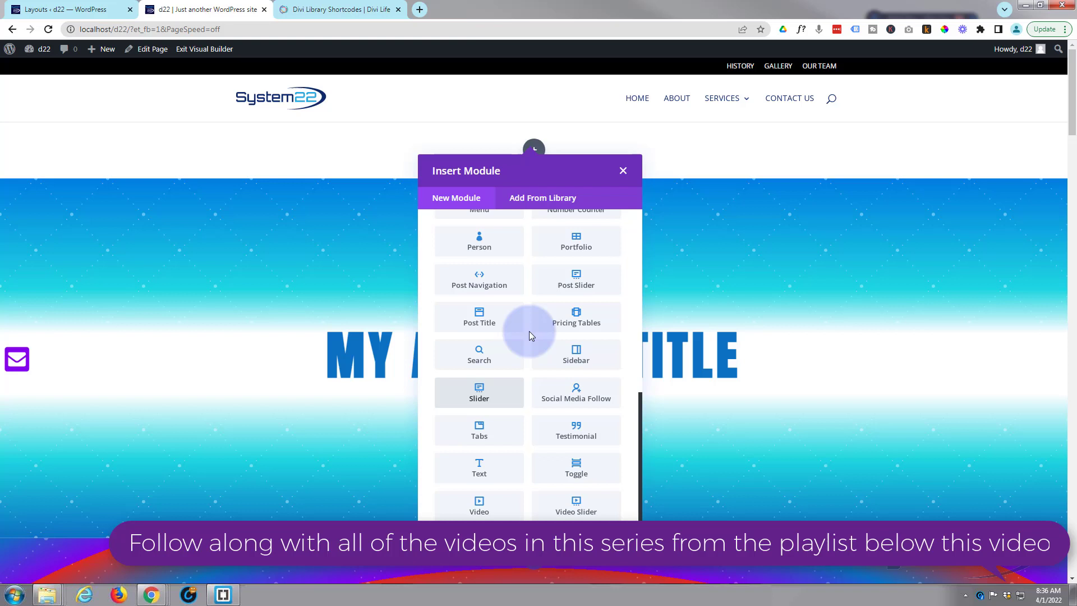
pyautogui.scroll(7, 497, 478)
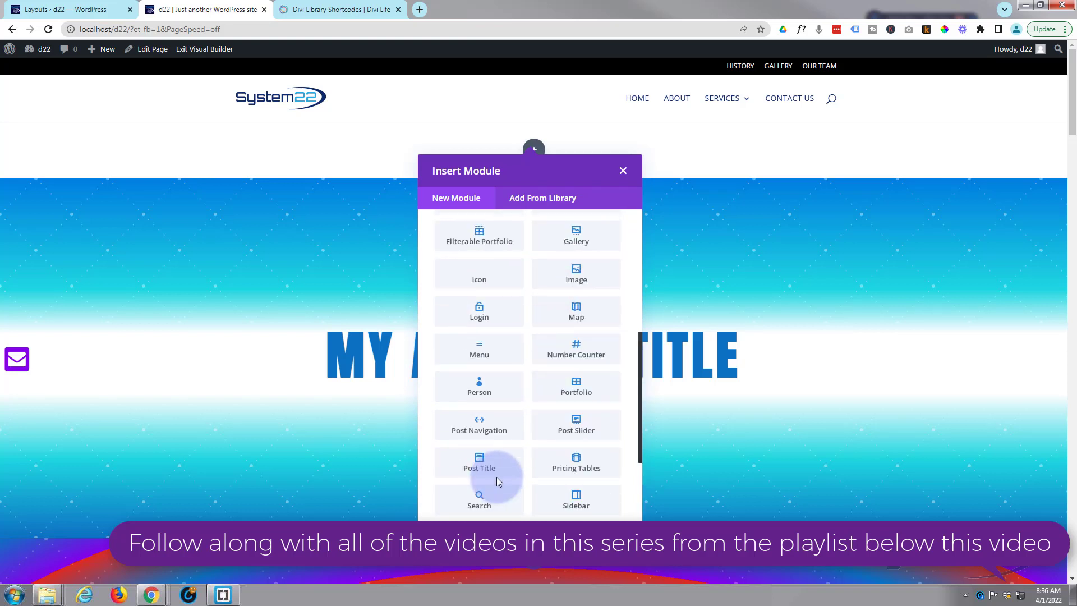
pyautogui.scroll(1, 497, 481)
pyautogui.scroll(-8, 496, 475)
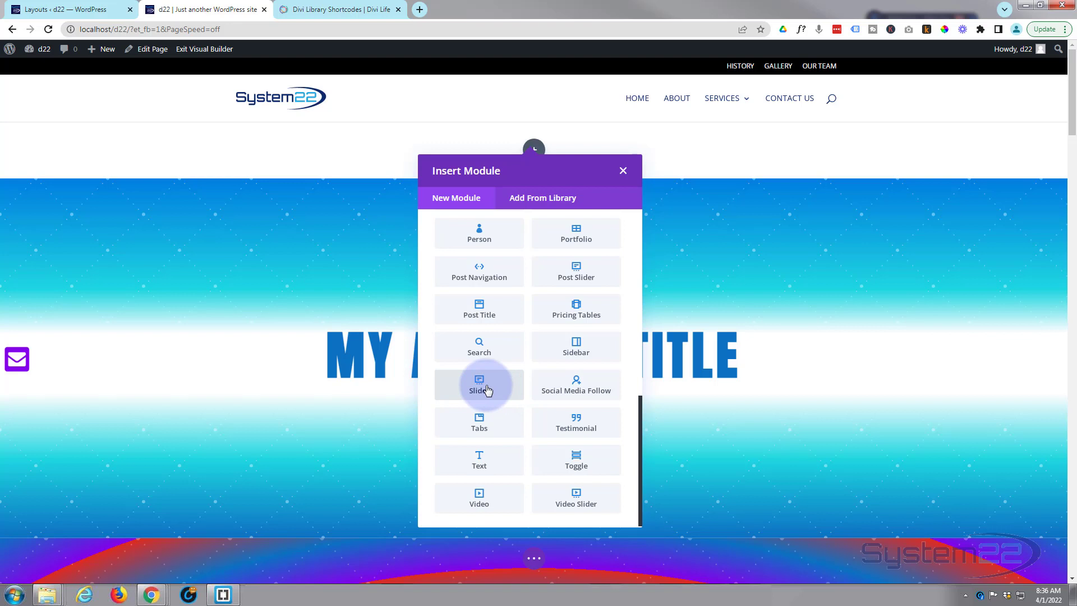
# Insert a slider with a gradient background, stops at 50% and 91%, the 91% stop #0c71c3
pyautogui.click(488, 390)
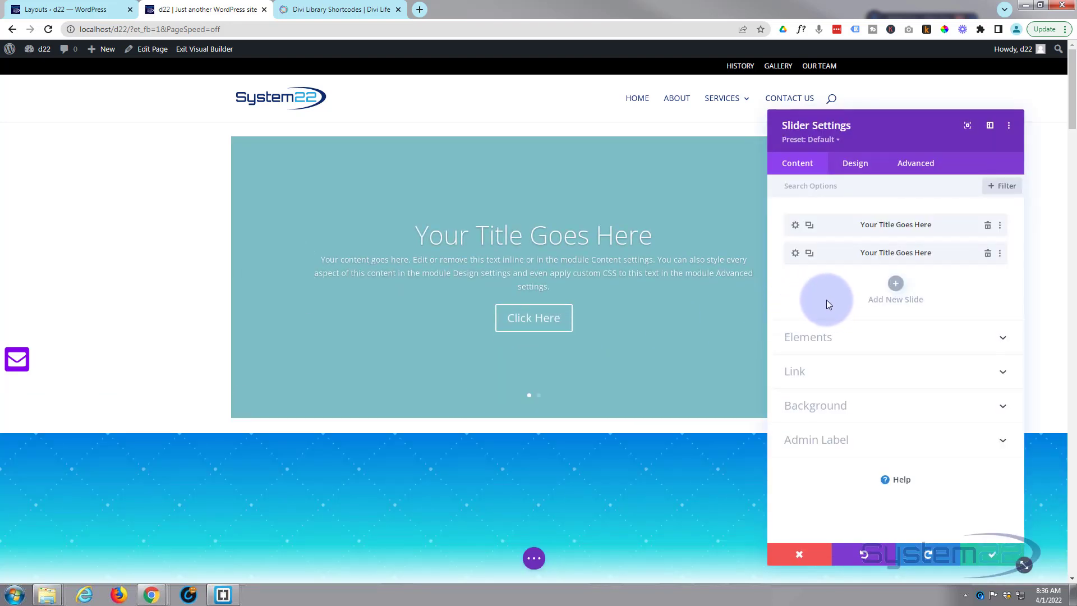
pyautogui.click(850, 409)
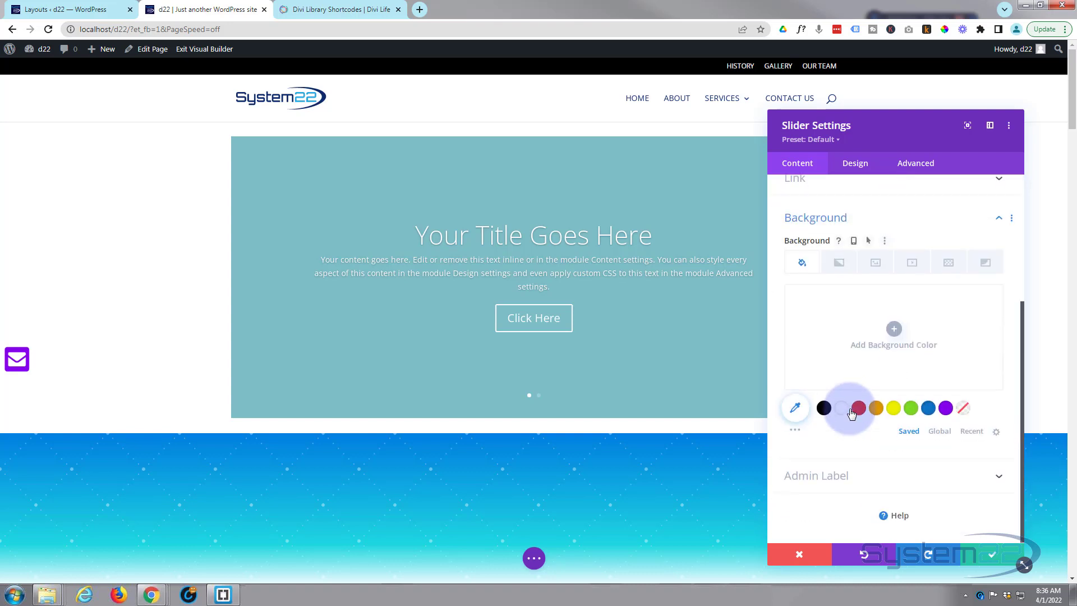
pyautogui.click(840, 264)
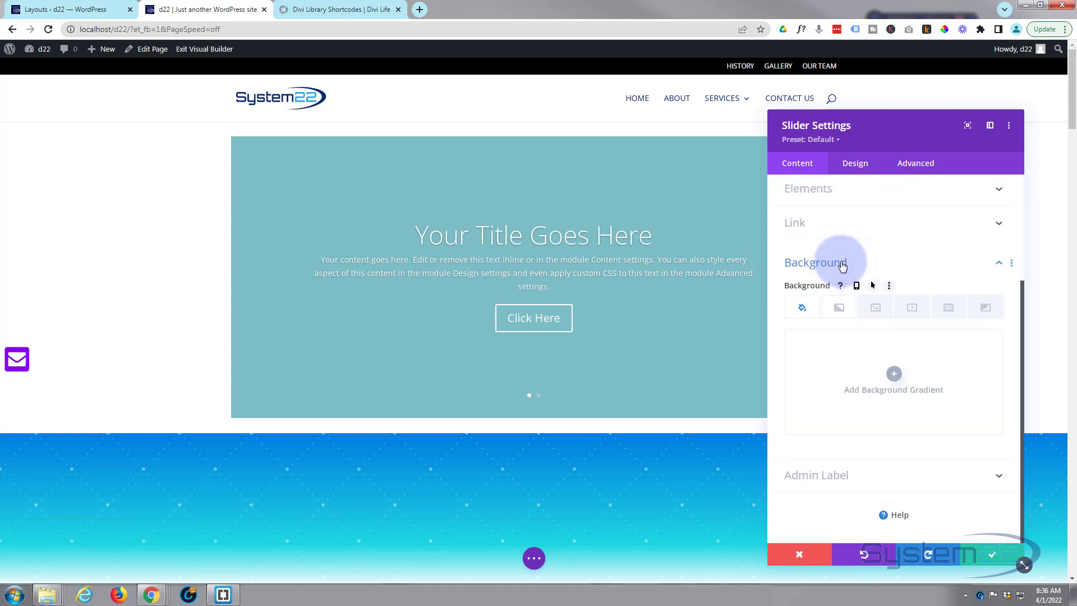
pyautogui.click(895, 376)
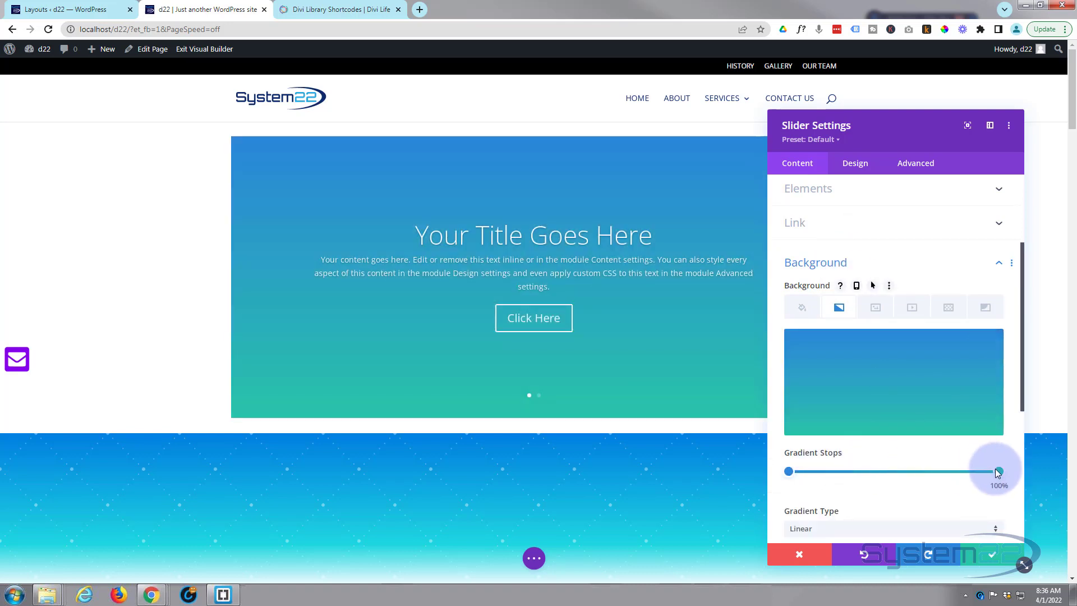
pyautogui.moveTo(999, 474); pyautogui.dragTo(894, 473)
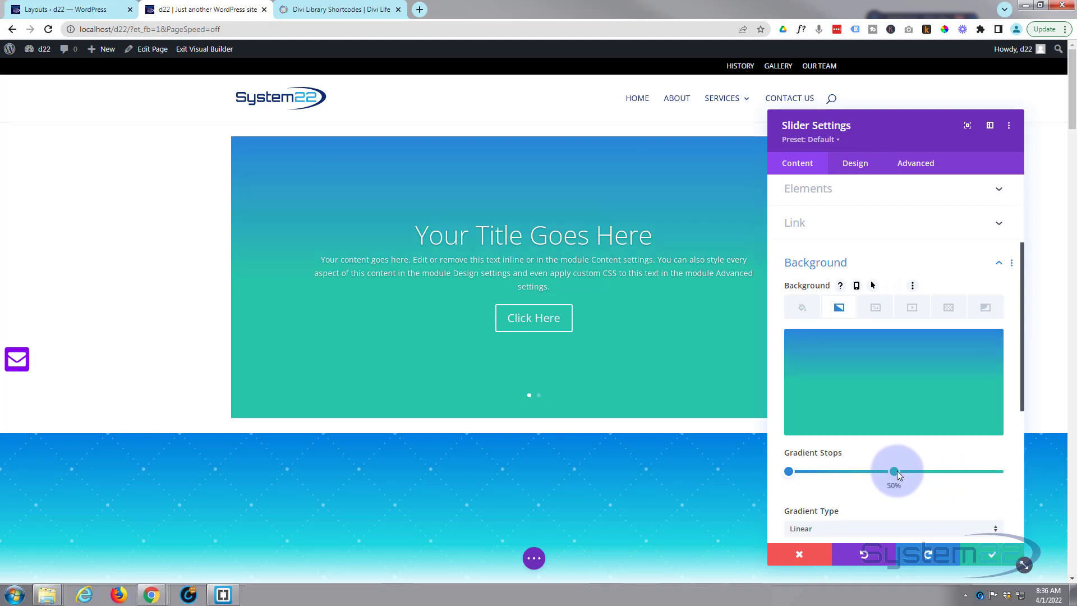
pyautogui.moveTo(996, 473); pyautogui.dragTo(984, 473)
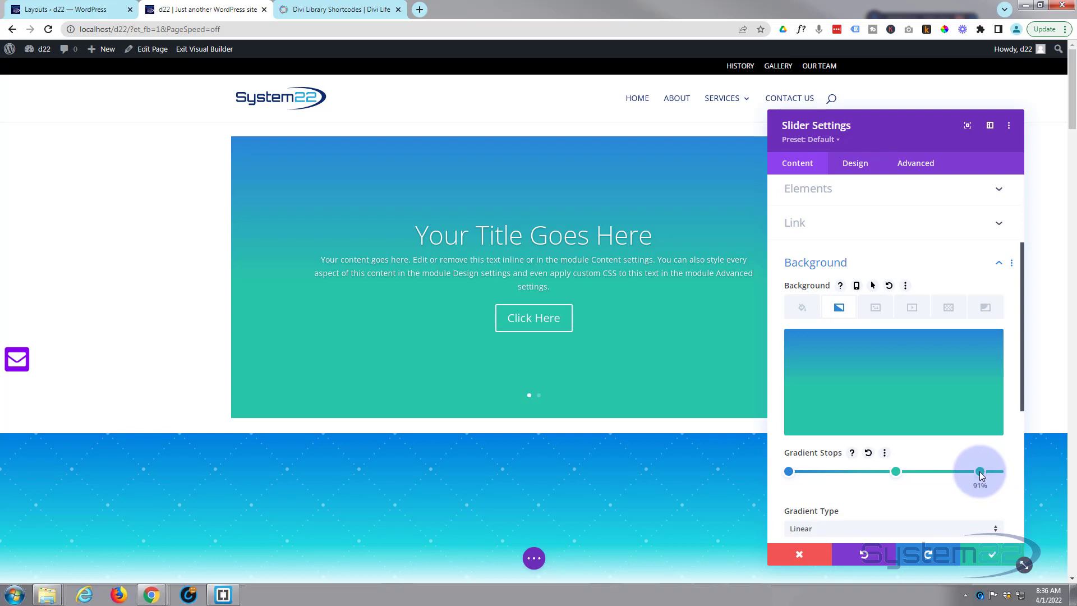
pyautogui.click(979, 473)
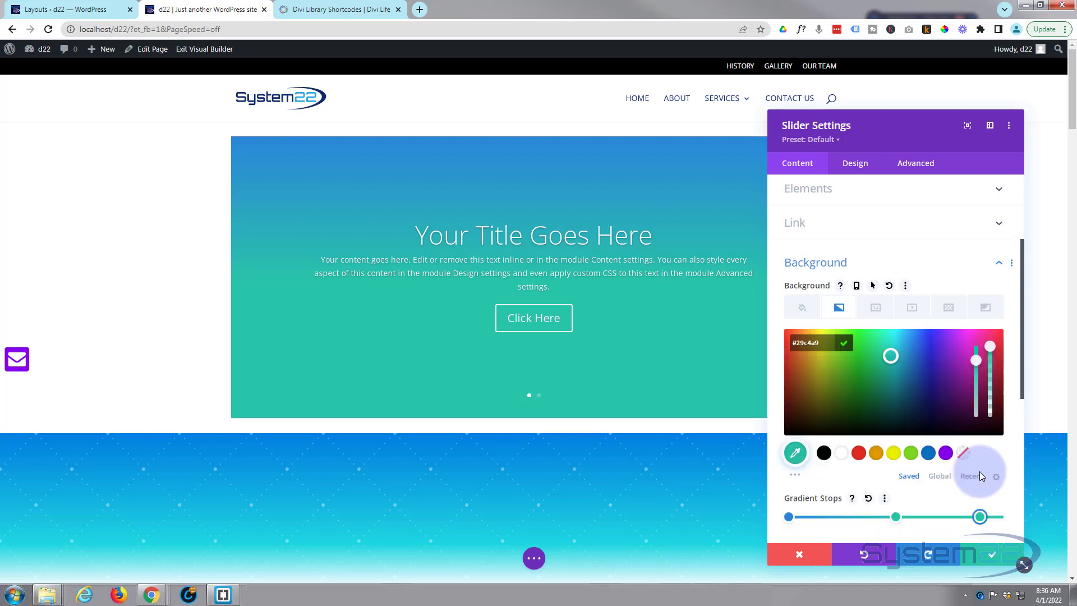
pyautogui.click(928, 453)
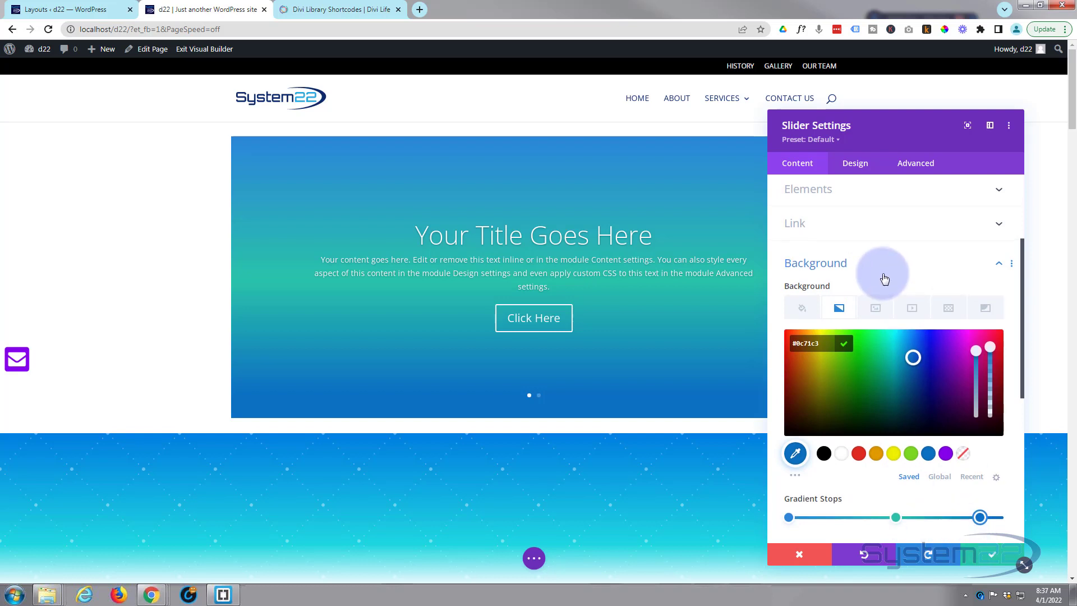
pyautogui.scroll(3, 884, 279)
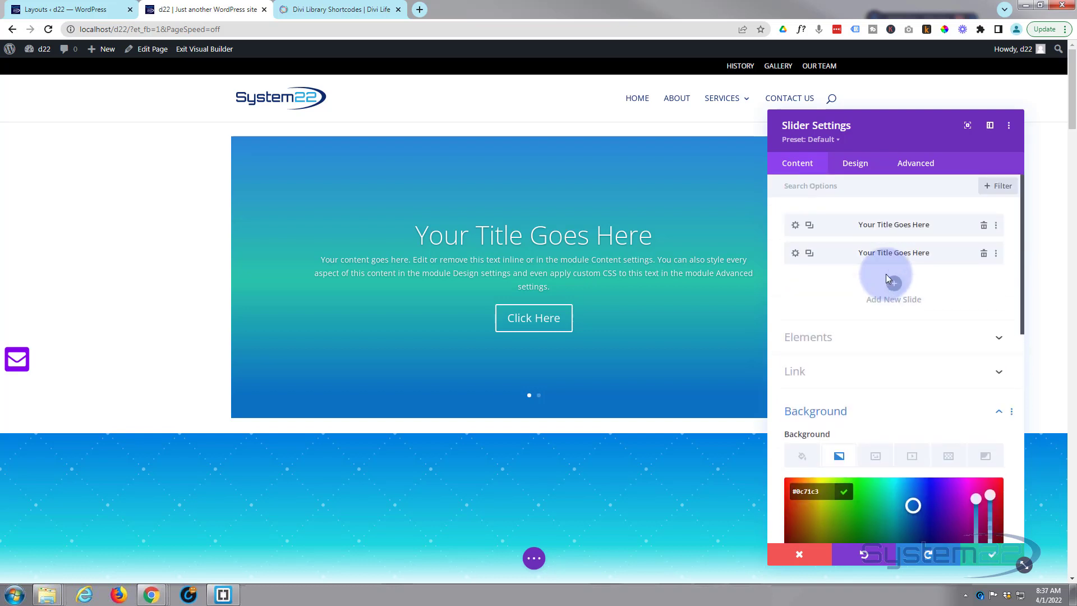
# Delete the second slide, clear the remaining slide's teal background, and expand its Text settings
pyautogui.click(984, 255)
pyautogui.click(984, 255)
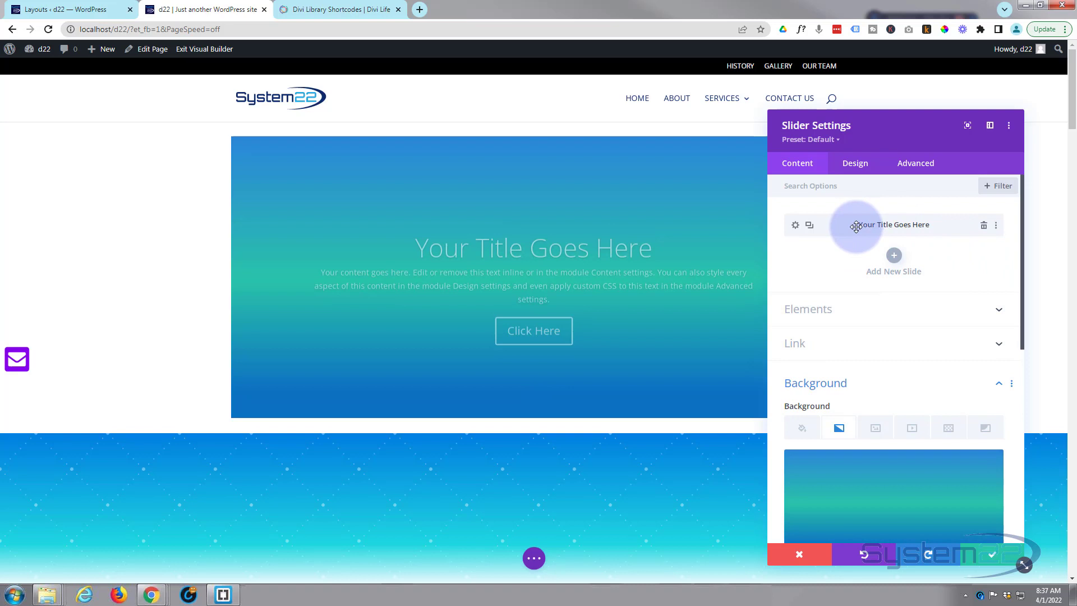
pyautogui.click(796, 226)
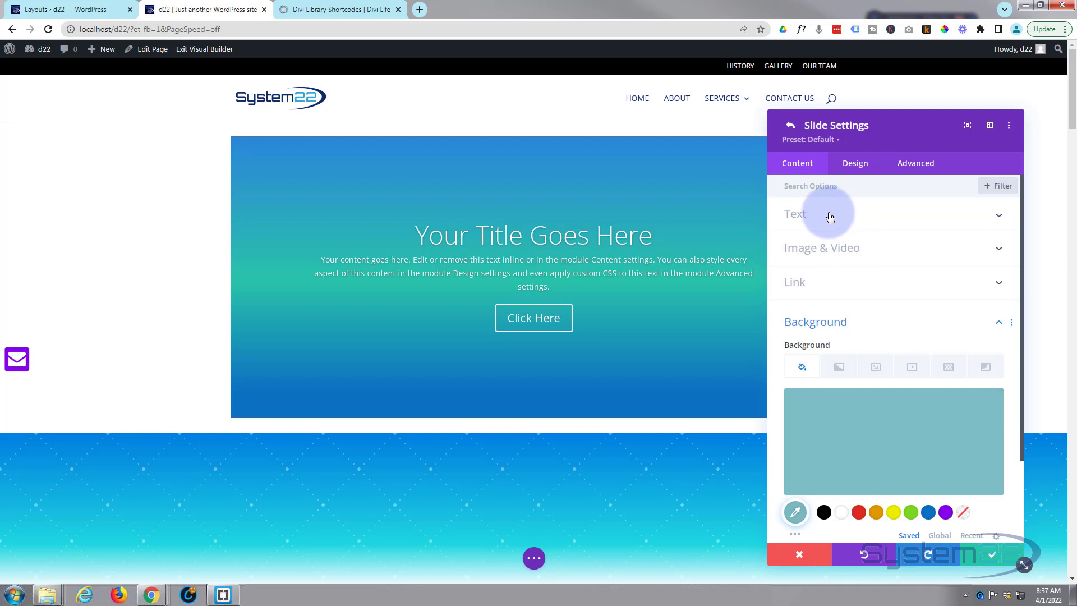
pyautogui.scroll(-2, 846, 247)
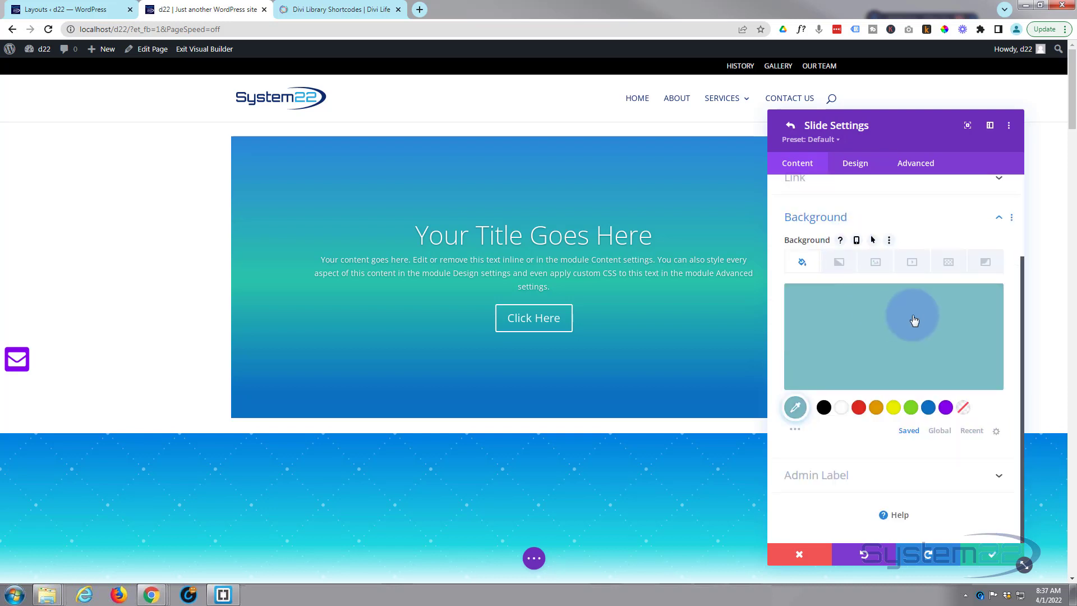
pyautogui.click(986, 303)
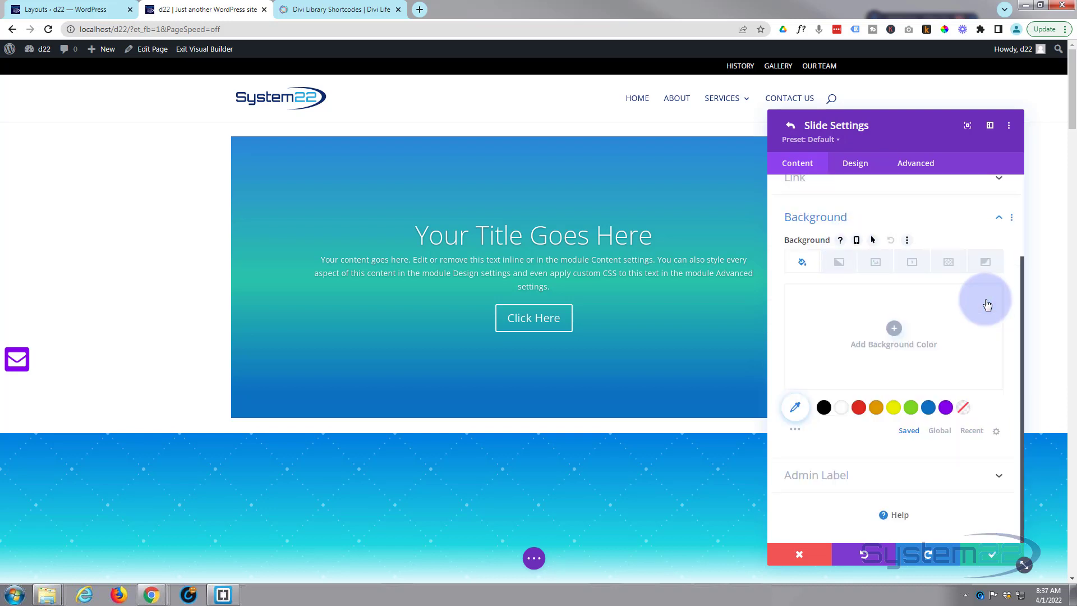
pyautogui.scroll(2, 890, 312)
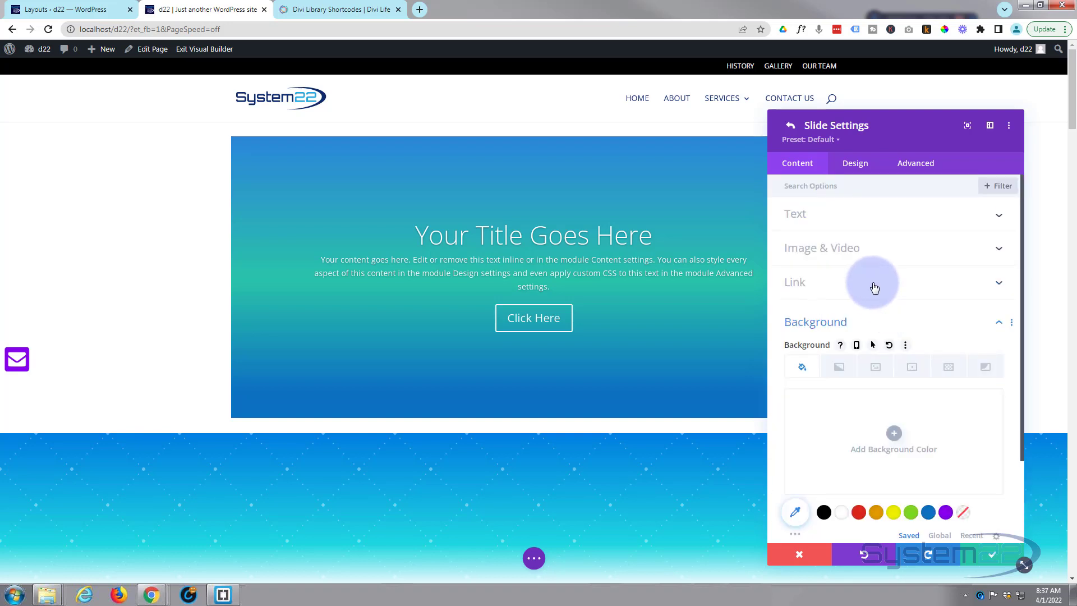
pyautogui.click(866, 225)
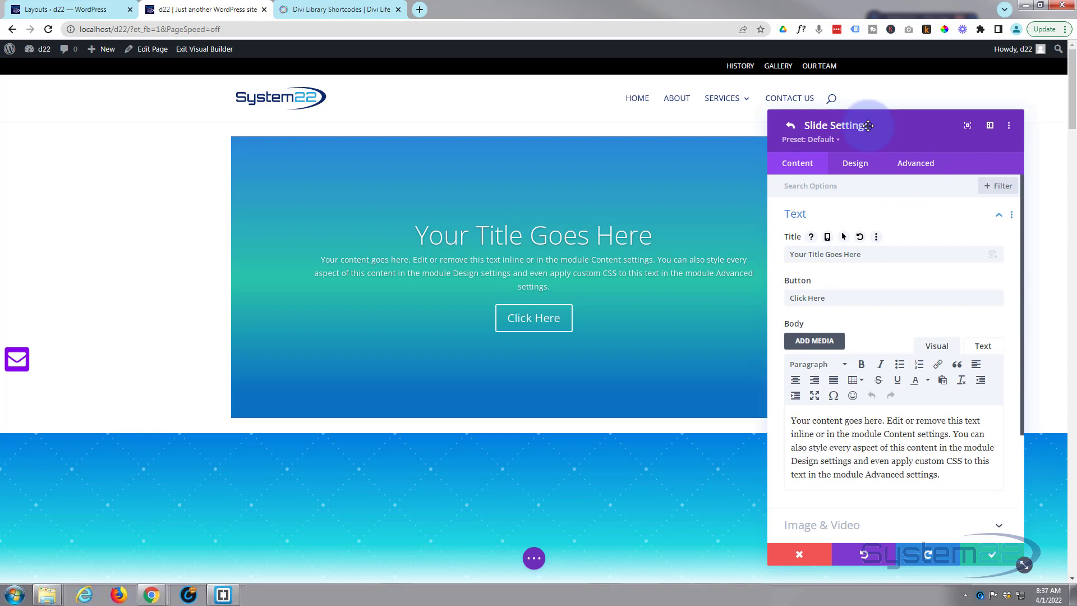
# Refresh the Divi Library list and select the Cont us row's shortcode [divilifeshortcode id='533']
pyautogui.click(62, 12)
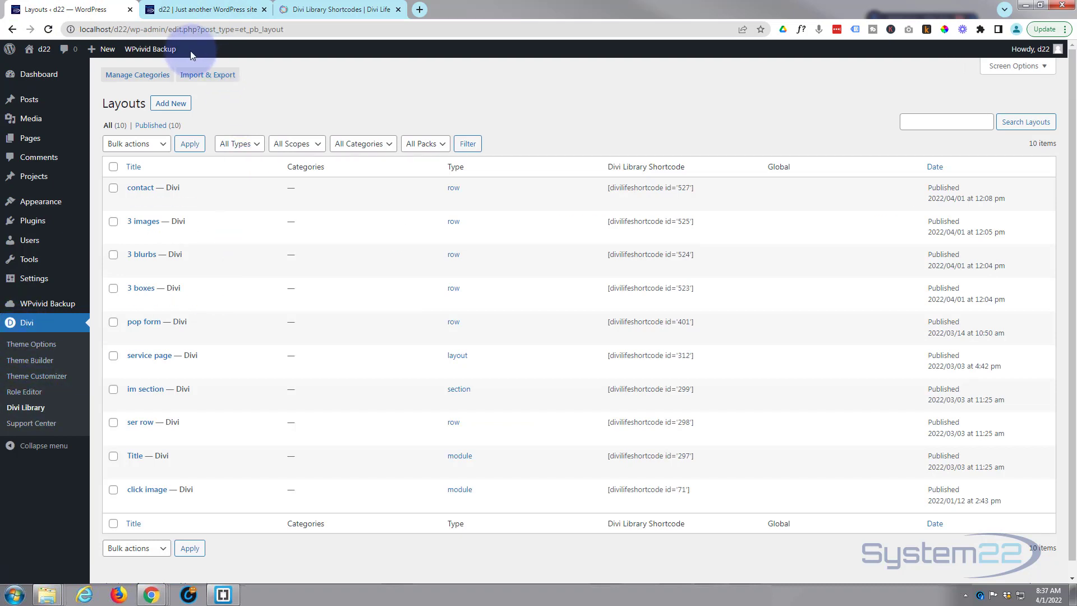
pyautogui.click(48, 30)
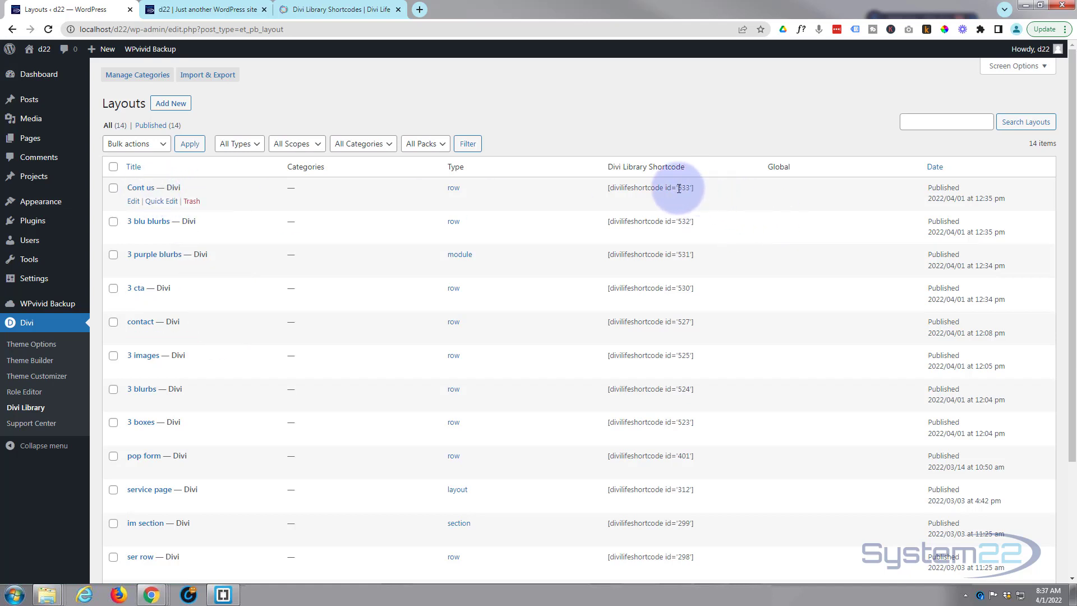
pyautogui.moveTo(695, 189); pyautogui.dragTo(590, 191)
pyautogui.hotkey('ctrl', 'c')
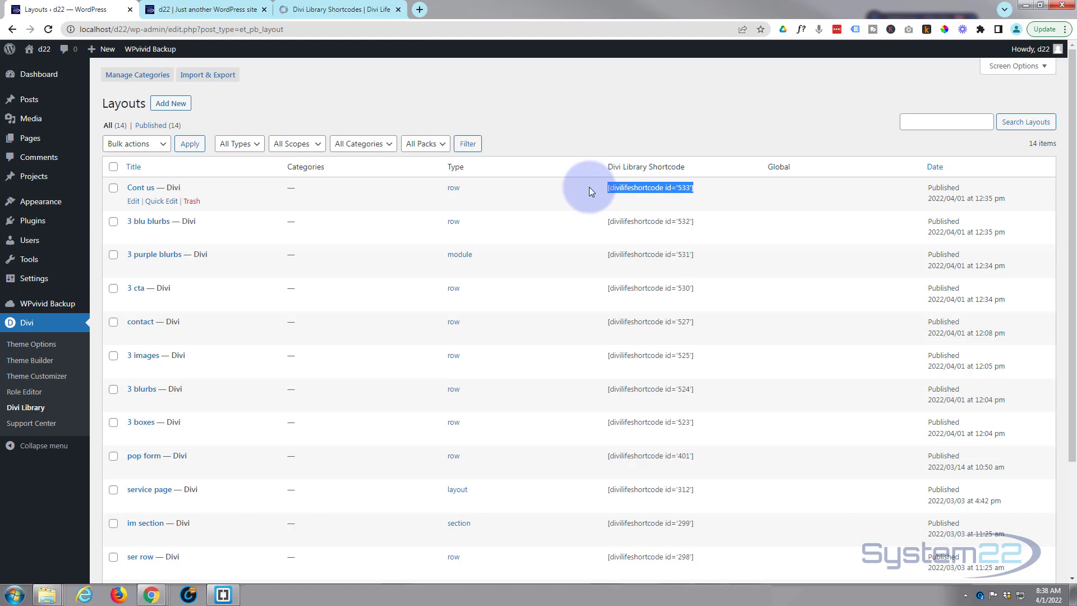
# Replace the slide's placeholder body text with the pasted [divilifeshortcode id='533'] shortcode
pyautogui.click(241, 10)
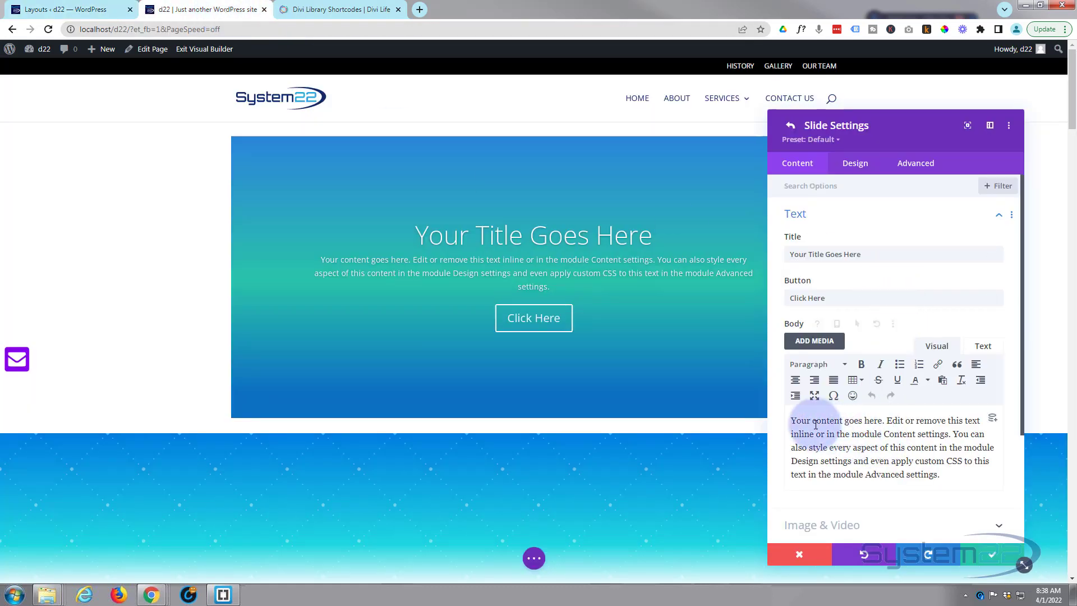
pyautogui.moveTo(954, 474); pyautogui.dragTo(792, 412)
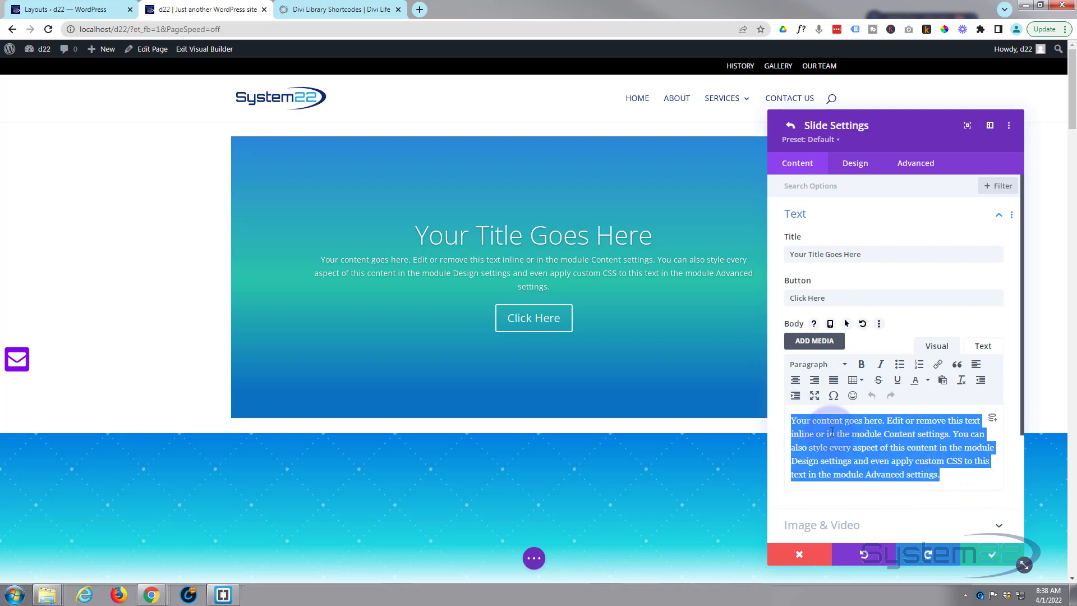
pyautogui.hotkey('ctrl', 'v')
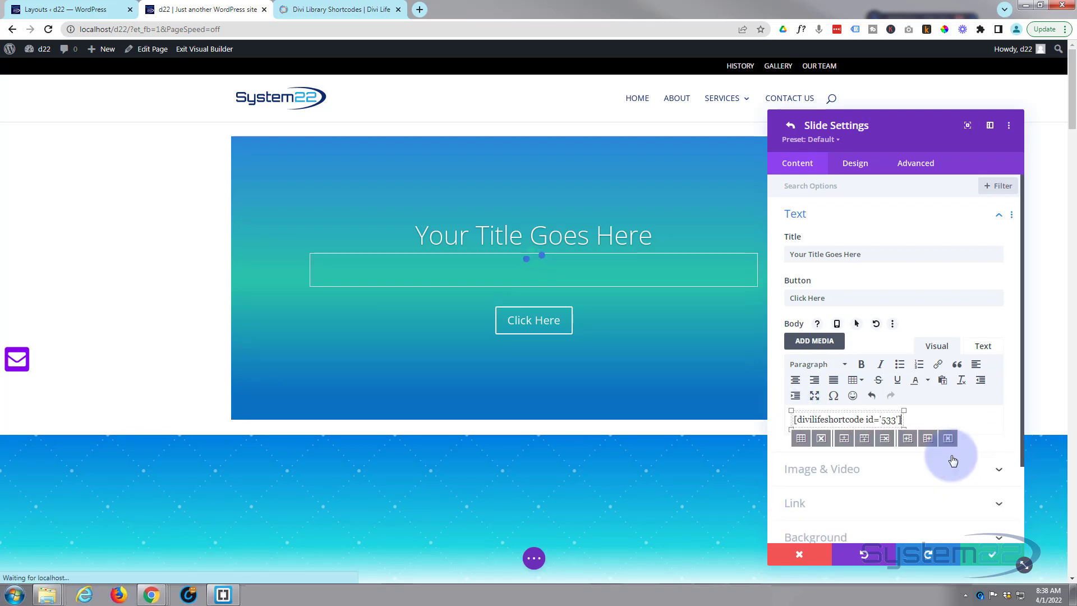
pyautogui.click(967, 429)
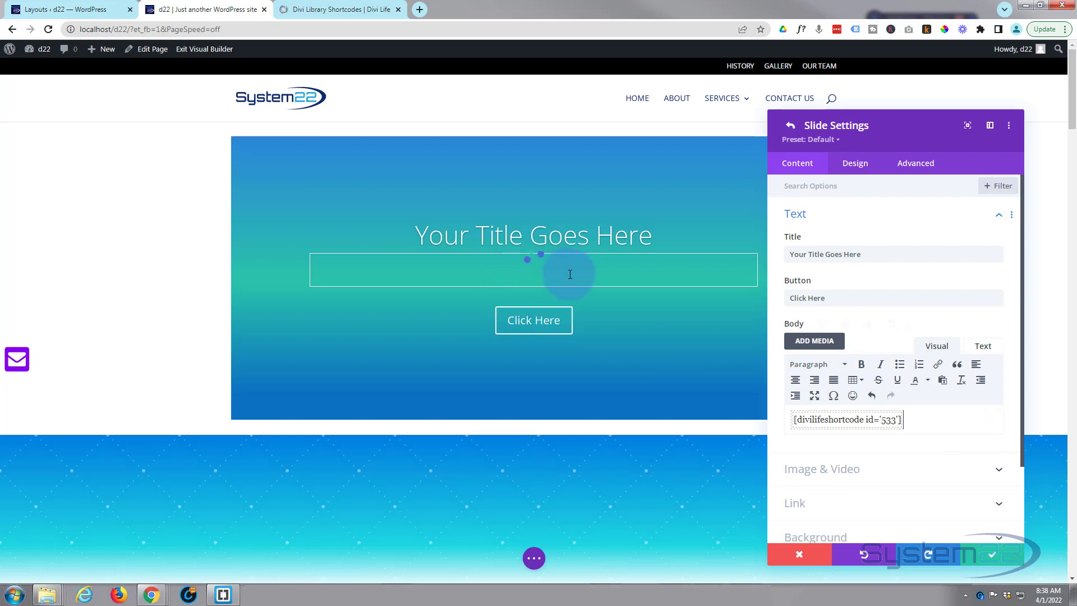
pyautogui.click(820, 474)
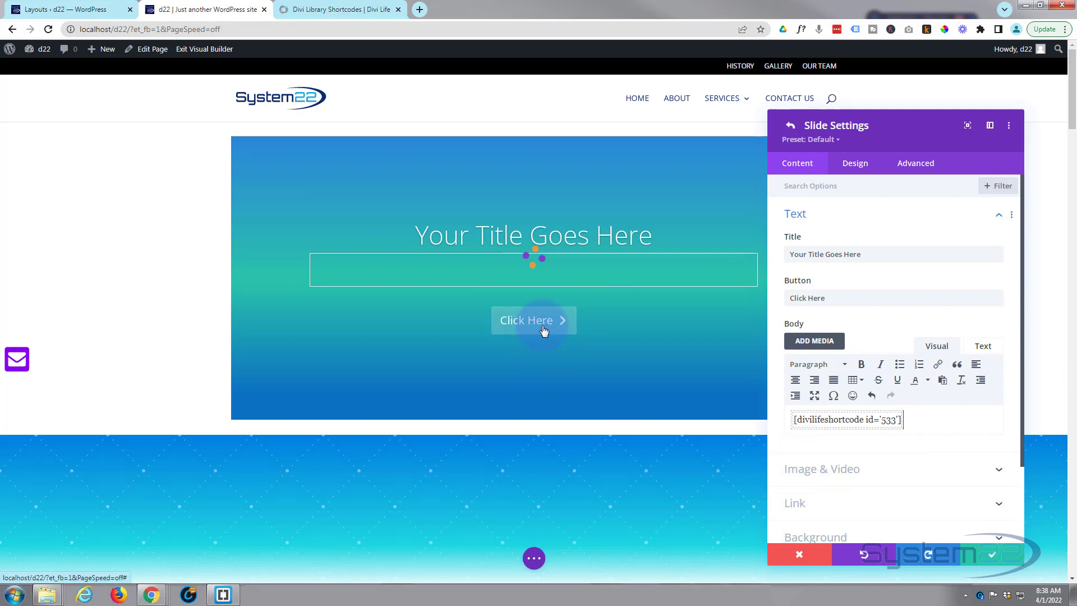
# Clear the slide's Click Here button text and title the slide 'Contact us'
pyautogui.click(833, 302)
pyautogui.moveTo(833, 302); pyautogui.dragTo(750, 300)
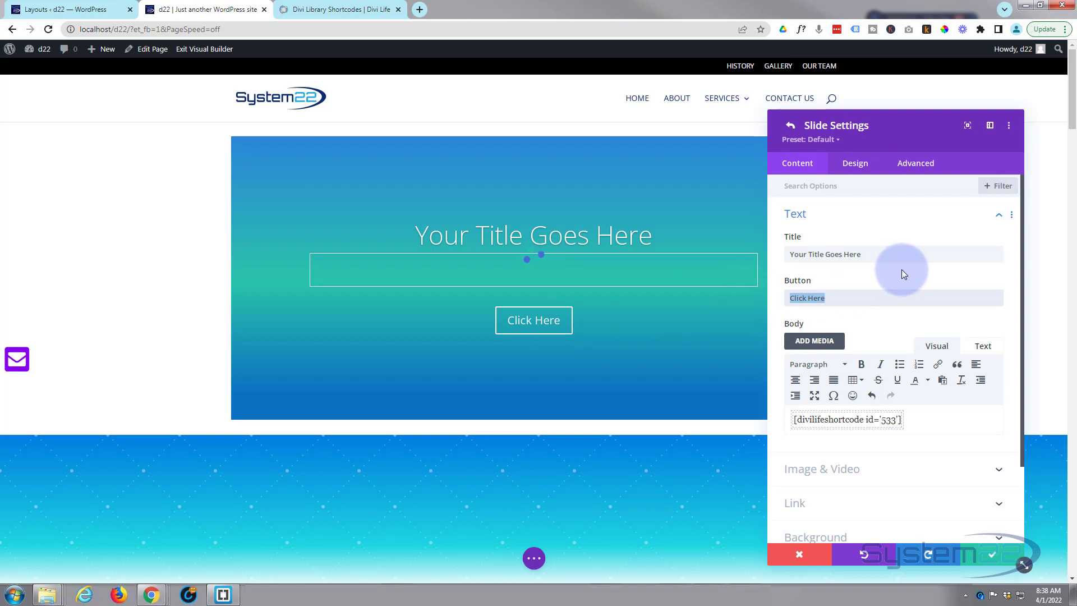
pyautogui.press('BackSpace')
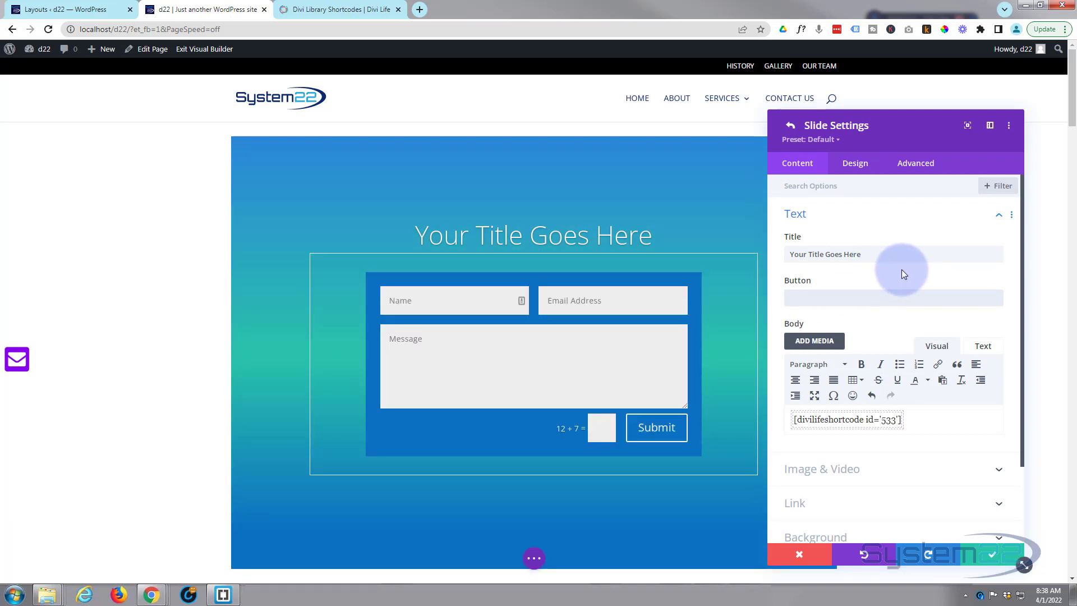
pyautogui.moveTo(874, 254); pyautogui.dragTo(758, 259)
pyautogui.write('Contact us')
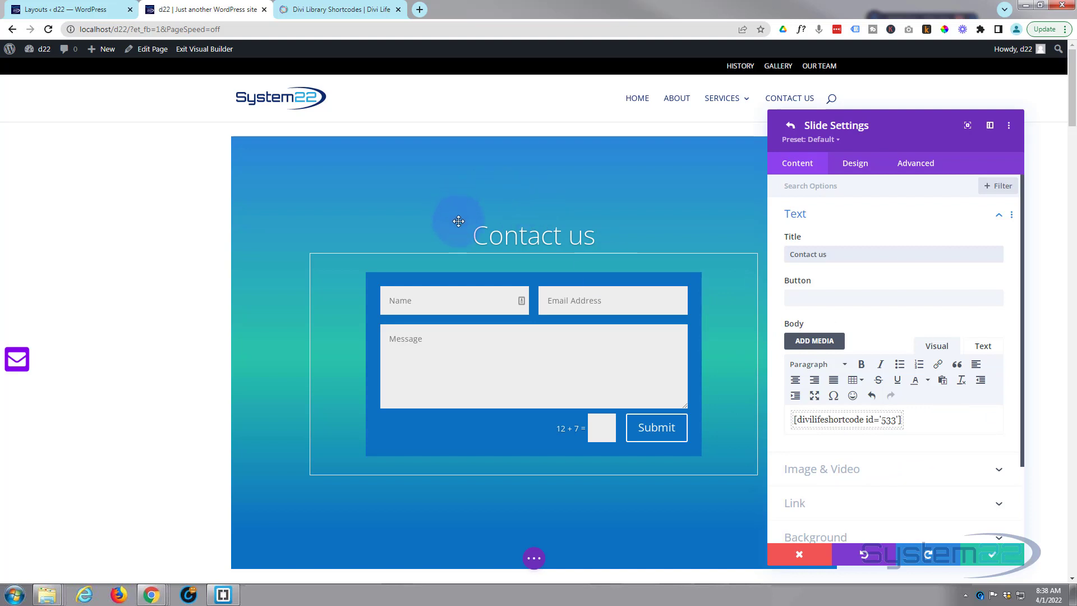
# Save the Contact us slide, add a new slide, and select the 3 blu blurbs shortcode
pyautogui.click(990, 557)
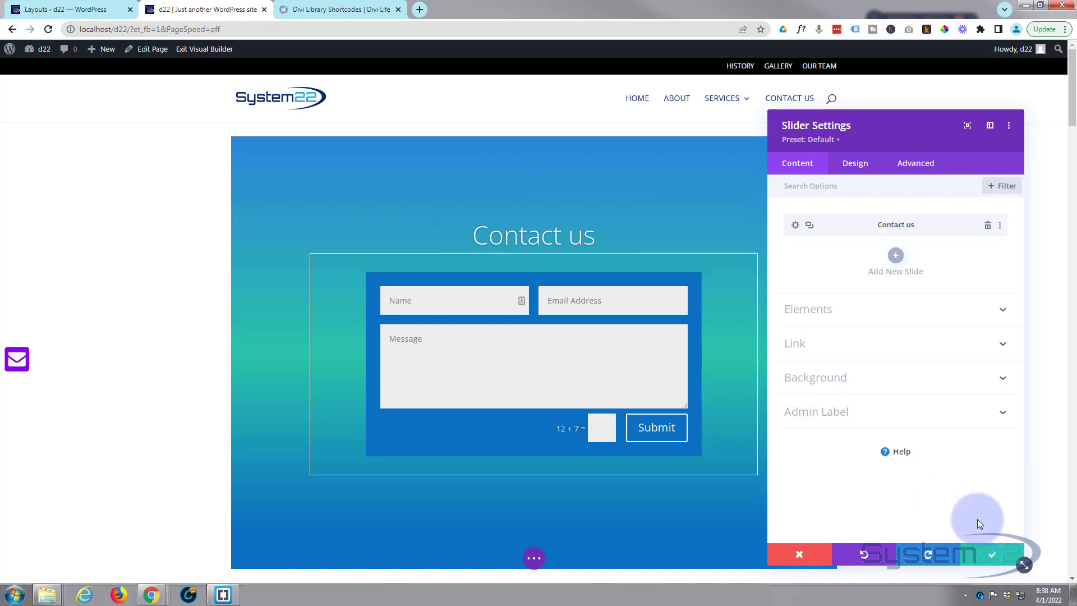
pyautogui.click(895, 259)
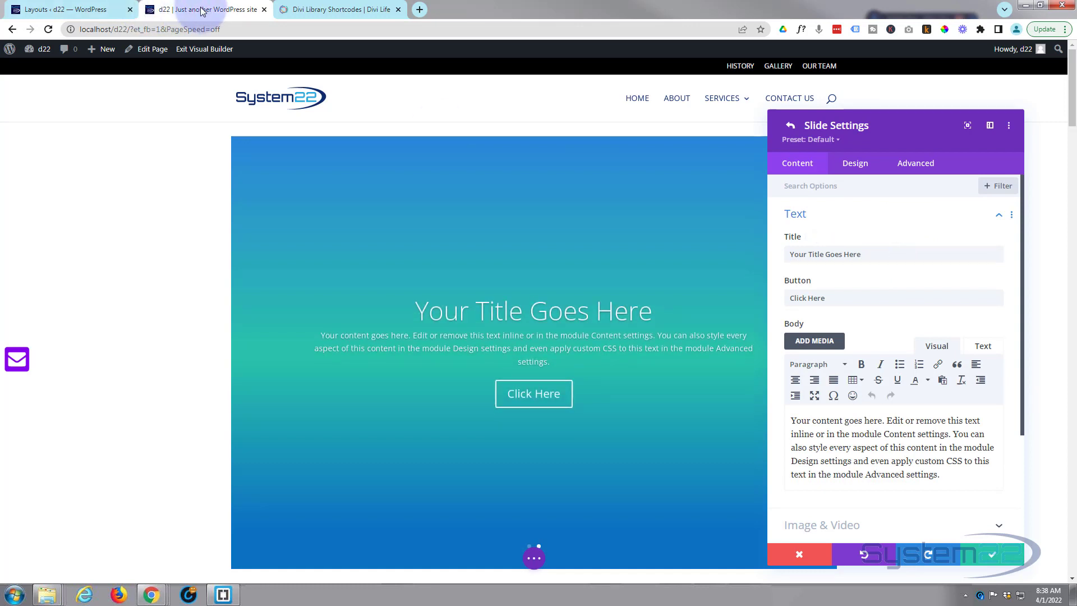
pyautogui.click(98, 10)
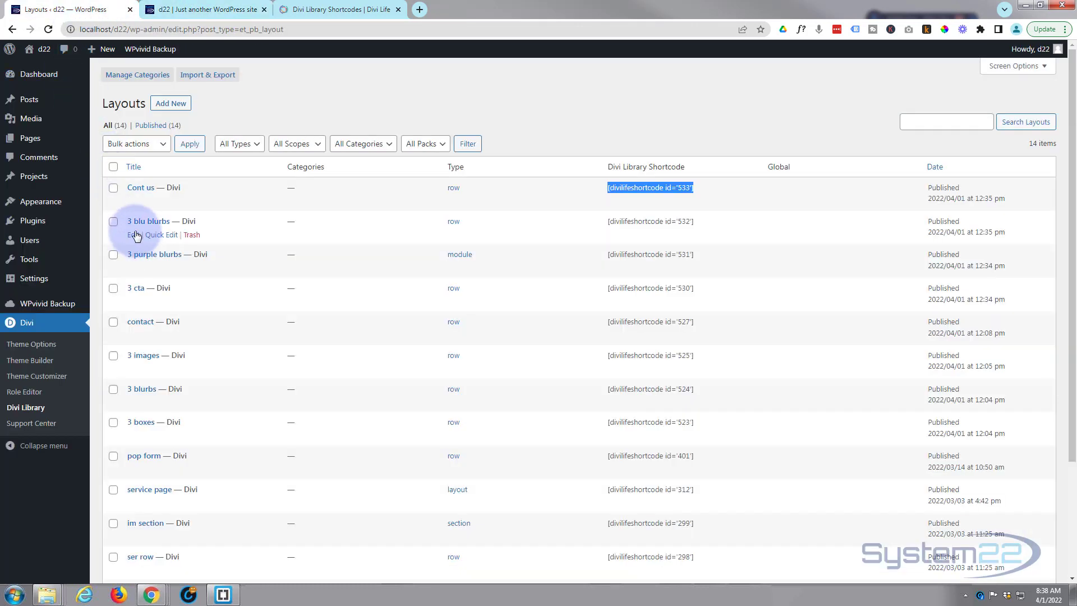
pyautogui.click(687, 222)
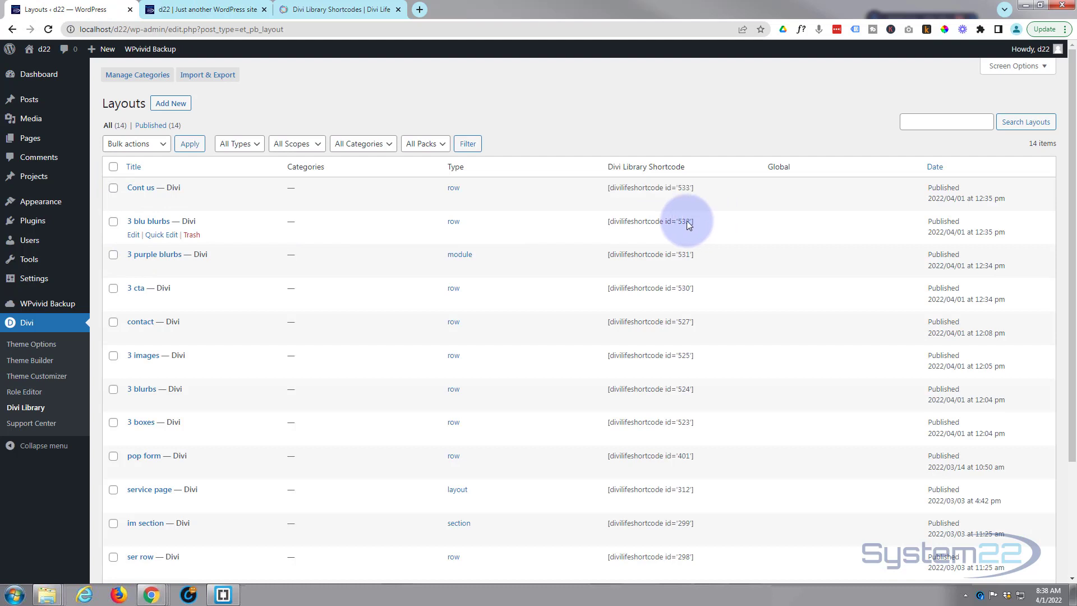
pyautogui.moveTo(688, 221); pyautogui.dragTo(576, 225)
pyautogui.hotkey('ctrl', 'c')
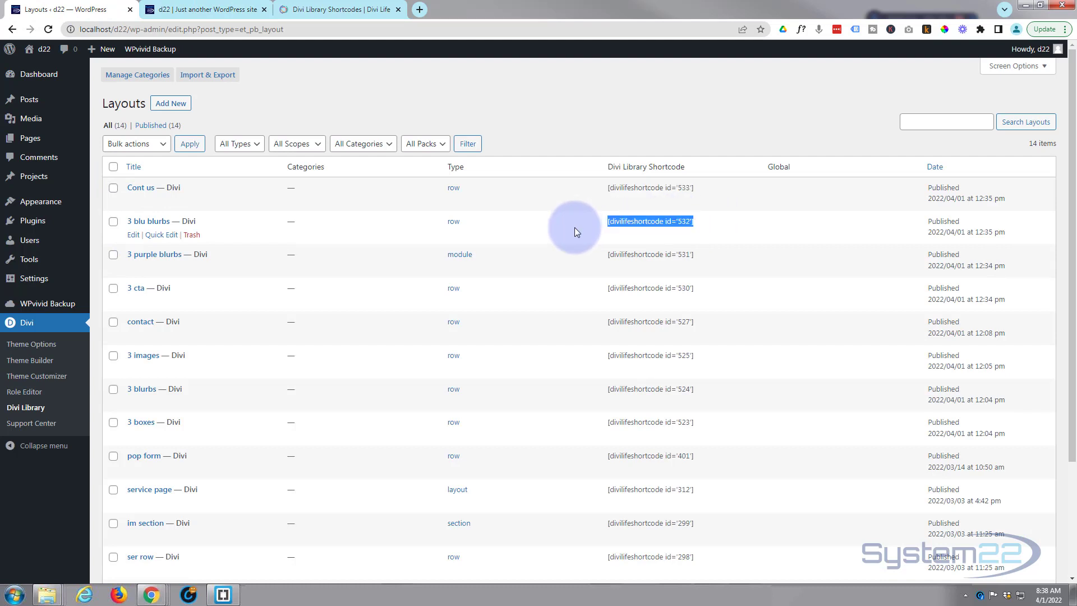
# Paste the 3 blu blurbs shortcode [divilifeshortcode id='532'] over the new slide's body text
pyautogui.click(208, 10)
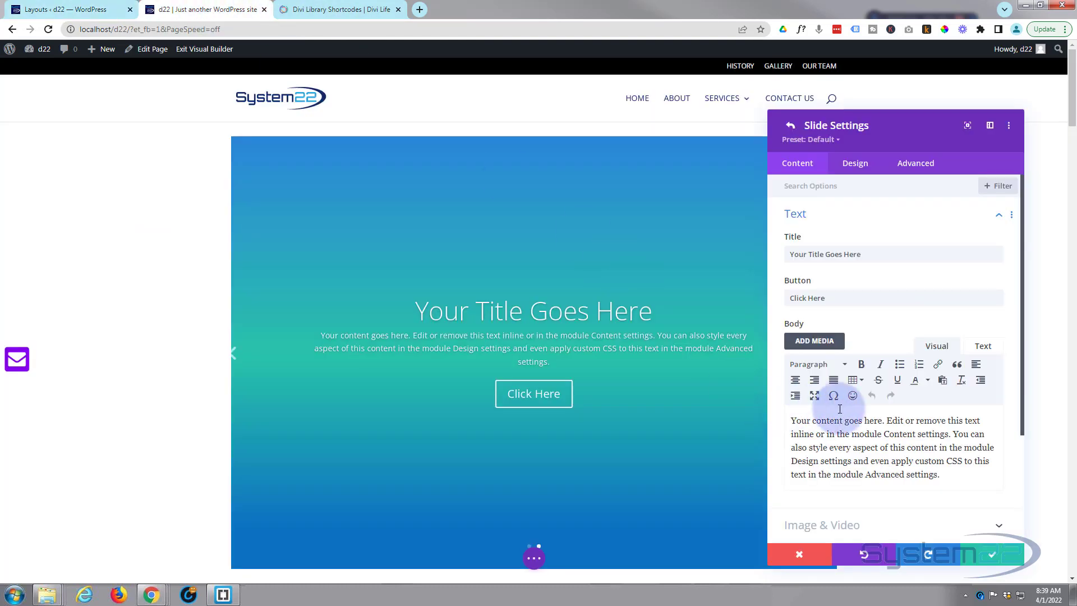
pyautogui.click(943, 476)
pyautogui.moveTo(945, 477); pyautogui.dragTo(788, 417)
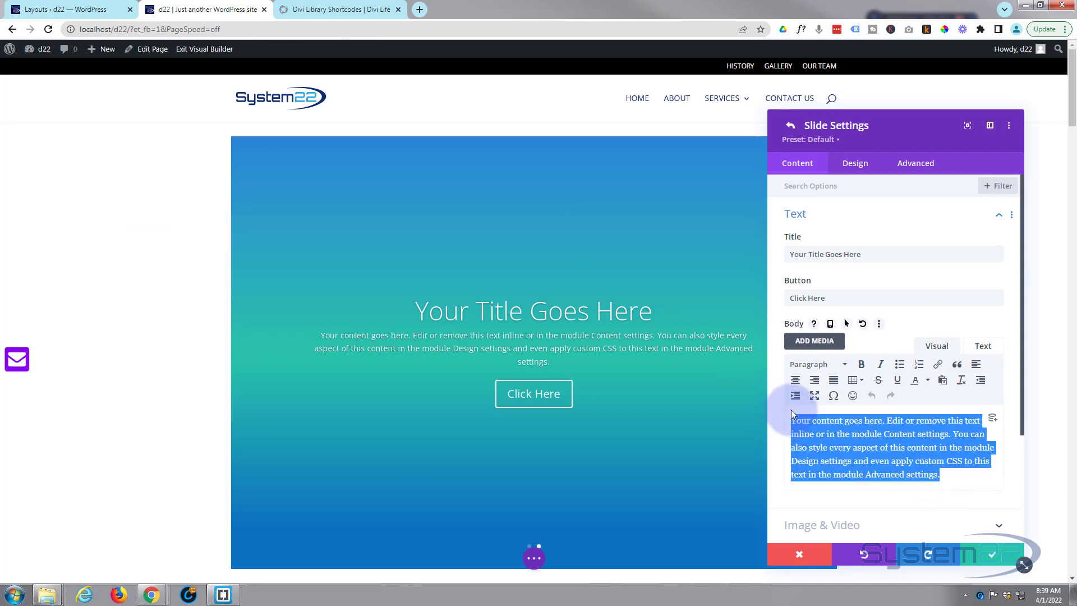
pyautogui.hotkey('ctrl', 'v')
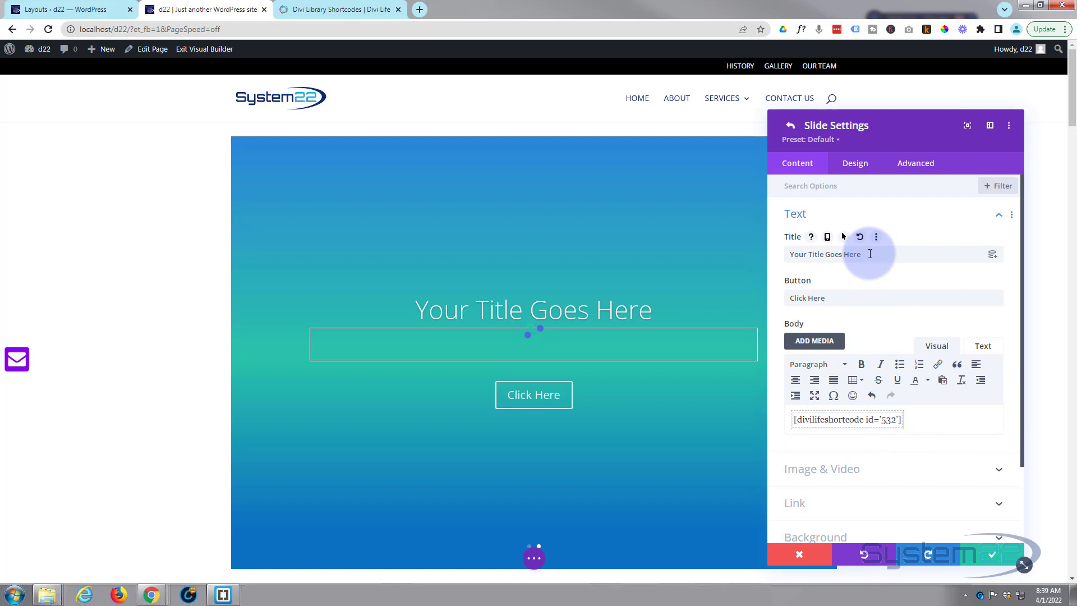
# Title the slide 'Services', clear its button text, and save the slide
pyautogui.moveTo(870, 254); pyautogui.dragTo(772, 254)
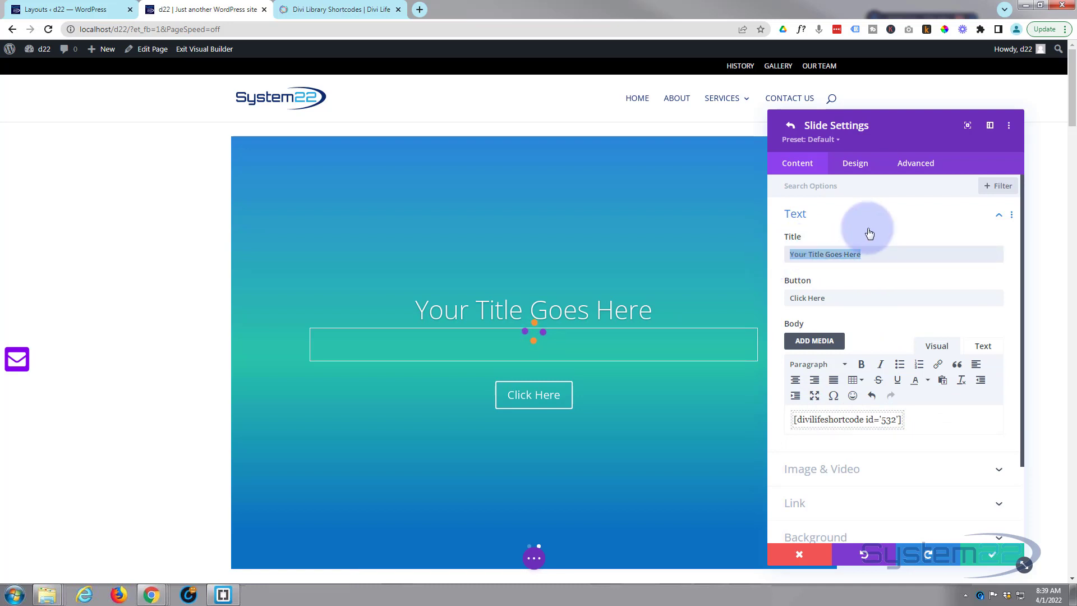
pyautogui.write('Services')
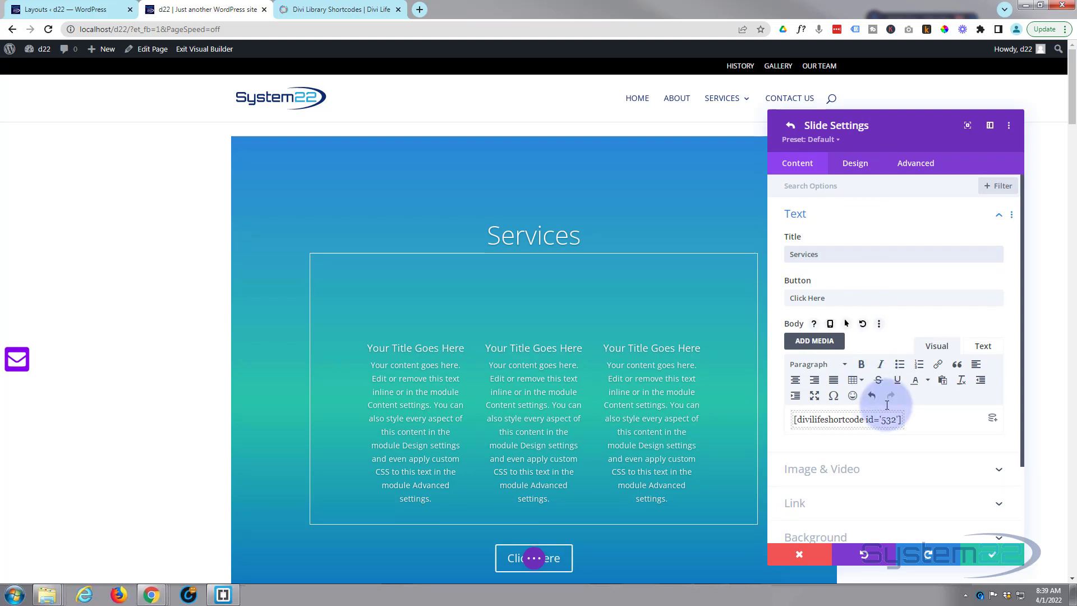
pyautogui.scroll(-2, 887, 405)
pyautogui.scroll(2, 870, 355)
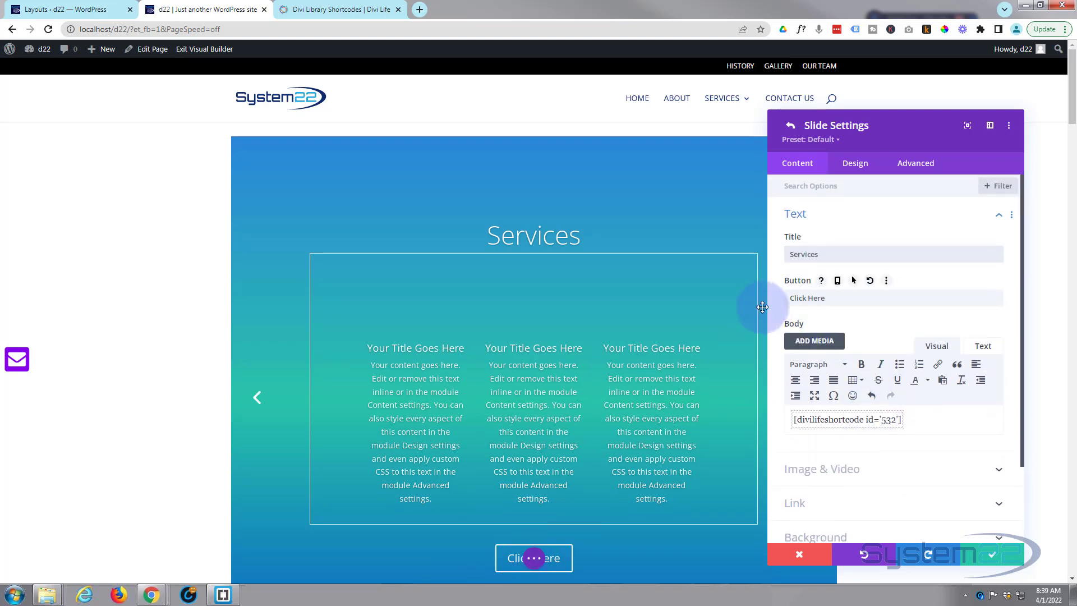
pyautogui.moveTo(829, 298); pyautogui.dragTo(785, 300)
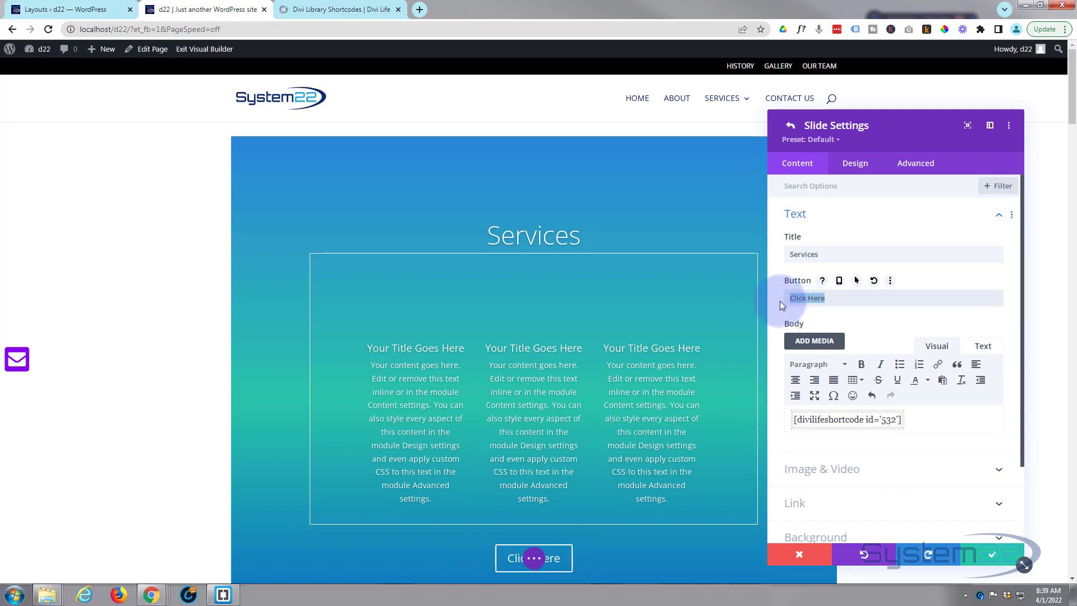
pyautogui.press('BackSpace')
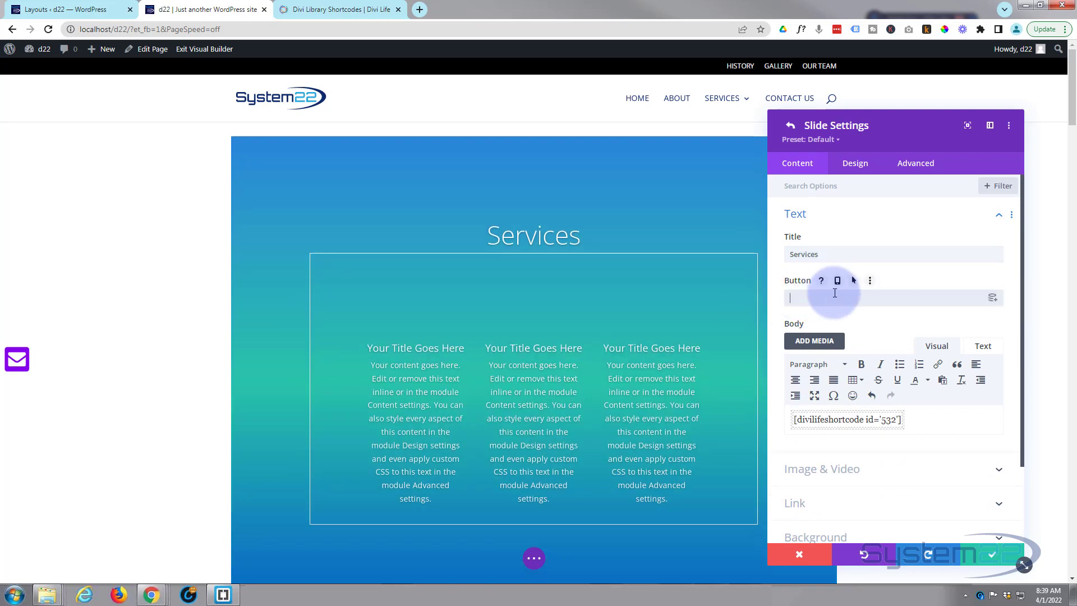
pyautogui.click(988, 557)
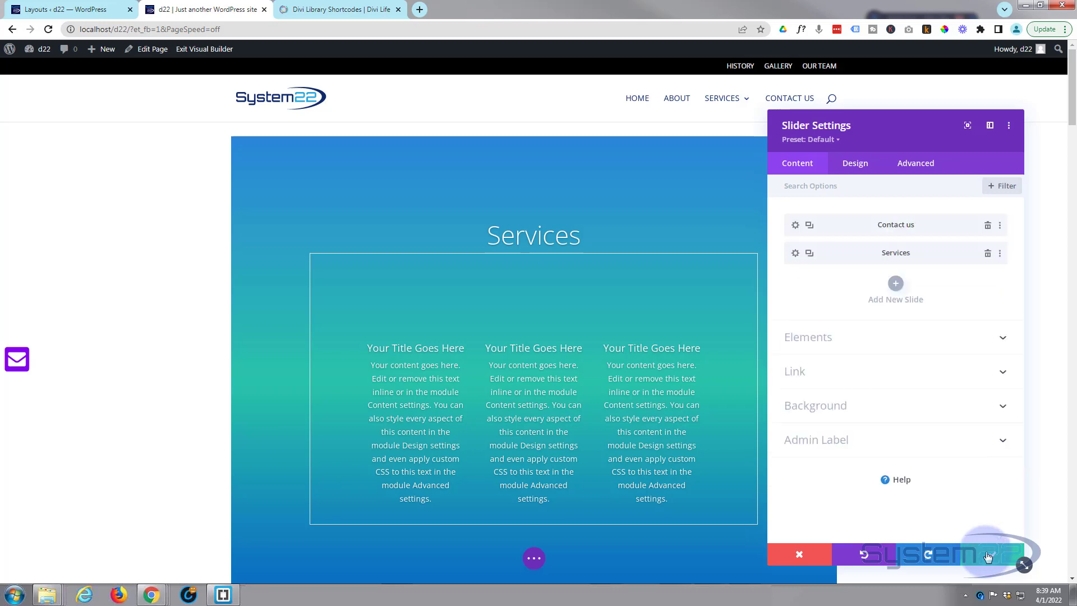
# Add a third slide and paste the 3 cta shortcode [divilifeshortcode id='530'] into its body
pyautogui.click(896, 284)
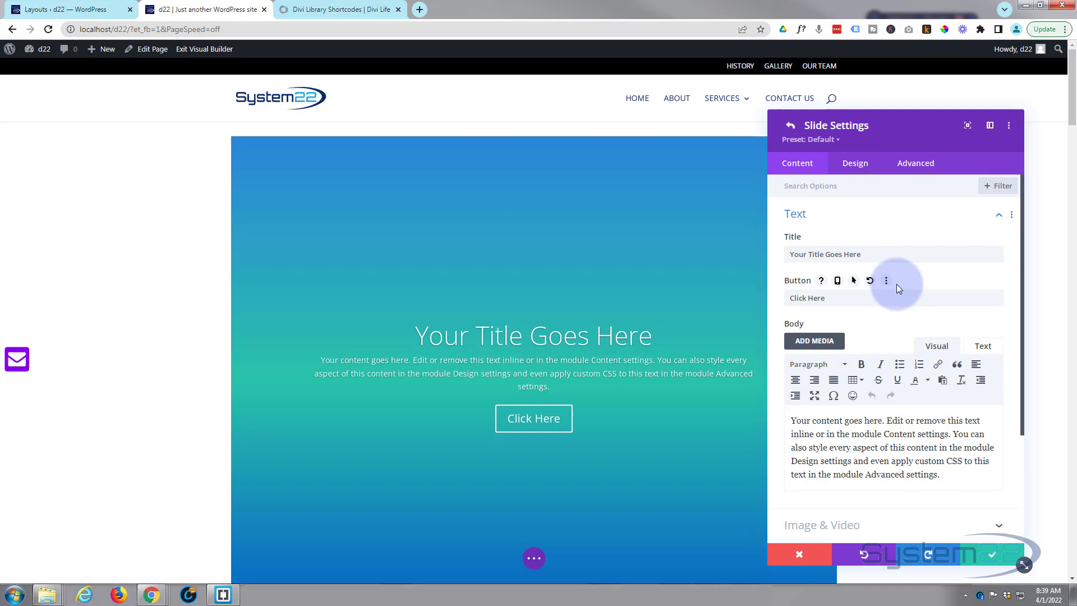
pyautogui.click(80, 10)
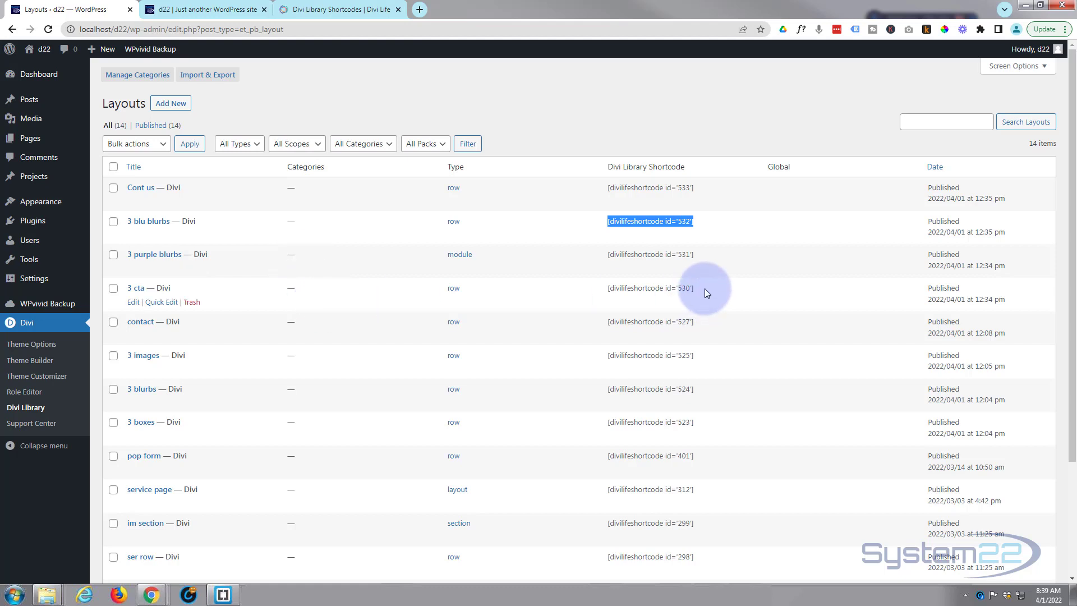
pyautogui.moveTo(706, 292); pyautogui.dragTo(619, 296)
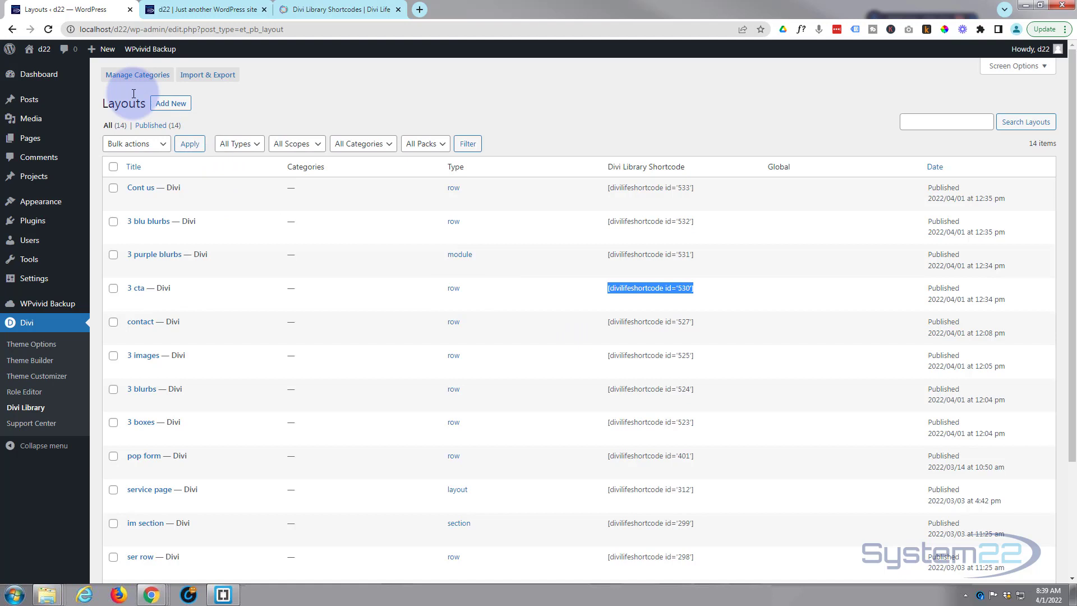
pyautogui.click(207, 9)
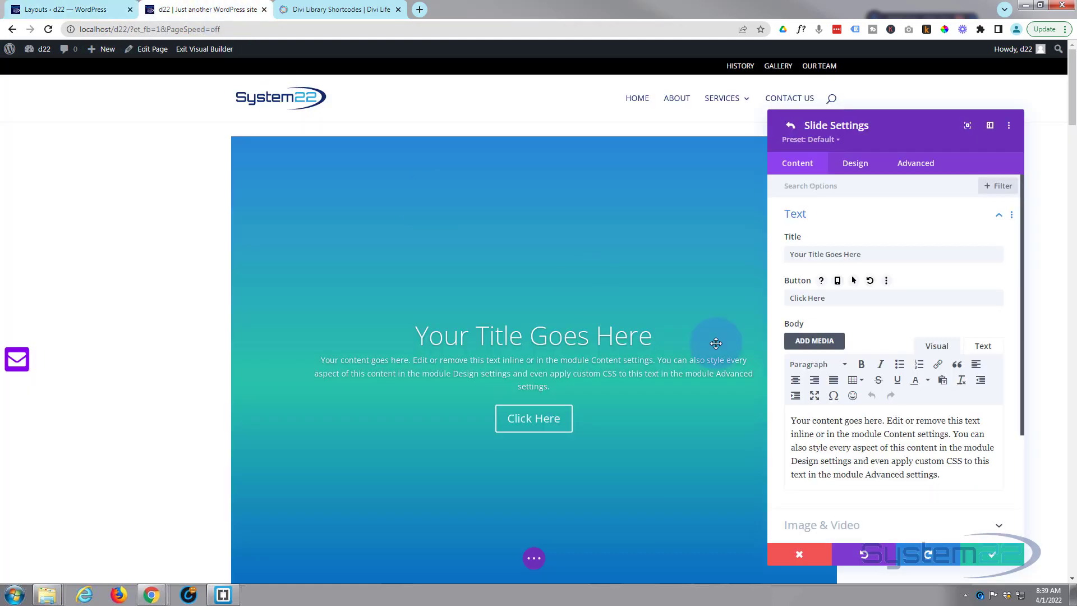
pyautogui.moveTo(952, 479); pyautogui.dragTo(775, 424)
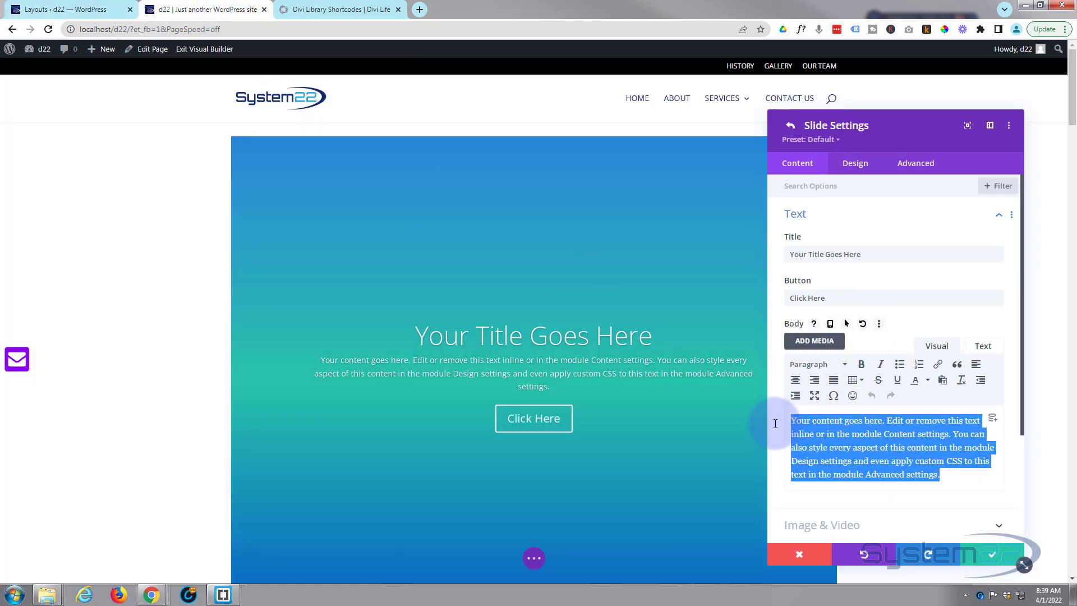
pyautogui.write("[divilifeshortcode id='530']")
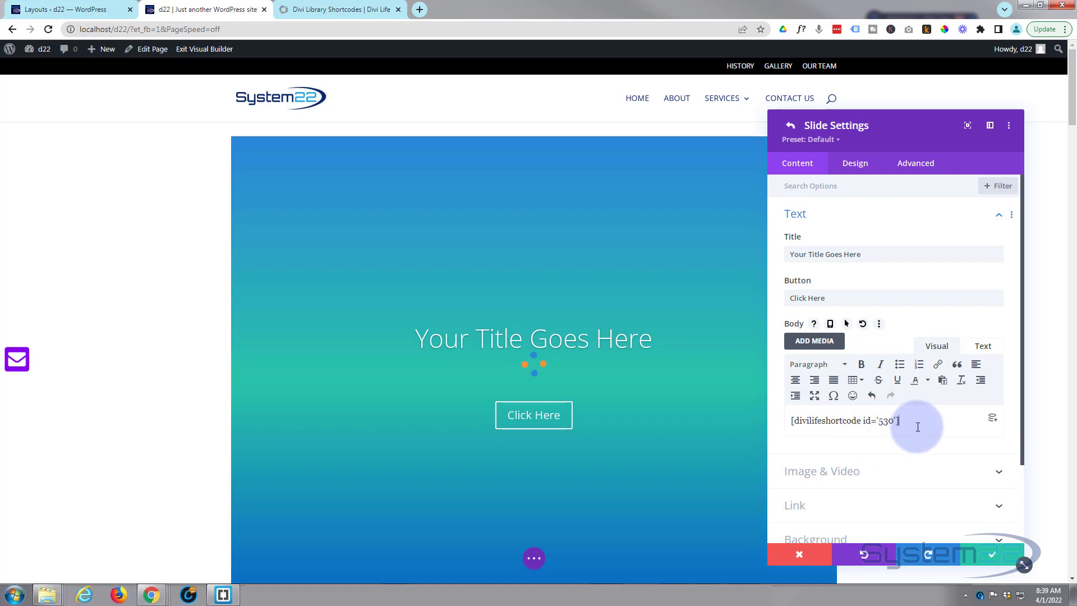
# Title the third slide 'Check This Out' and change its button text to 'Learn More'
pyautogui.moveTo(864, 254); pyautogui.dragTo(763, 254)
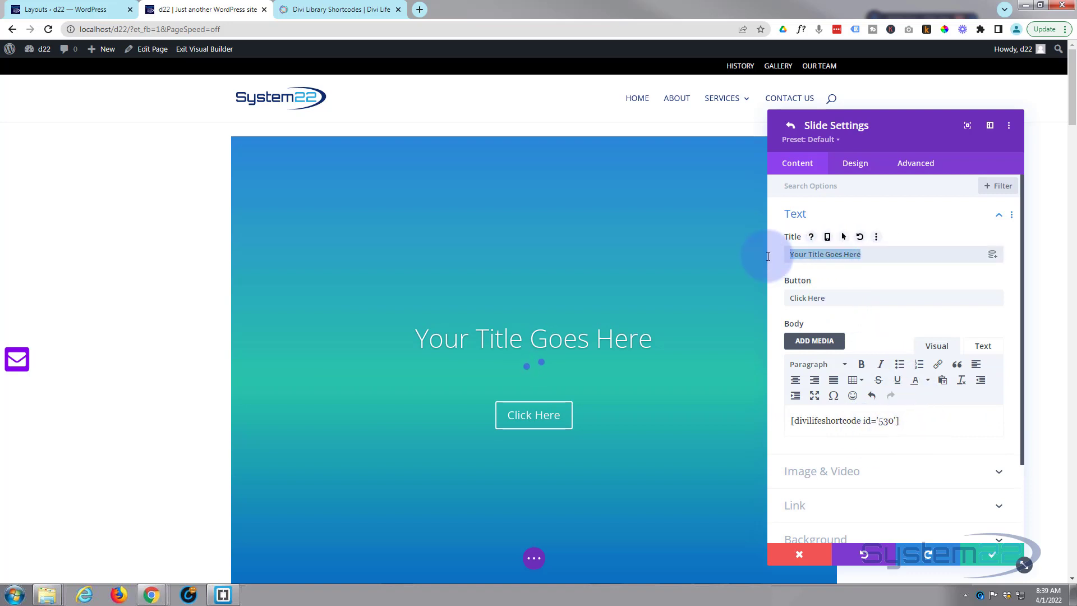
pyautogui.write('Check This Out')
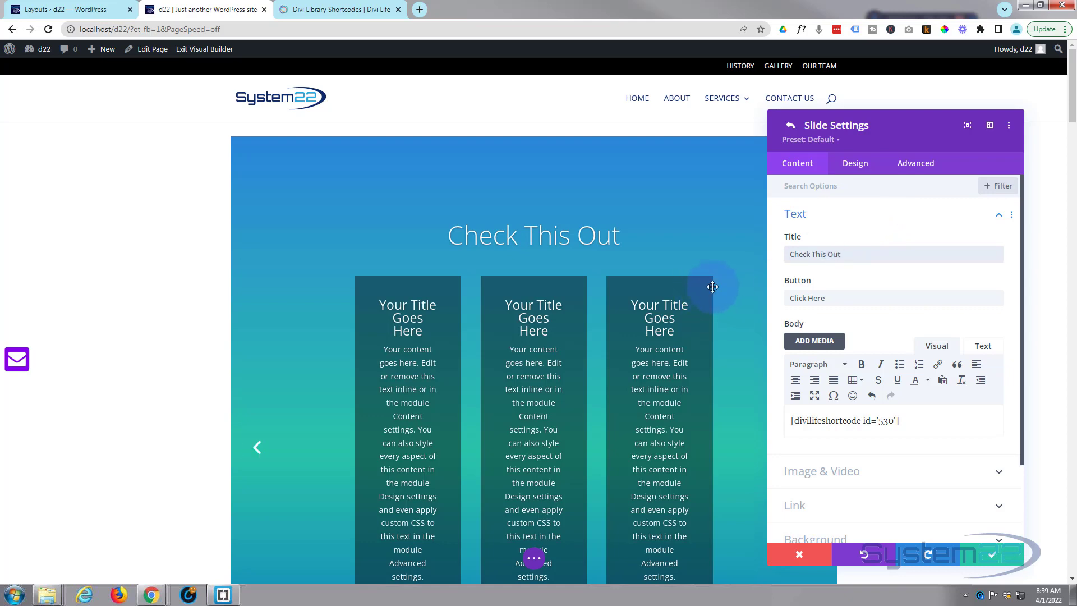
pyautogui.scroll(-4, 713, 286)
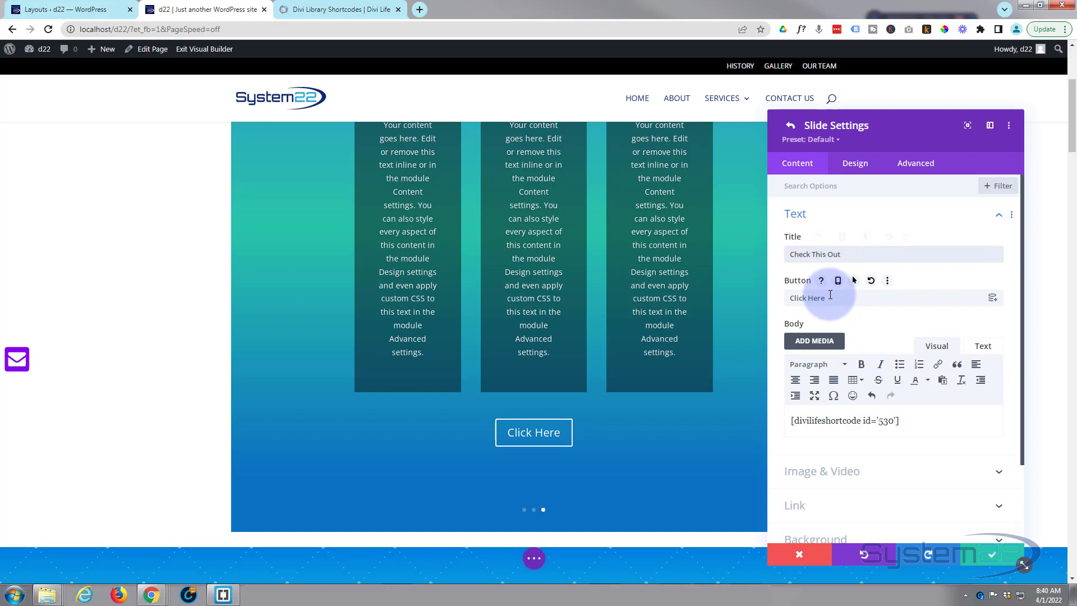
pyautogui.moveTo(827, 298); pyautogui.dragTo(768, 302)
pyautogui.write('Le')
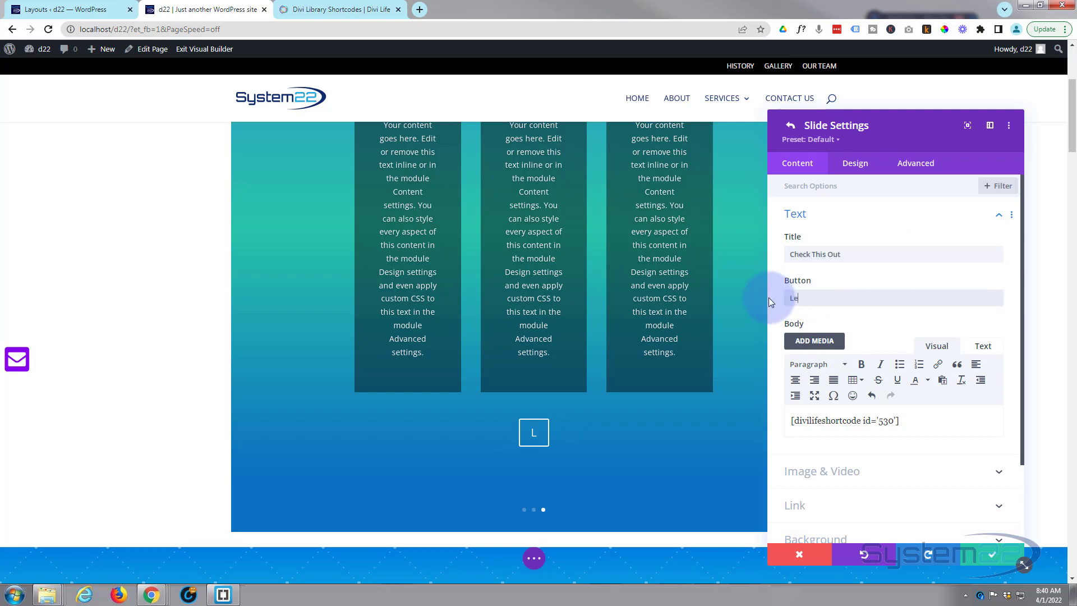
pyautogui.write('arn More')
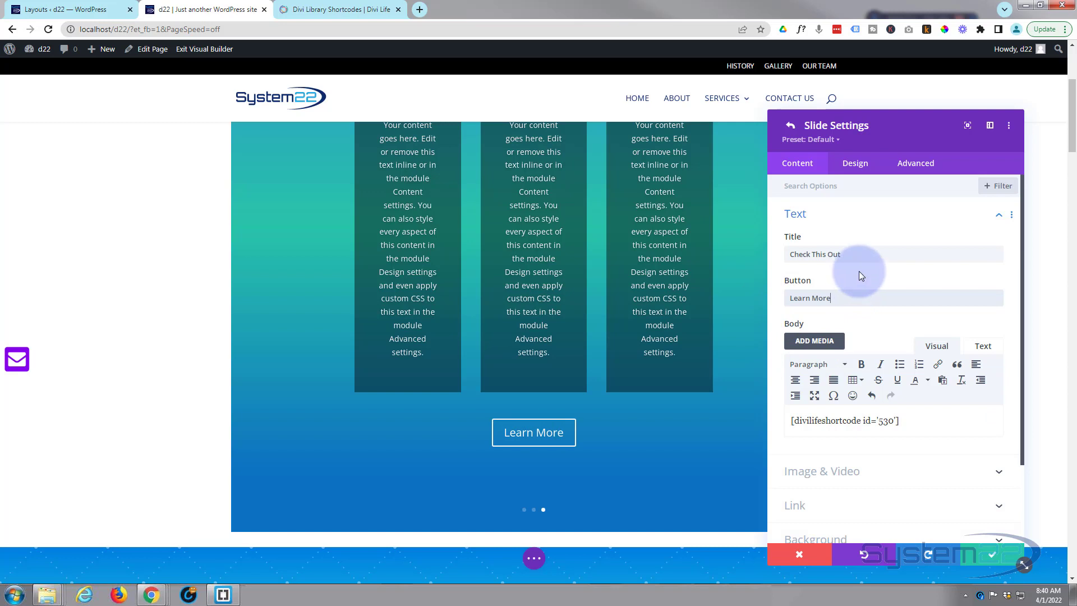
# Set the button link to open in the same window and close the slide settings
pyautogui.scroll(-2, 859, 271)
pyautogui.click(858, 411)
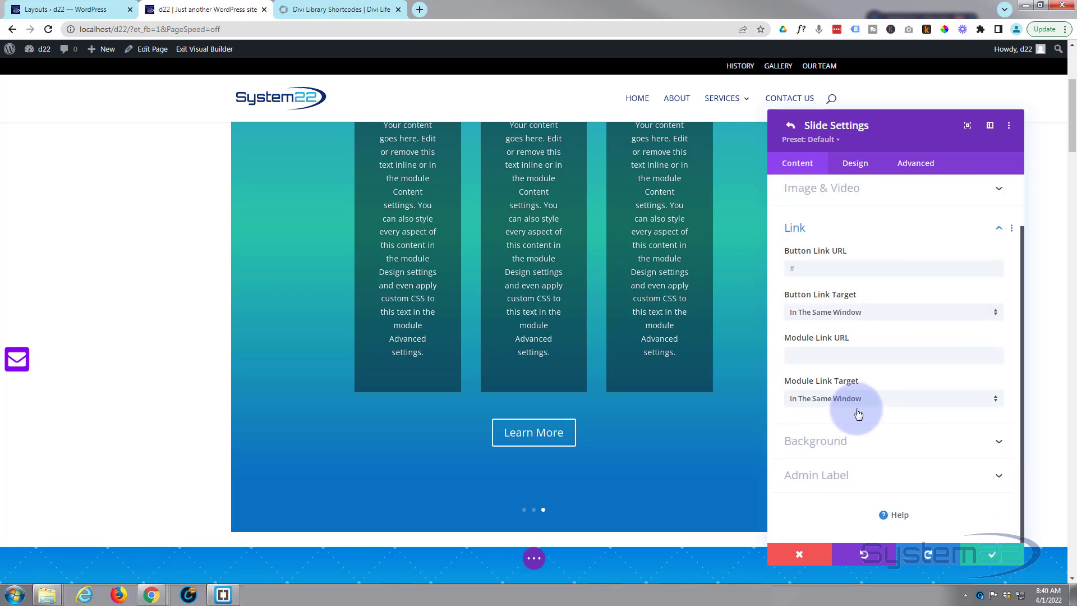
pyautogui.click(791, 268)
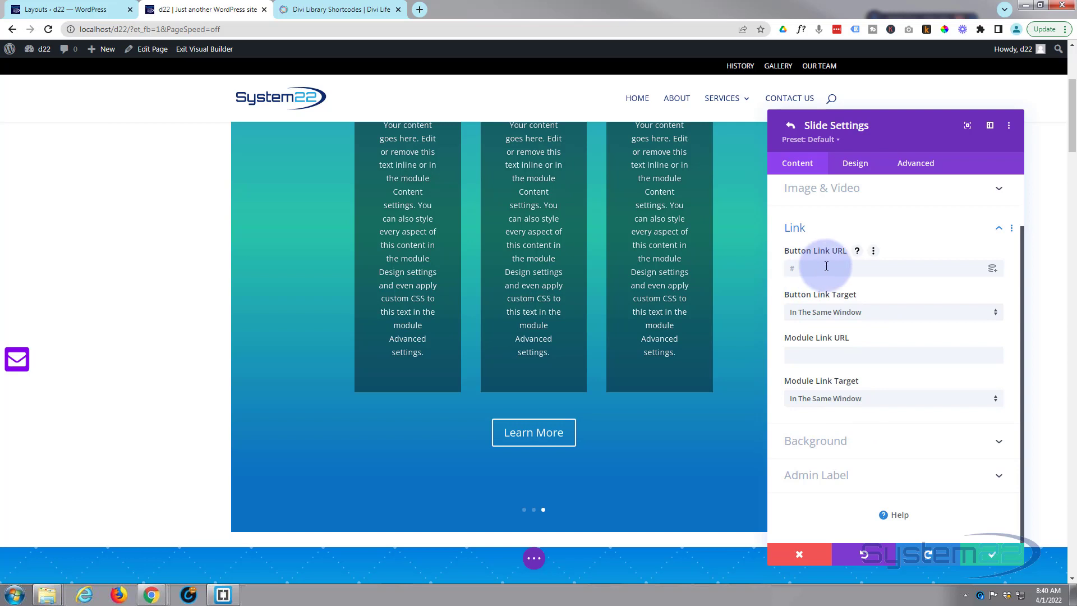
pyautogui.click(879, 319)
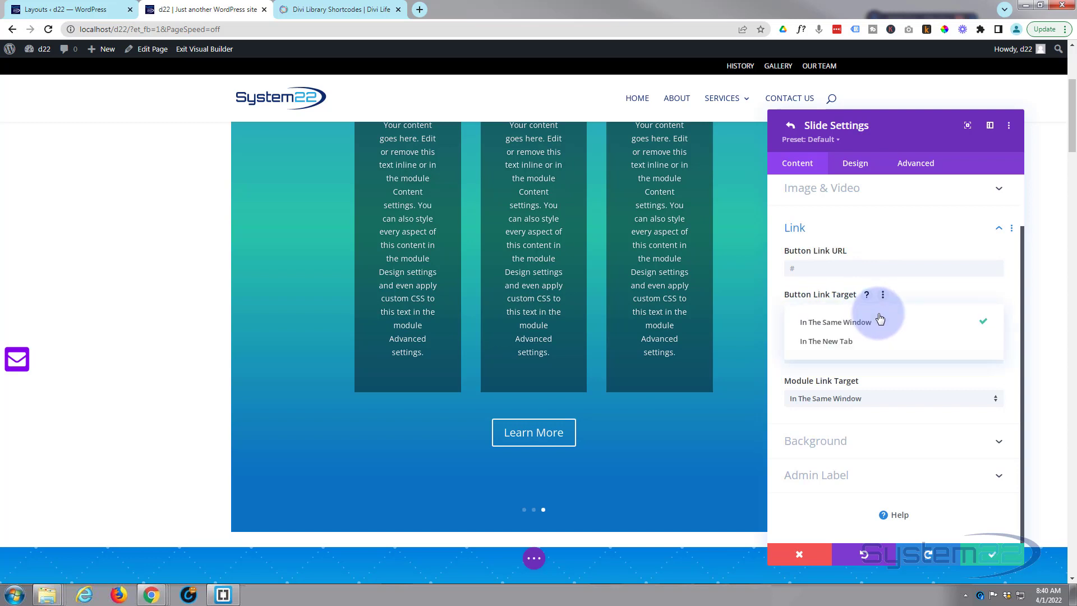
pyautogui.click(778, 316)
pyautogui.scroll(4, 721, 386)
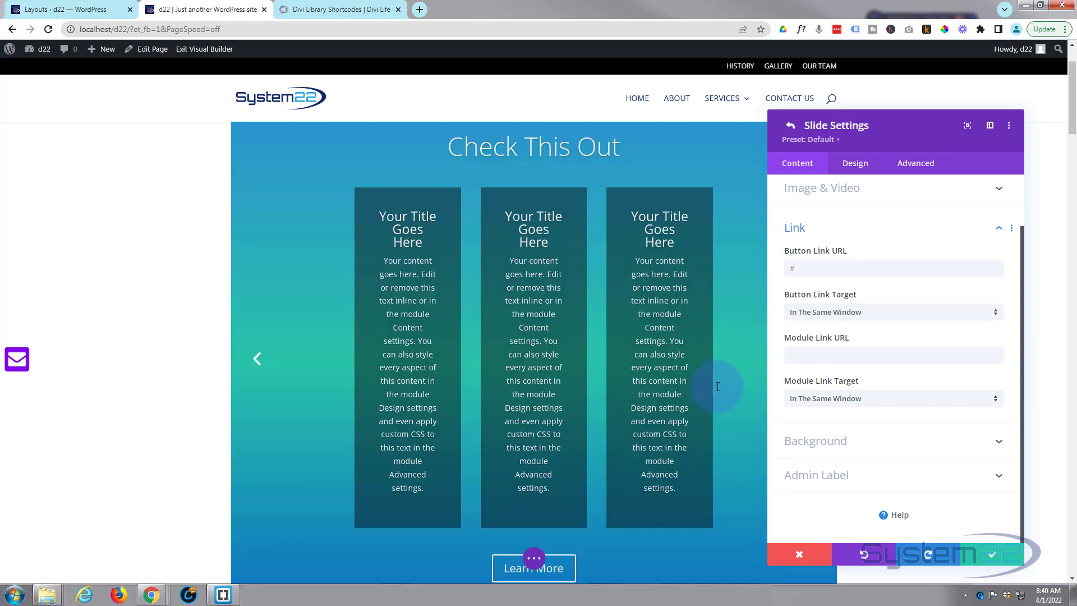
pyautogui.scroll(-2, 722, 365)
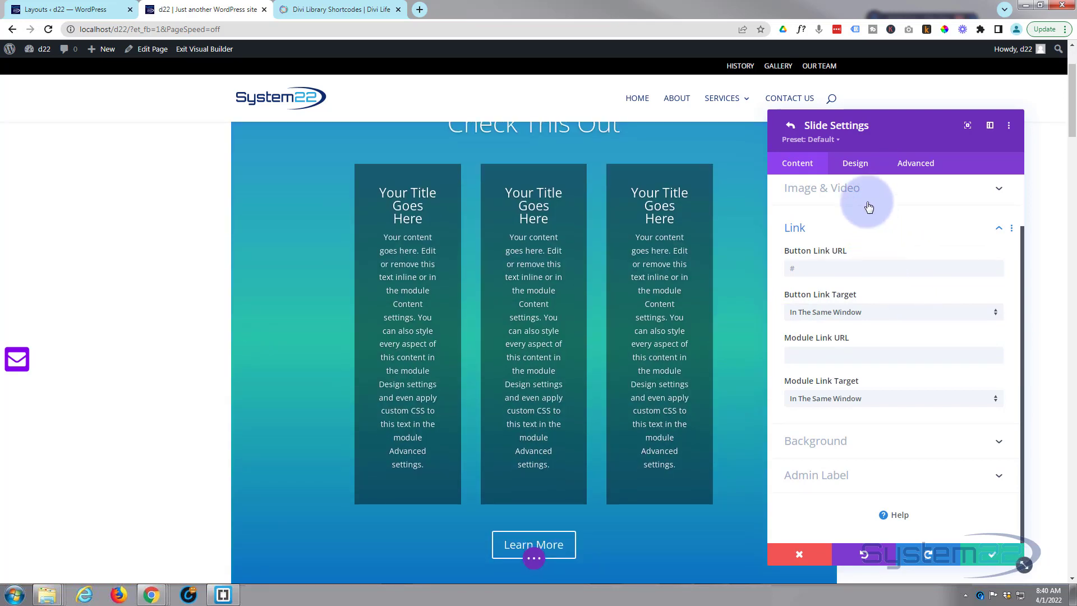
pyautogui.click(992, 555)
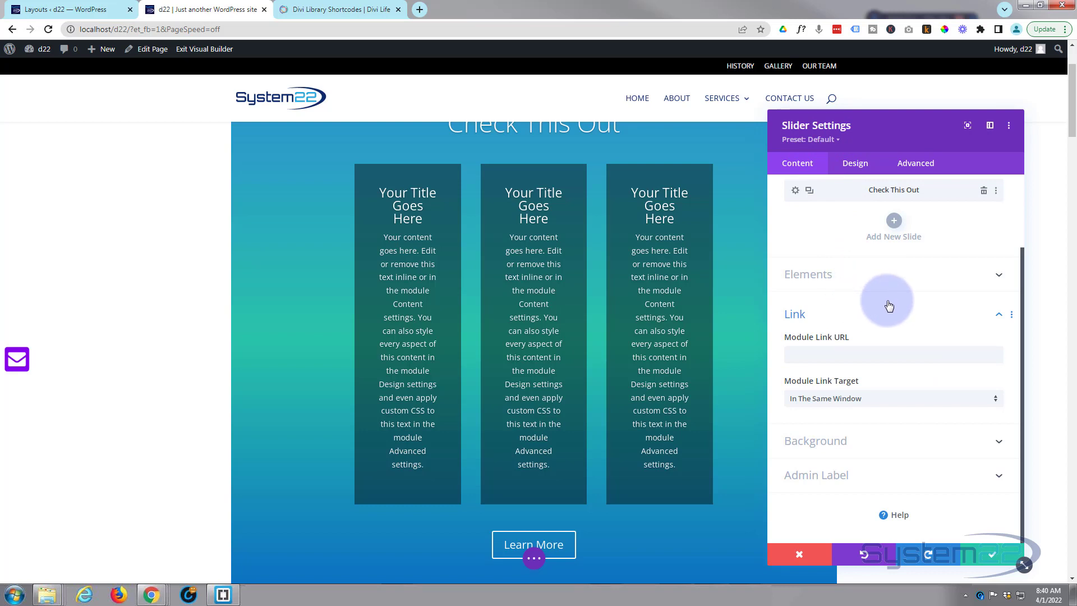
# Turn on the slider's Automatic Animation with a 4000 ms speed
pyautogui.scroll(3, 889, 305)
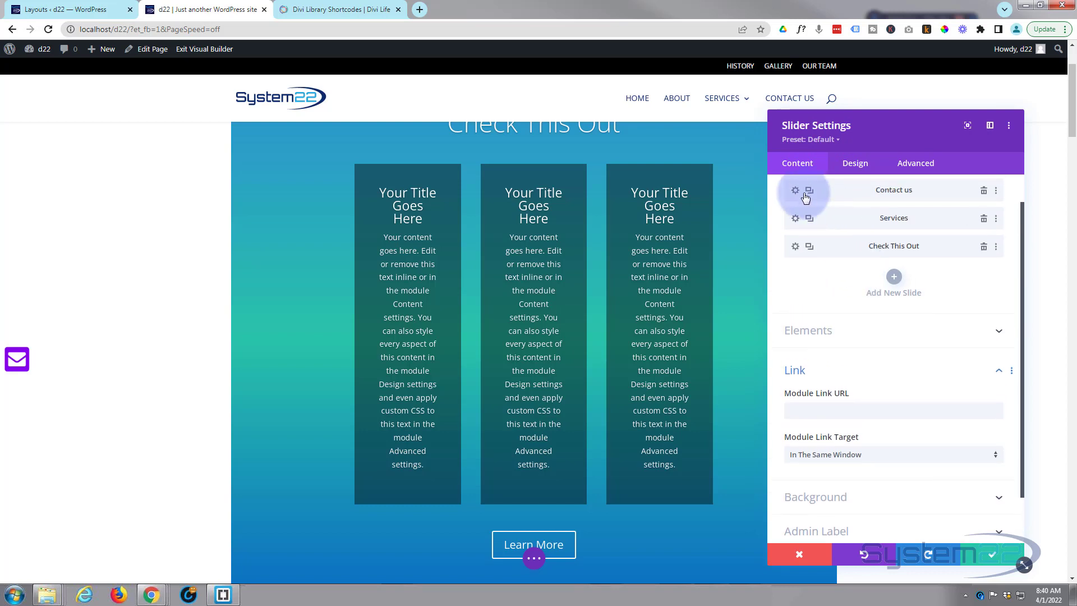
pyautogui.click(856, 163)
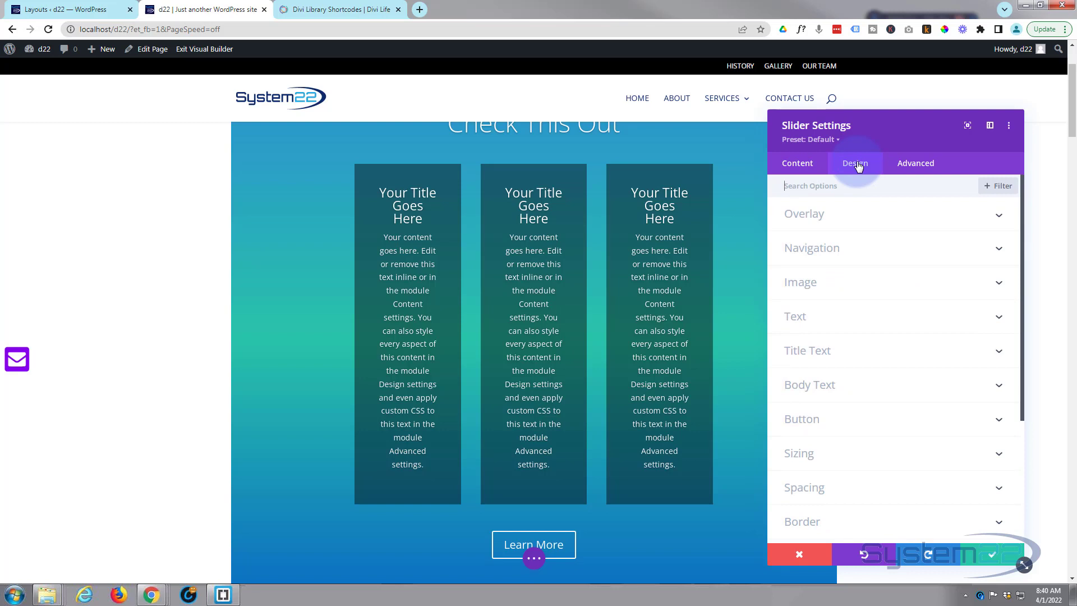
pyautogui.scroll(-4, 882, 360)
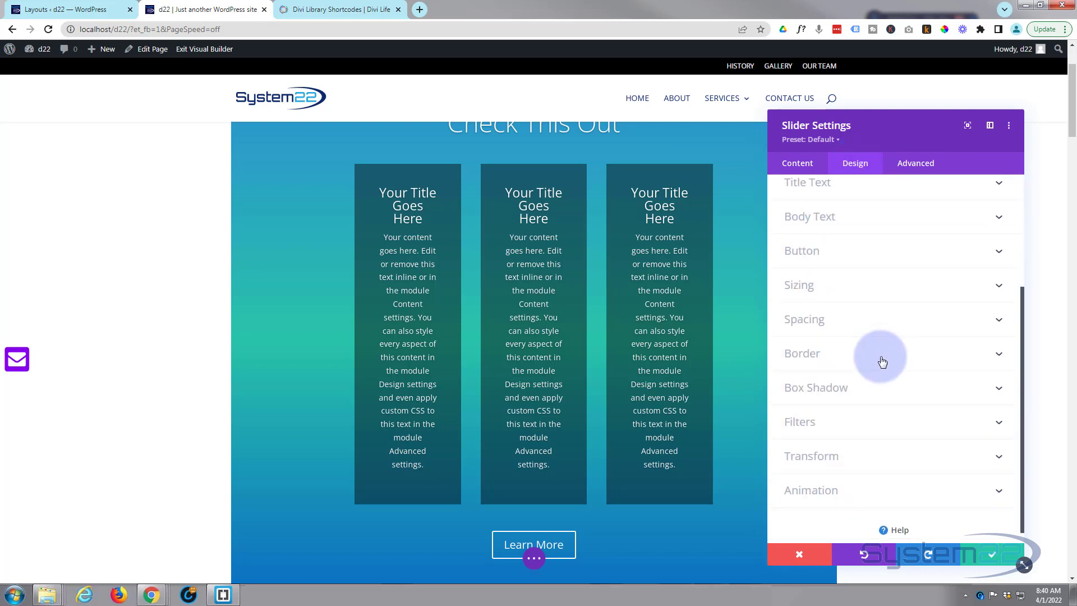
pyautogui.click(879, 475)
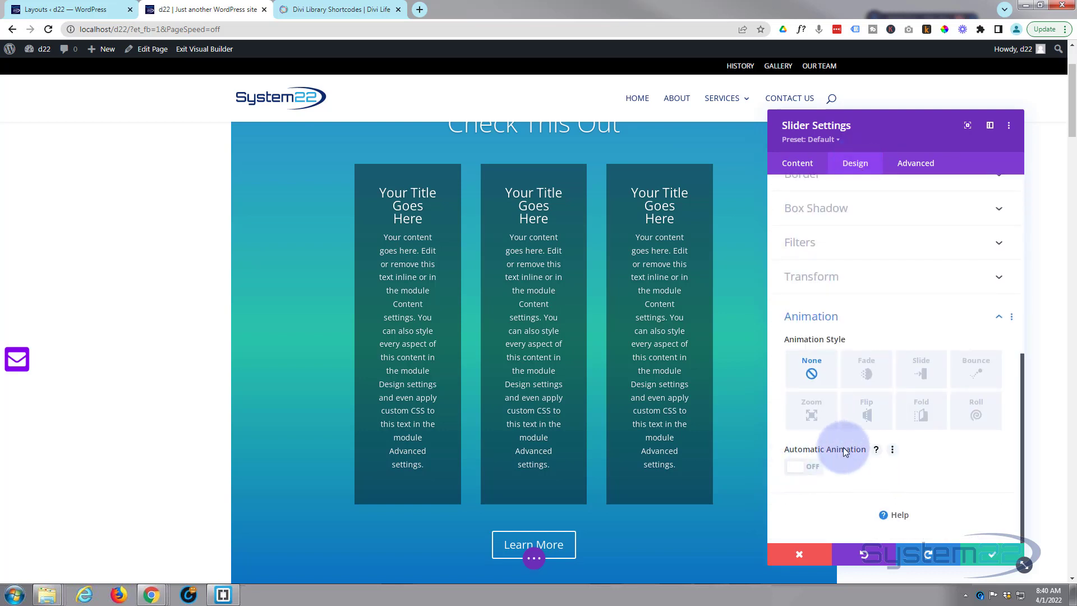
pyautogui.click(807, 467)
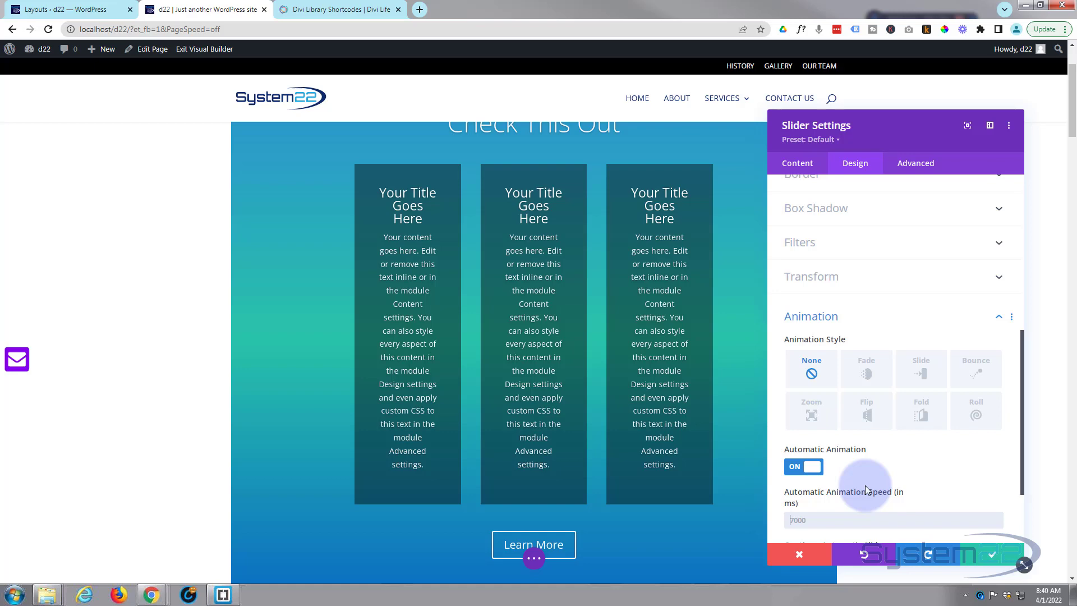
pyautogui.write('4000')
pyautogui.scroll(-1, 894, 469)
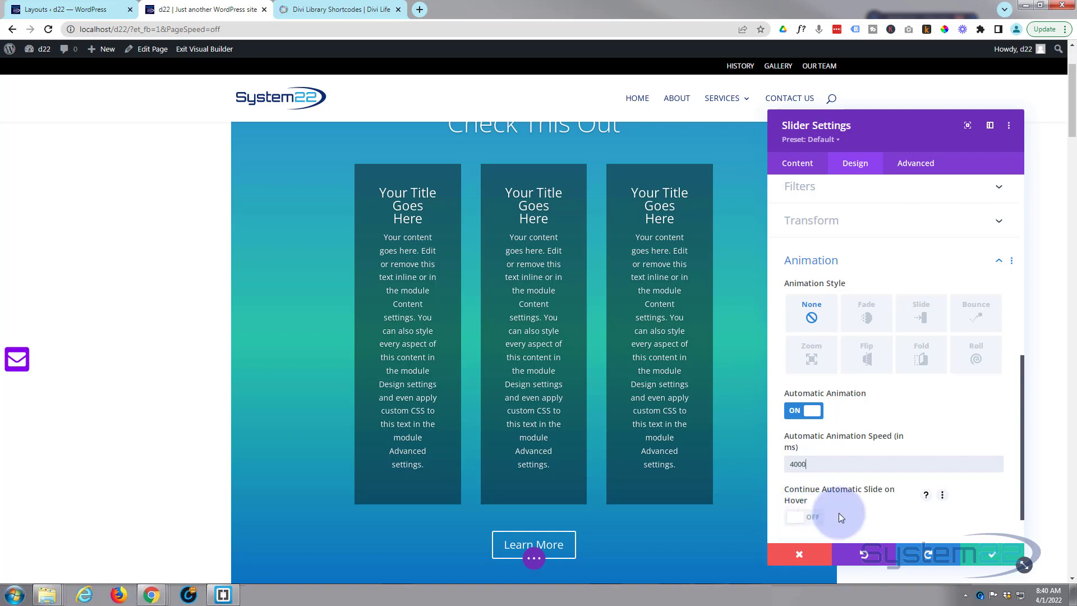
pyautogui.scroll(5, 847, 506)
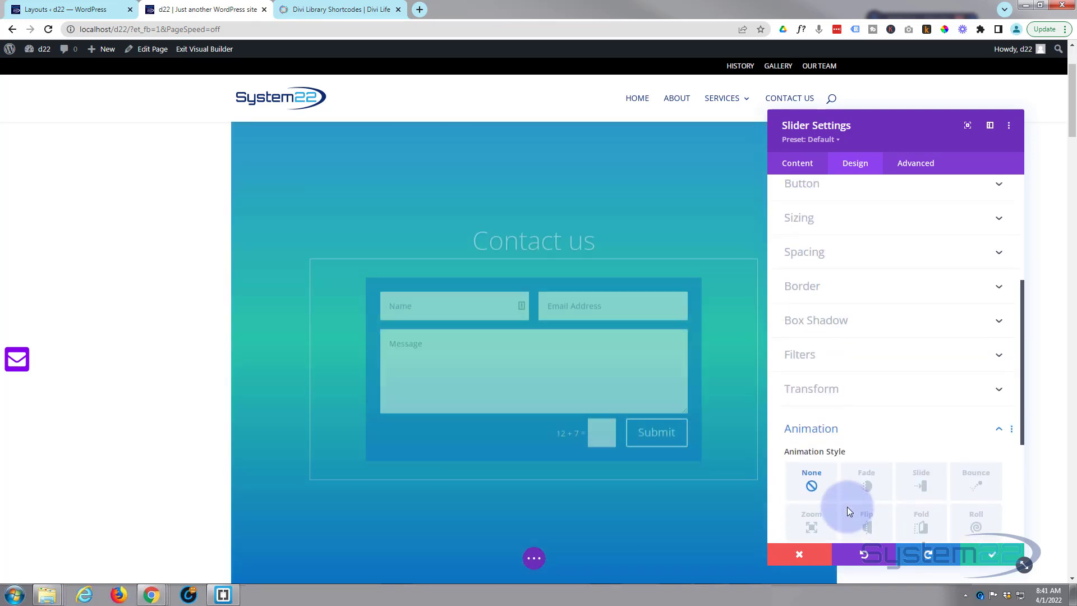
pyautogui.scroll(-1, 848, 507)
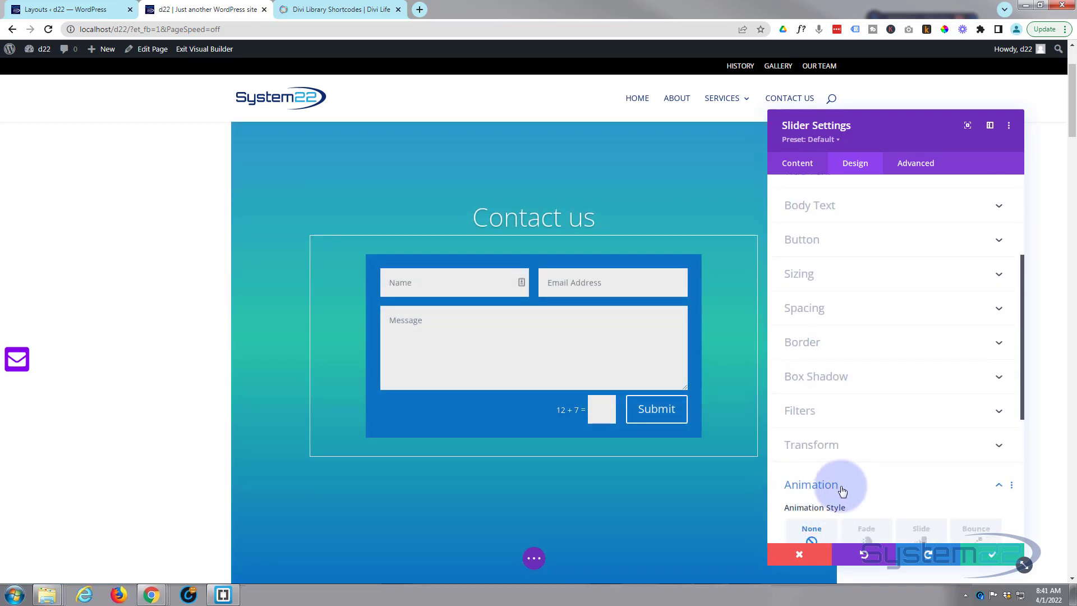
pyautogui.scroll(-2, 859, 482)
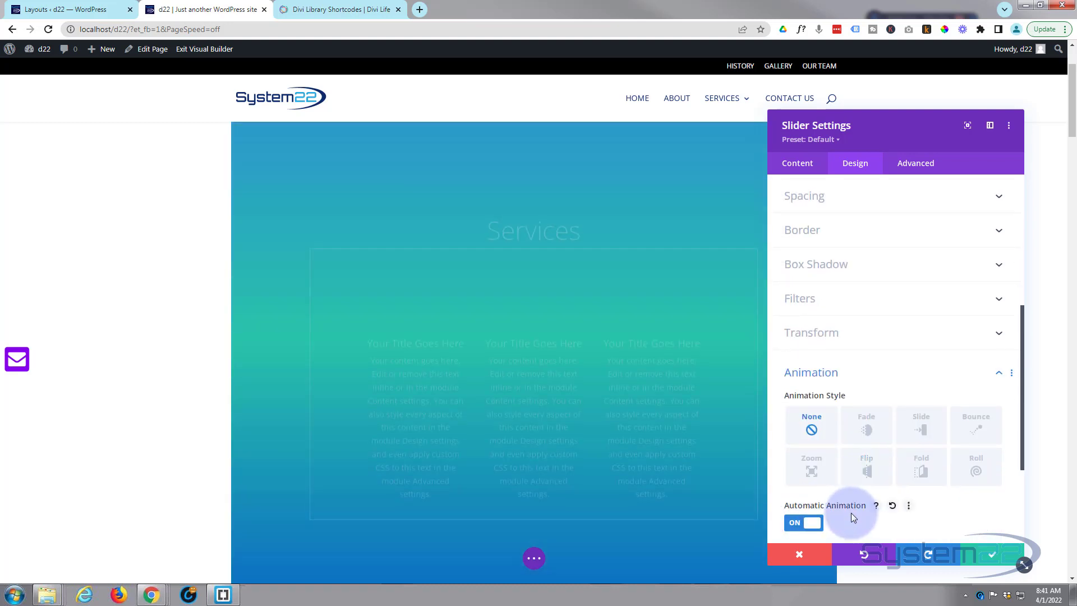
pyautogui.click(801, 165)
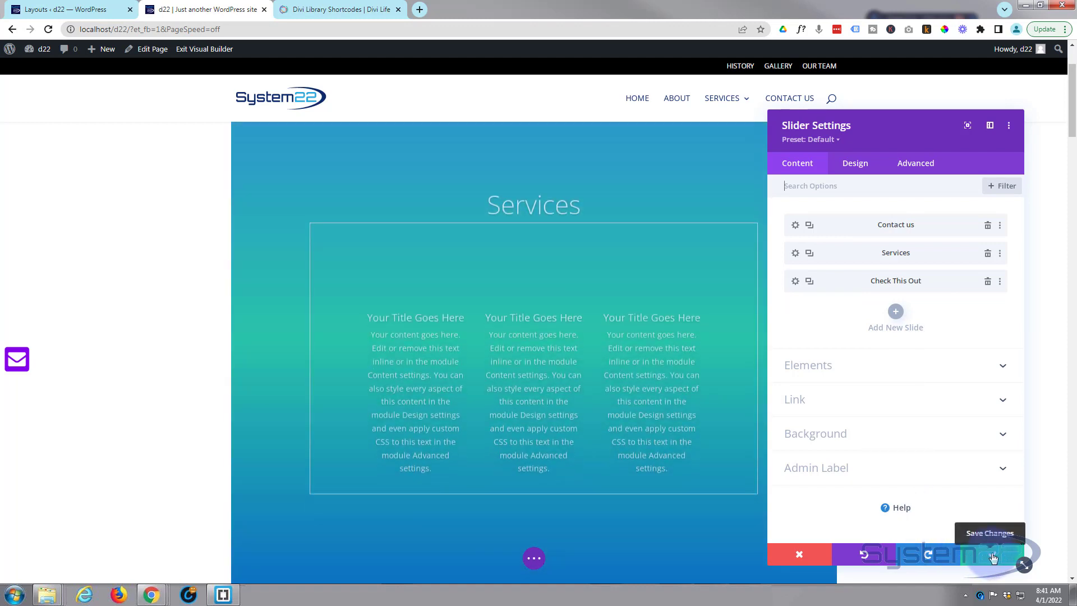
# Save the slider settings and the page, then exit the builder to the live page
pyautogui.click(992, 556)
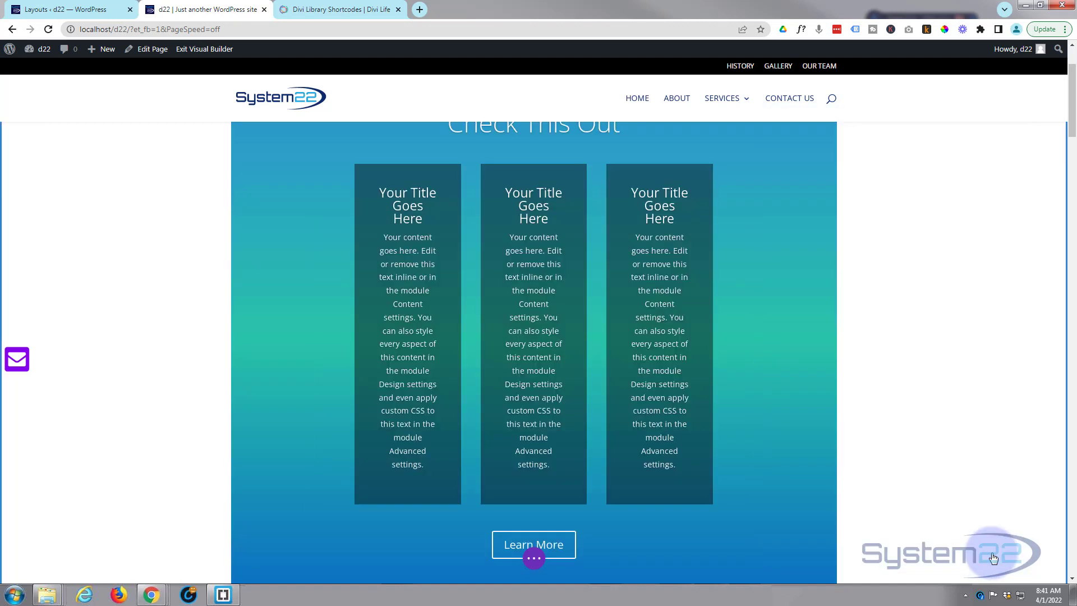
pyautogui.click(534, 558)
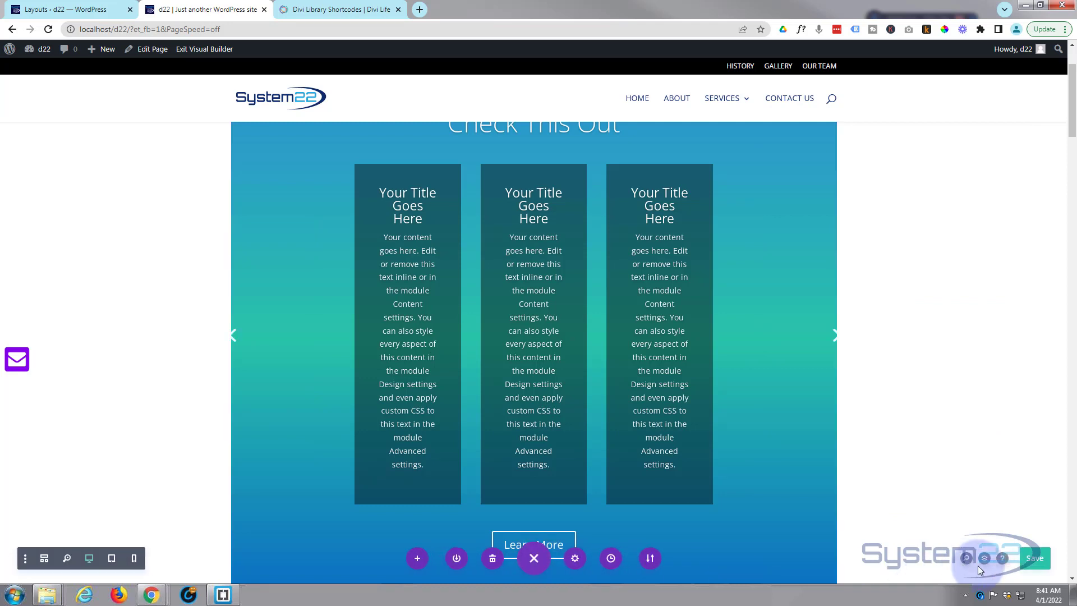
pyautogui.click(1035, 558)
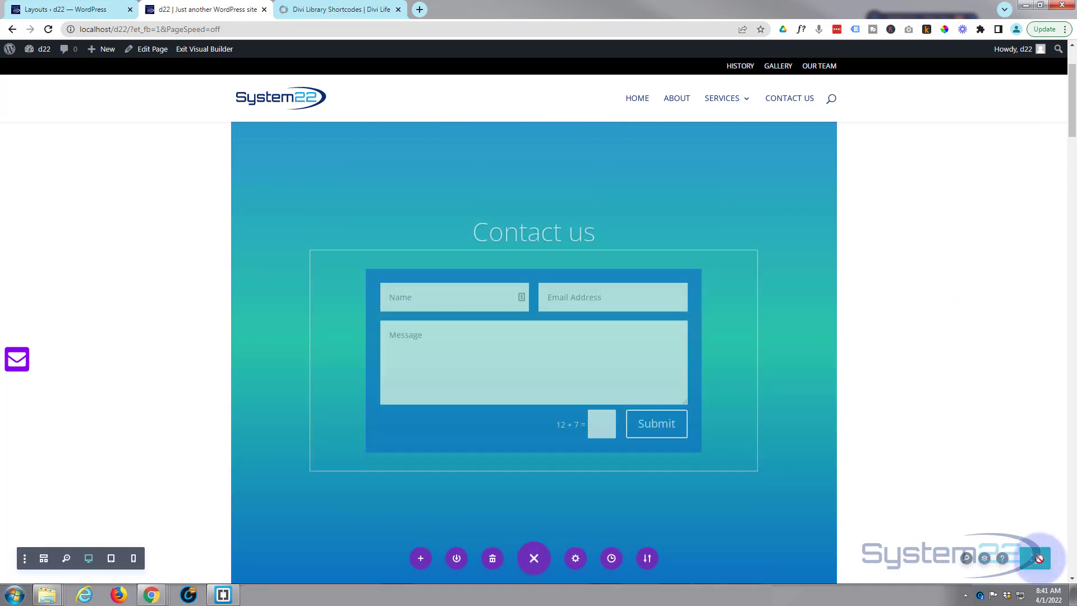
pyautogui.click(212, 51)
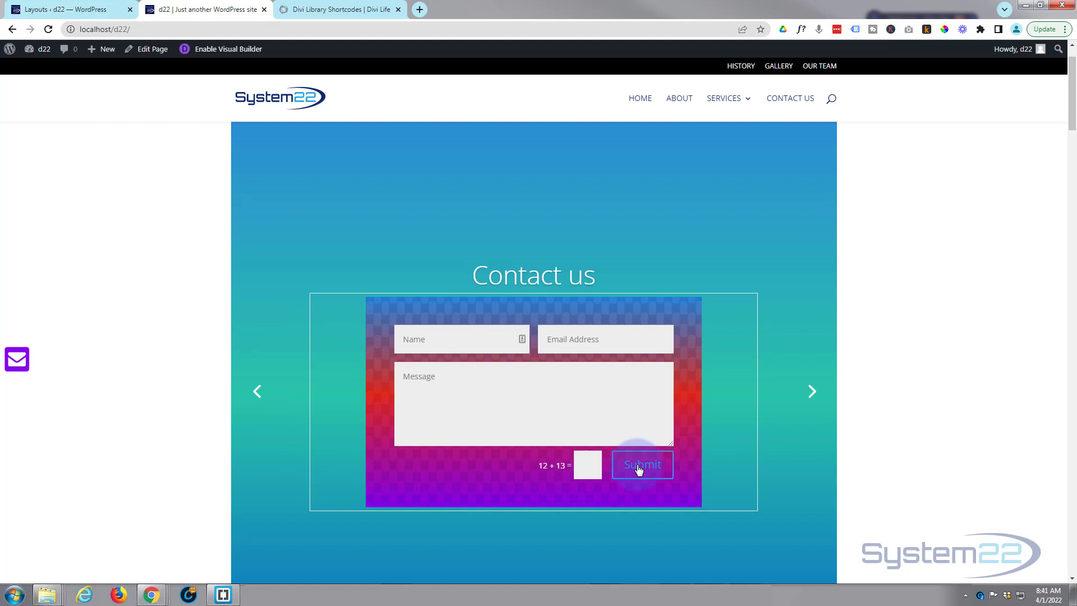
# Advance the live slider to its third slide, Check This Out
pyautogui.click(812, 392)
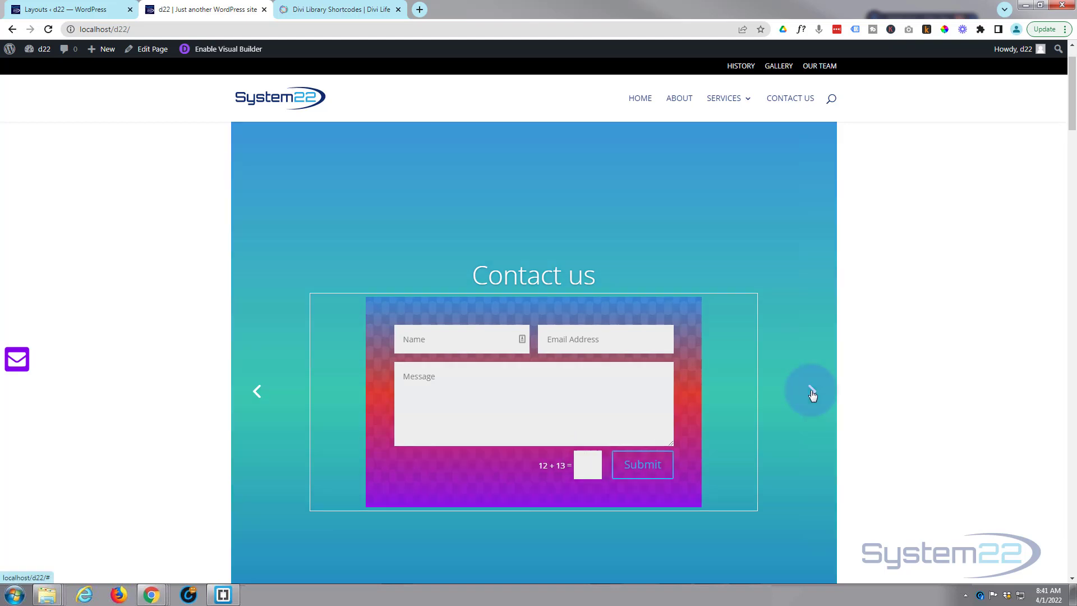
pyautogui.scroll(-2, 522, 490)
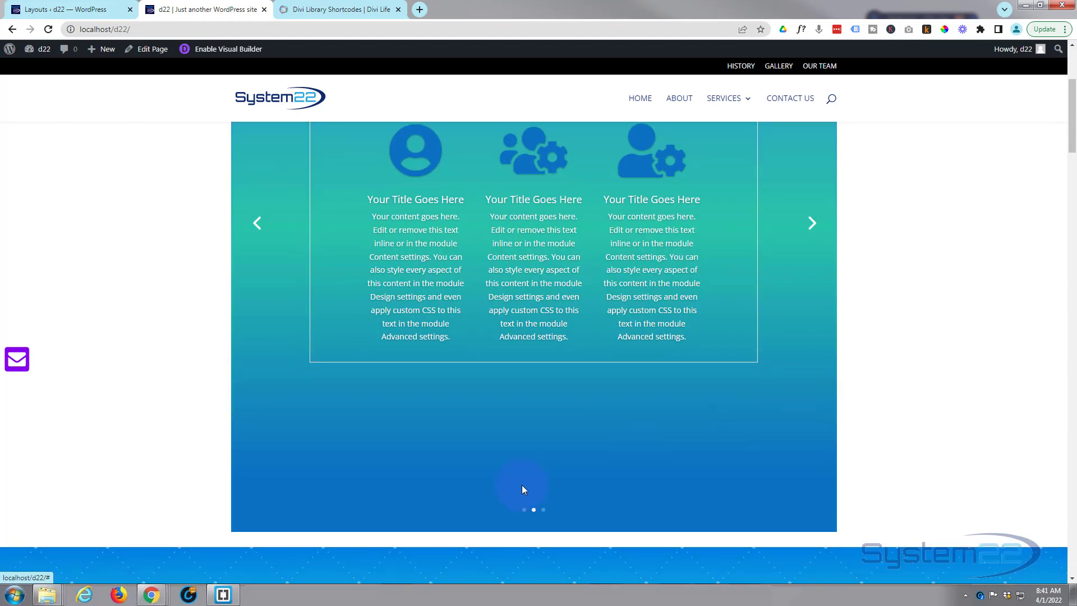
pyautogui.click(542, 509)
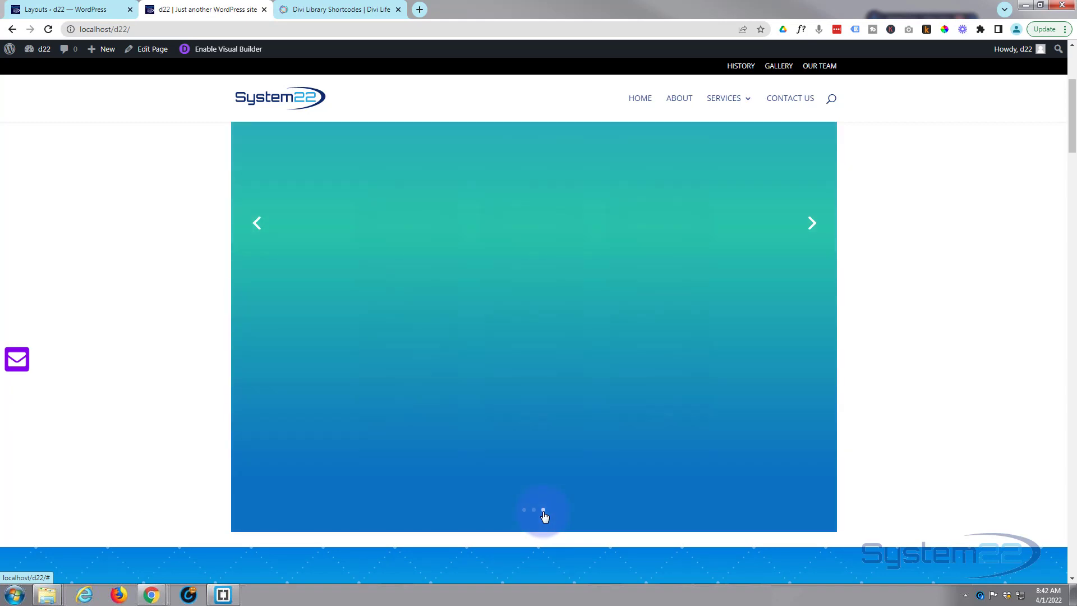
pyautogui.scroll(4, 370, 448)
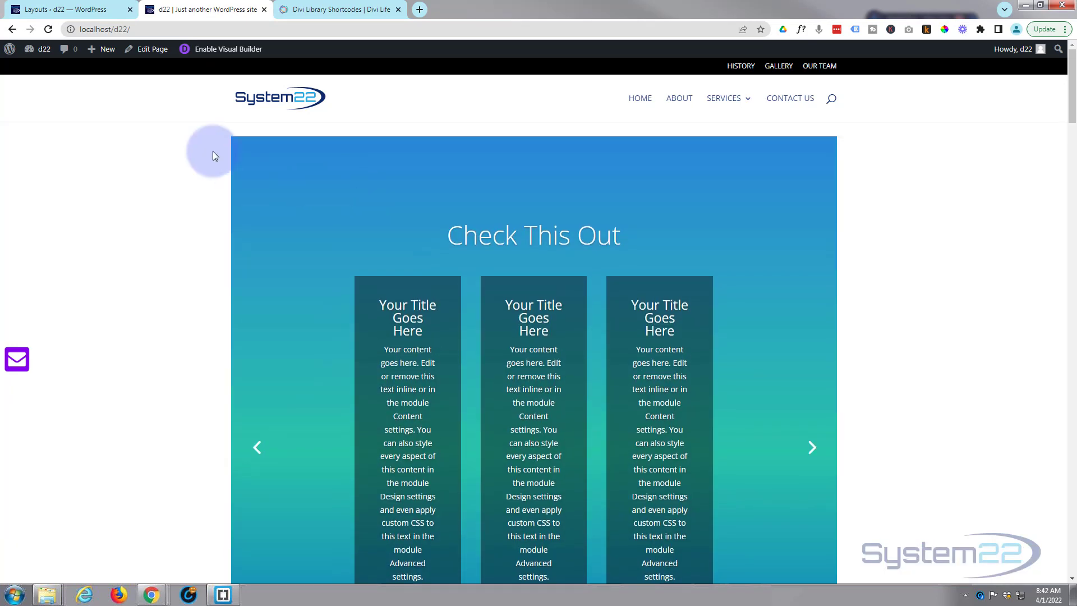
pyautogui.click(181, 19)
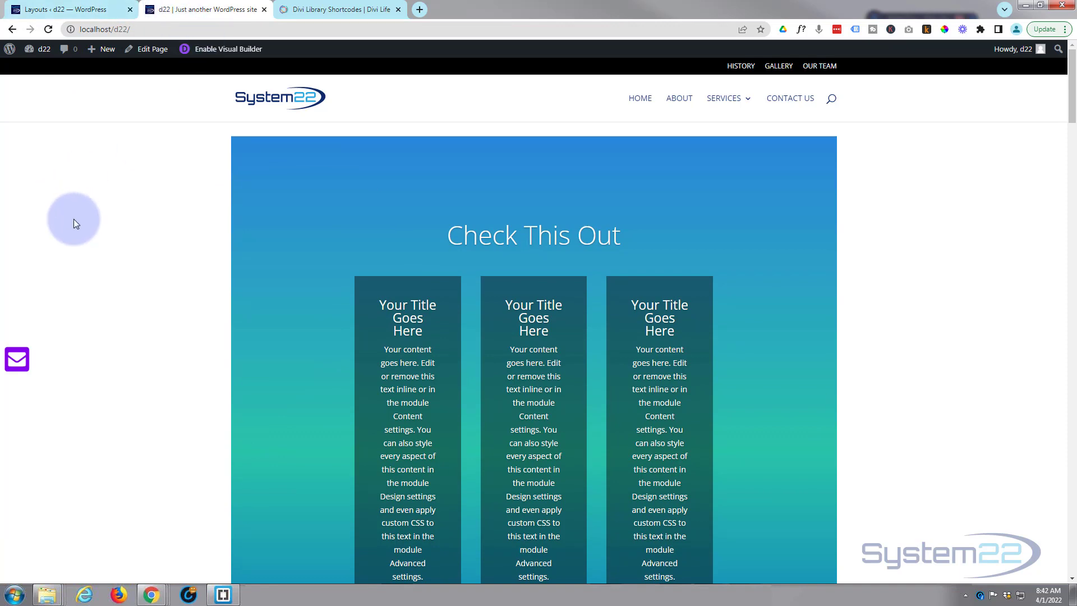
# Re-enter the Visual Builder and give the slider linked 50px top and bottom padding
pyautogui.click(218, 49)
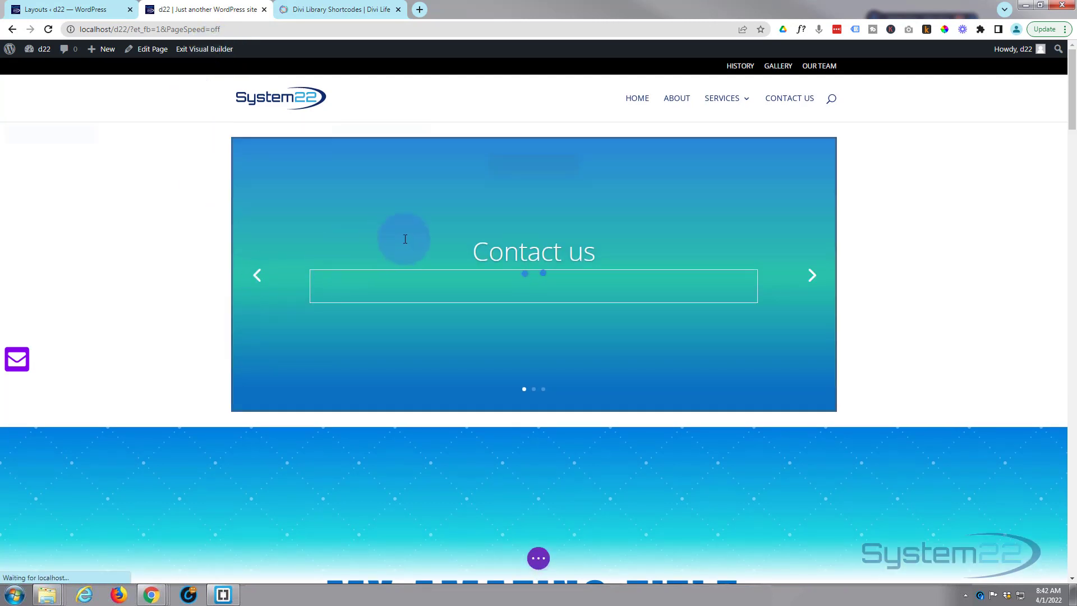
pyautogui.moveTo(508, 185)
pyautogui.click(515, 165)
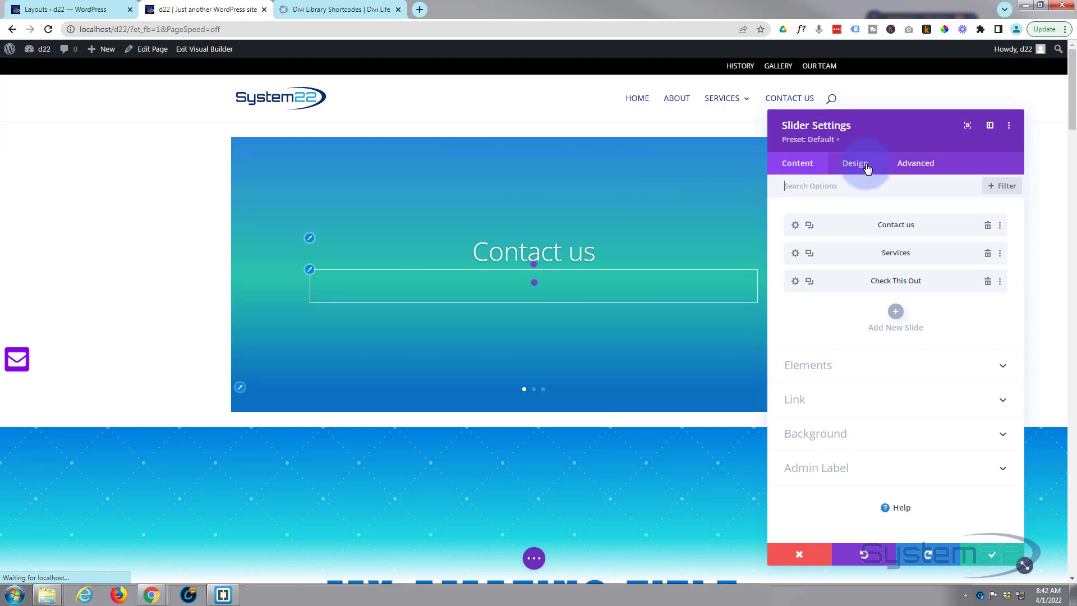
pyautogui.click(865, 169)
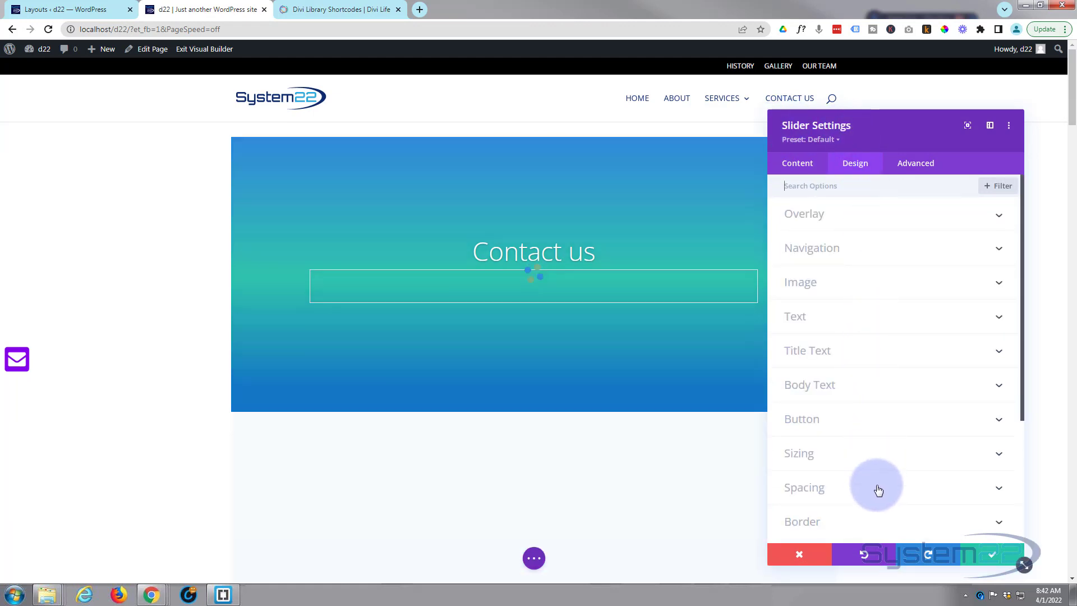
pyautogui.click(877, 488)
pyautogui.click(805, 285)
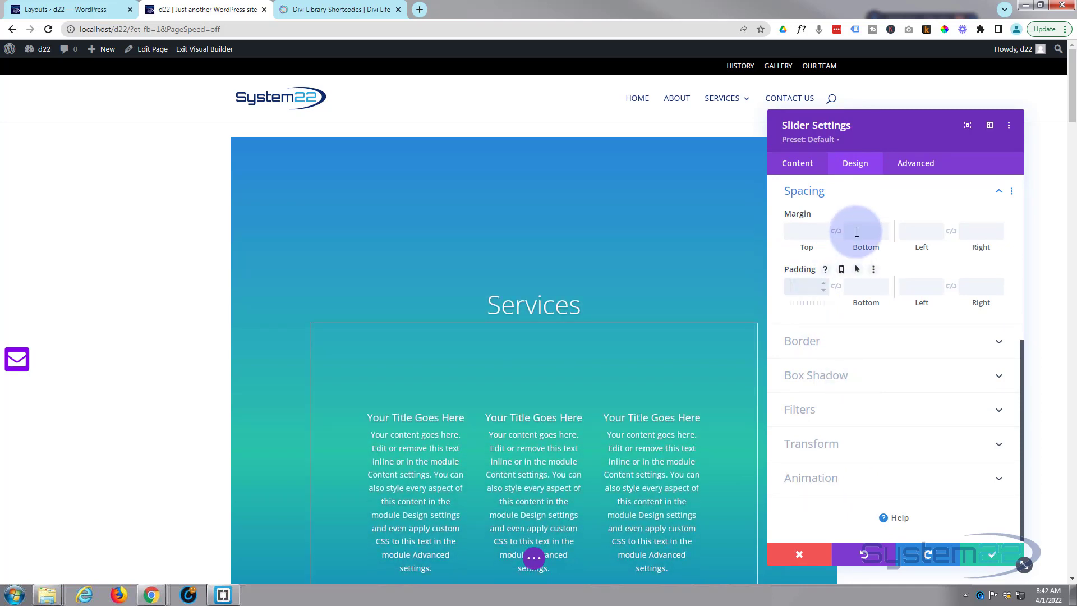
pyautogui.write('50px')
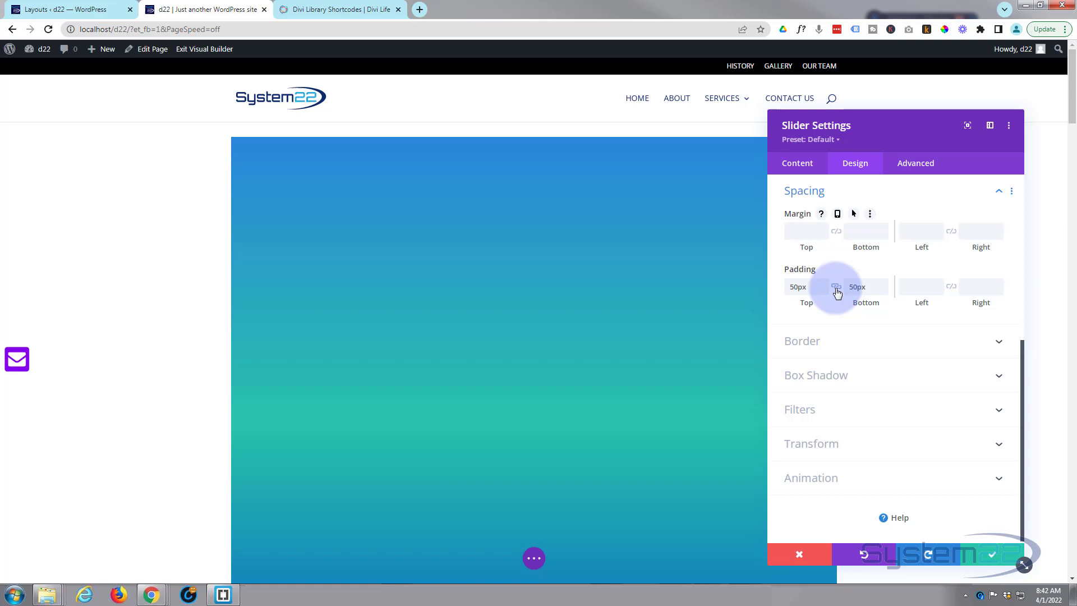
pyautogui.click(837, 287)
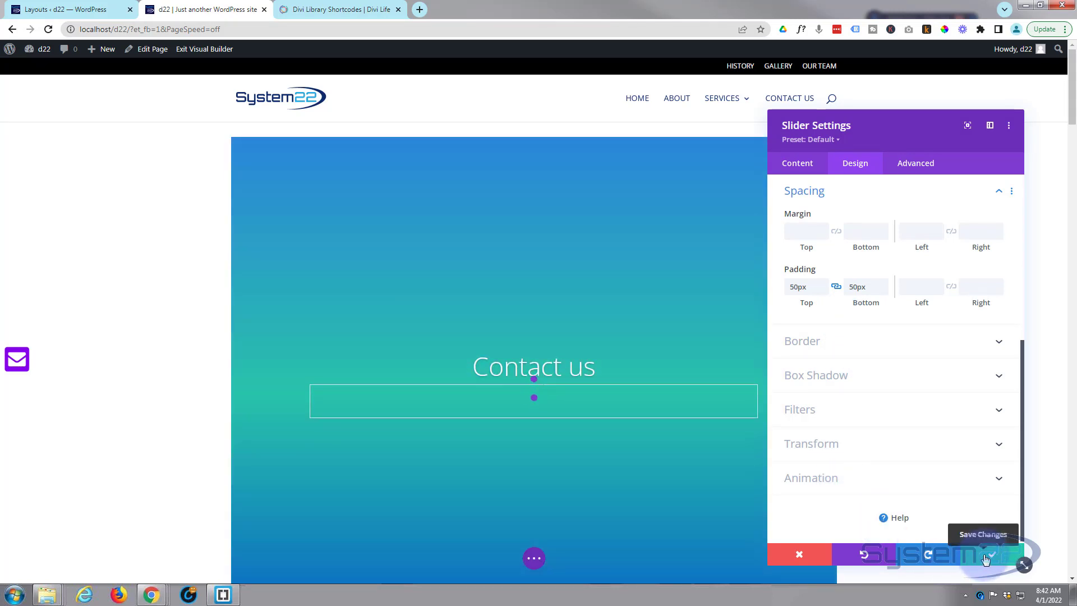
pyautogui.click(985, 555)
# Open the section's Design > Spacing options and save the section settings
pyautogui.moveTo(79, 139)
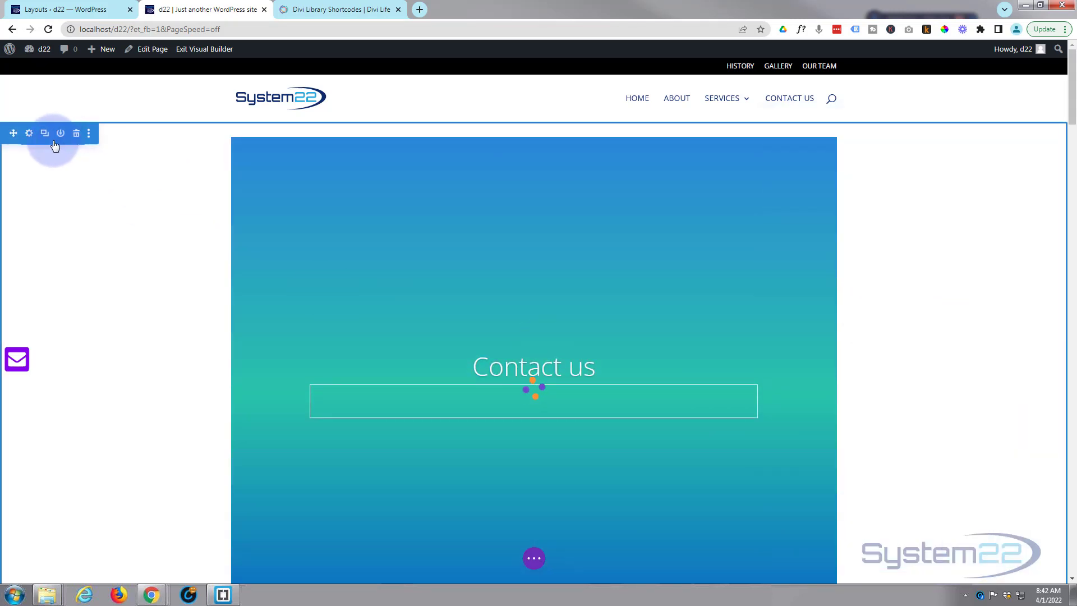
pyautogui.click(30, 134)
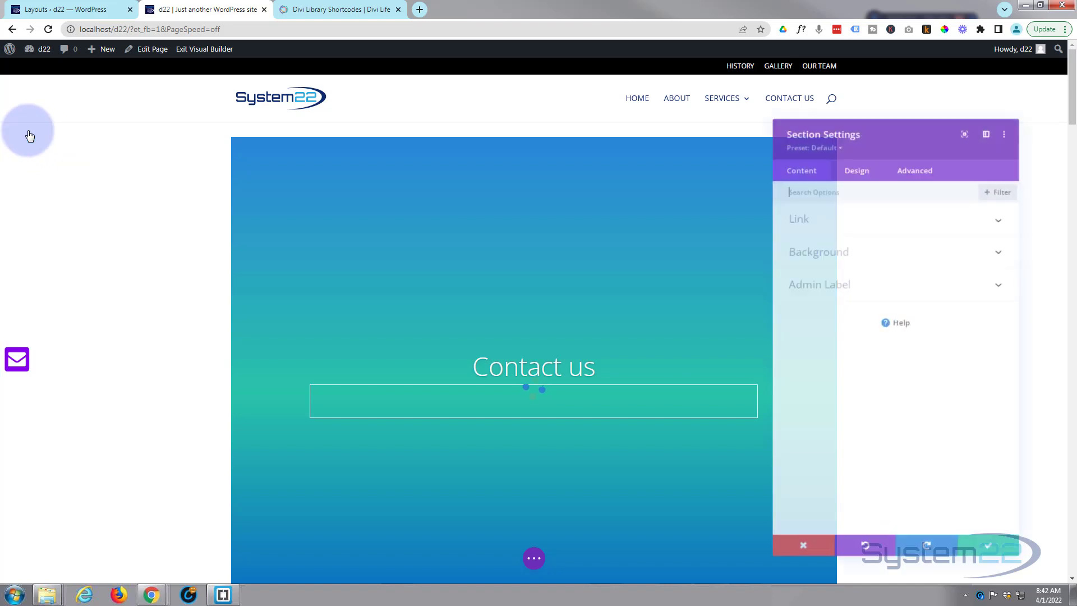
pyautogui.click(855, 163)
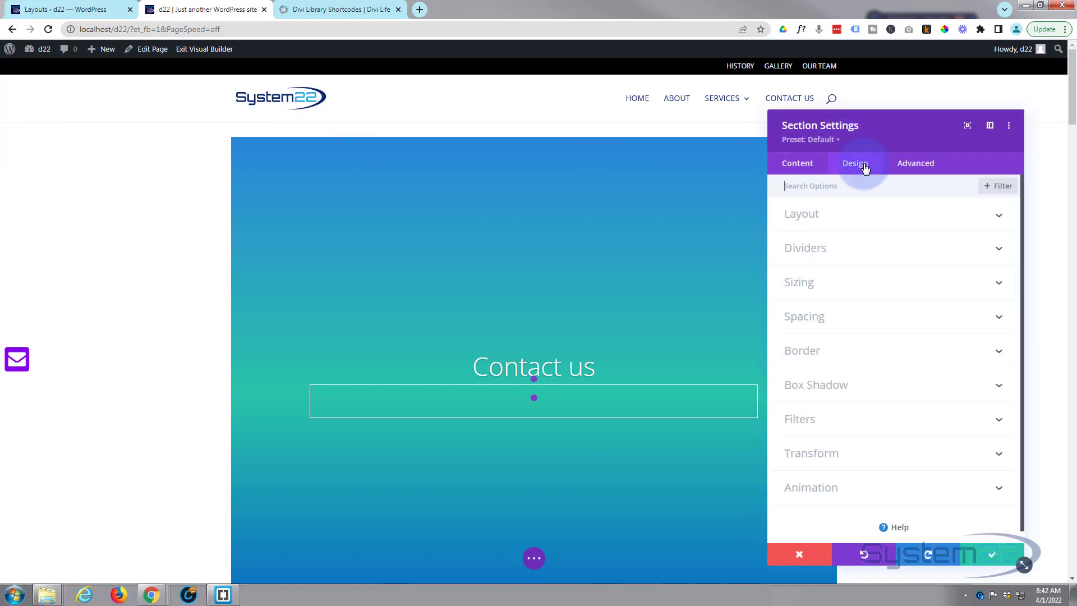
pyautogui.click(889, 320)
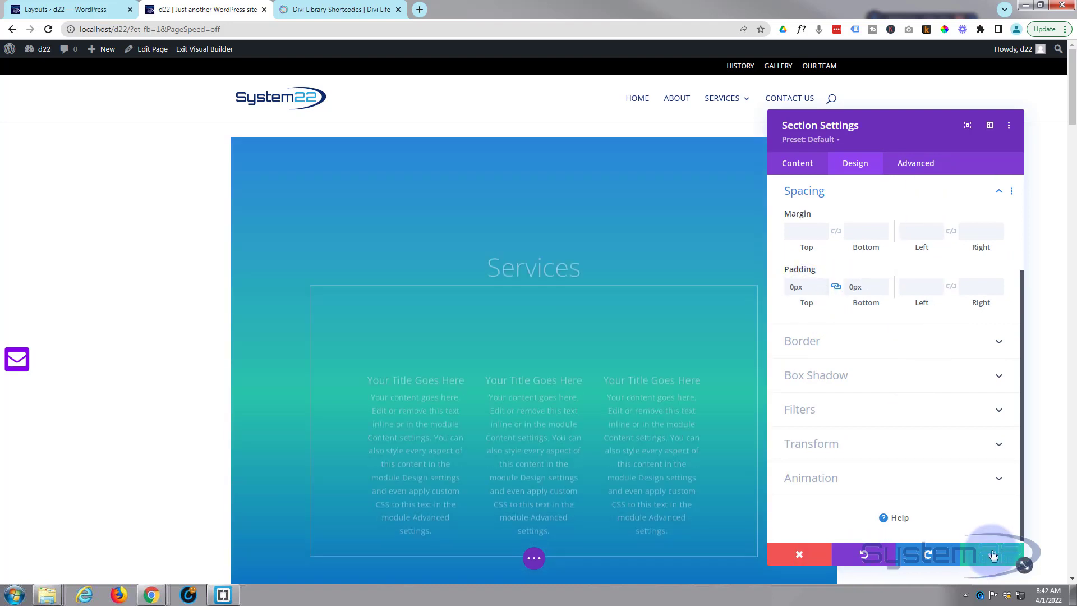
pyautogui.click(992, 554)
# Set the row's top and bottom padding to 0, then expand its Sizing options
pyautogui.moveTo(272, 135)
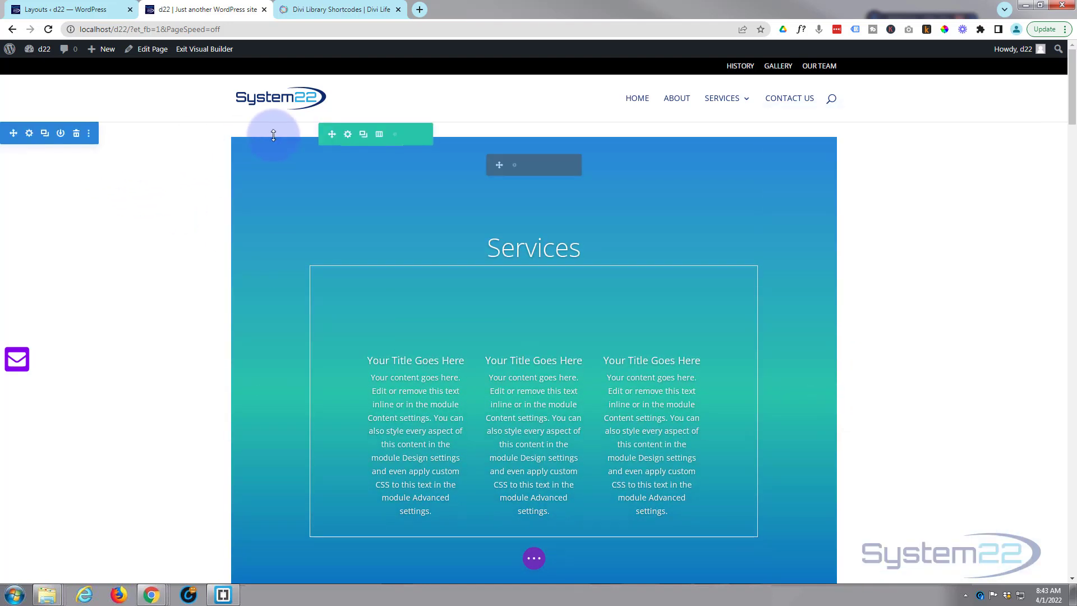
pyautogui.click(347, 134)
pyautogui.click(869, 165)
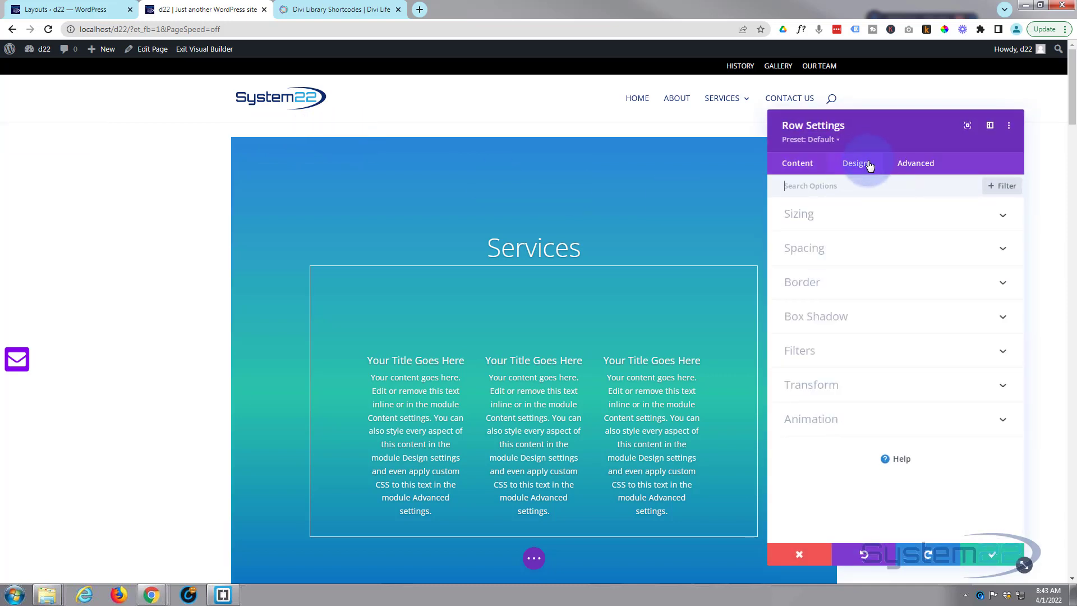
pyautogui.click(899, 264)
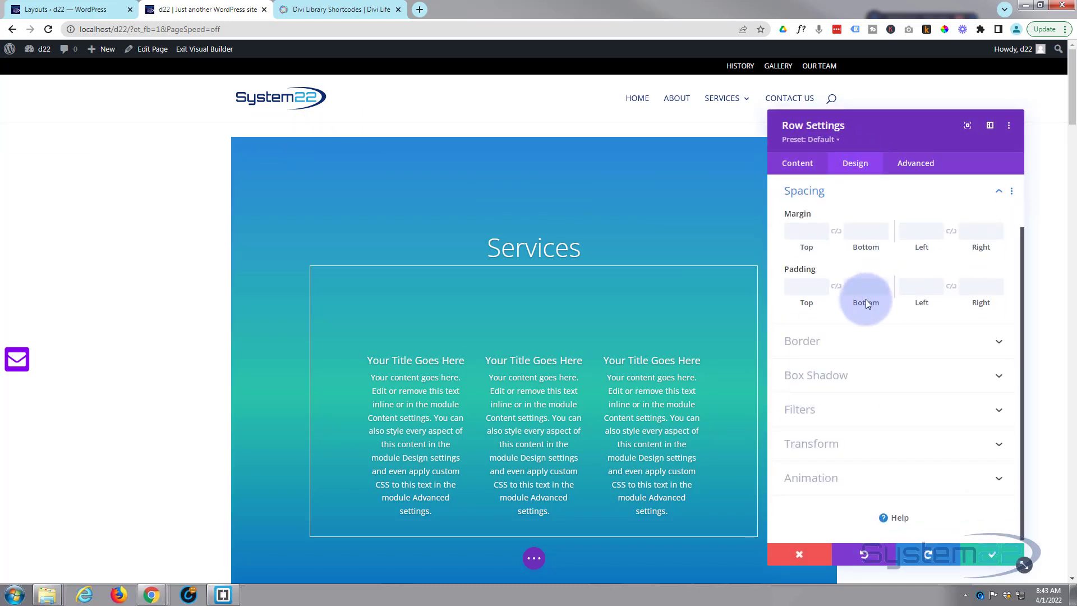
pyautogui.click(811, 288)
pyautogui.write('0')
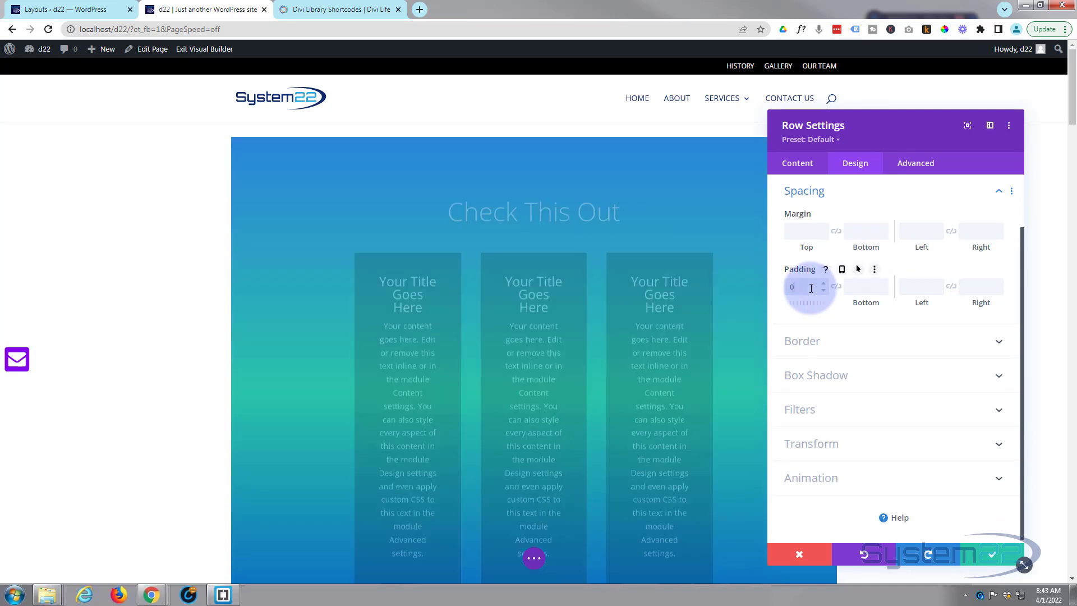
pyautogui.click(836, 292)
pyautogui.click(836, 287)
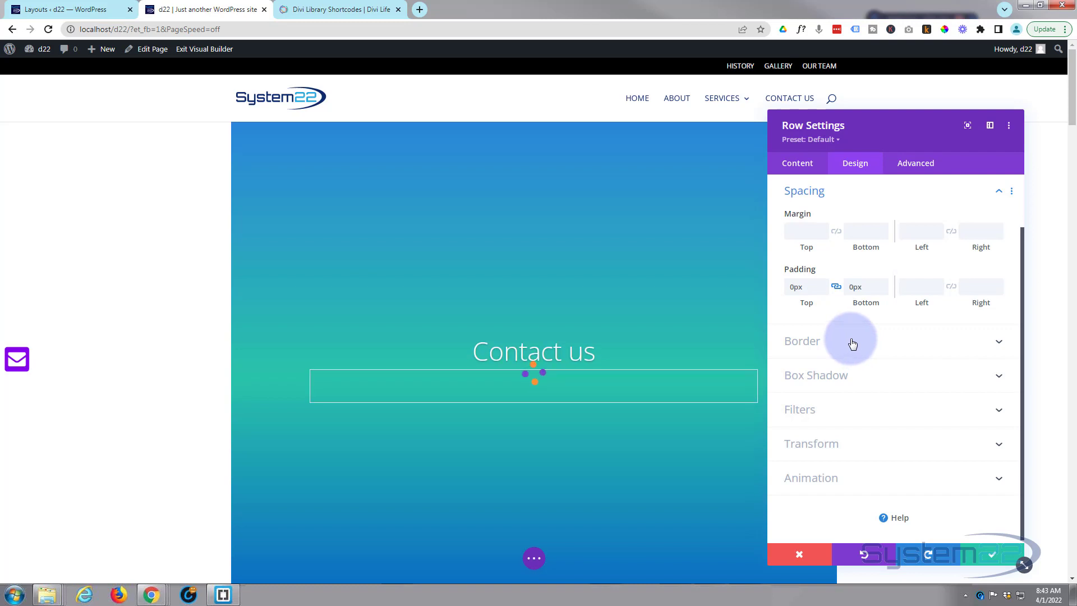
pyautogui.scroll(2, 853, 346)
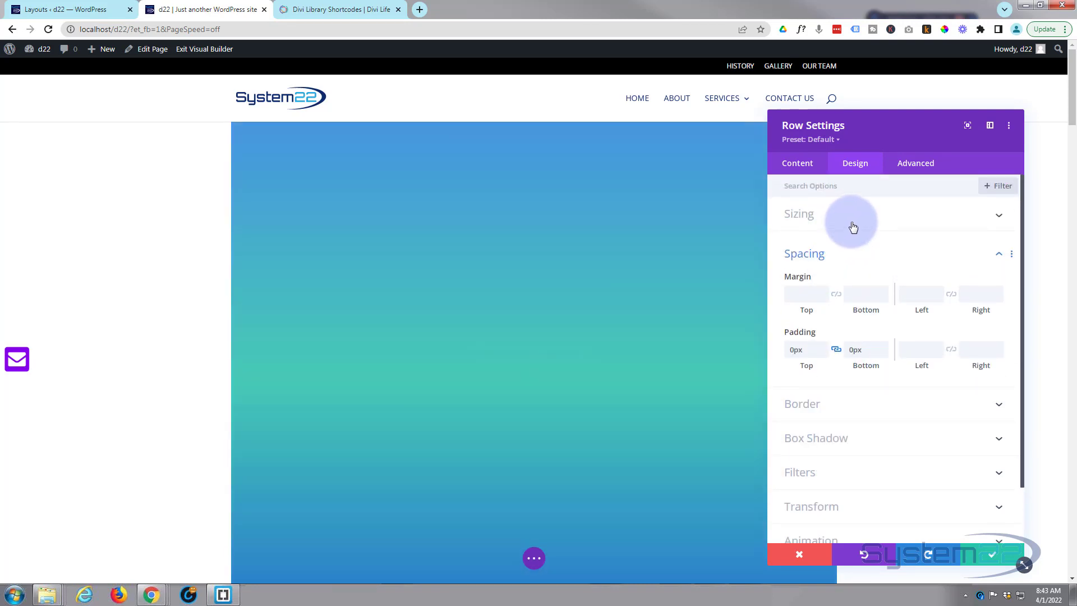
pyautogui.click(853, 226)
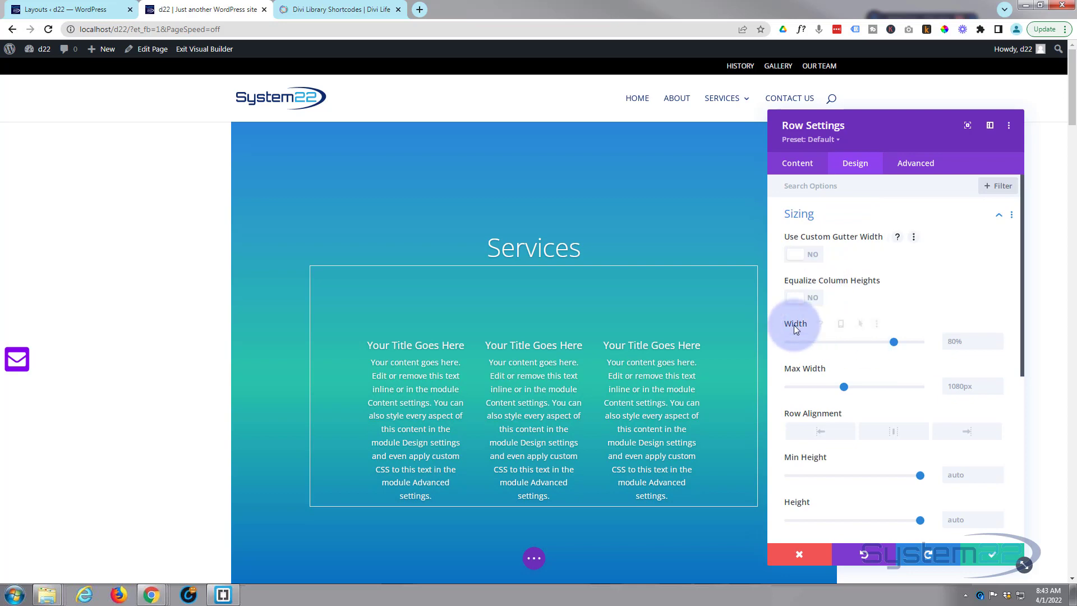
# Set the slider row's Width and Max Width to 100% and save the row
pyautogui.moveTo(895, 341); pyautogui.dragTo(914, 342)
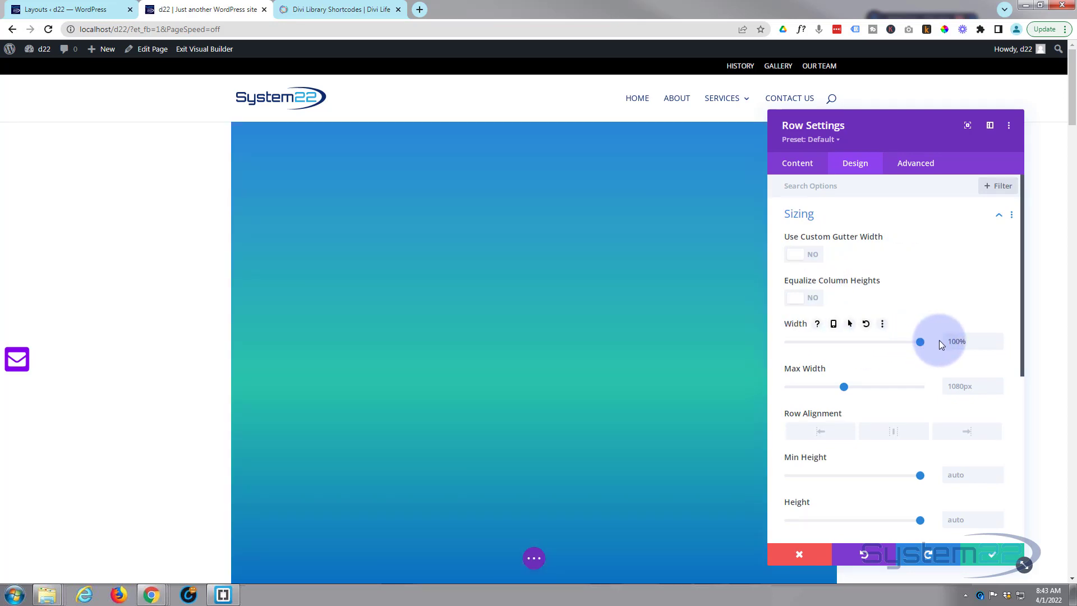
pyautogui.click(935, 340)
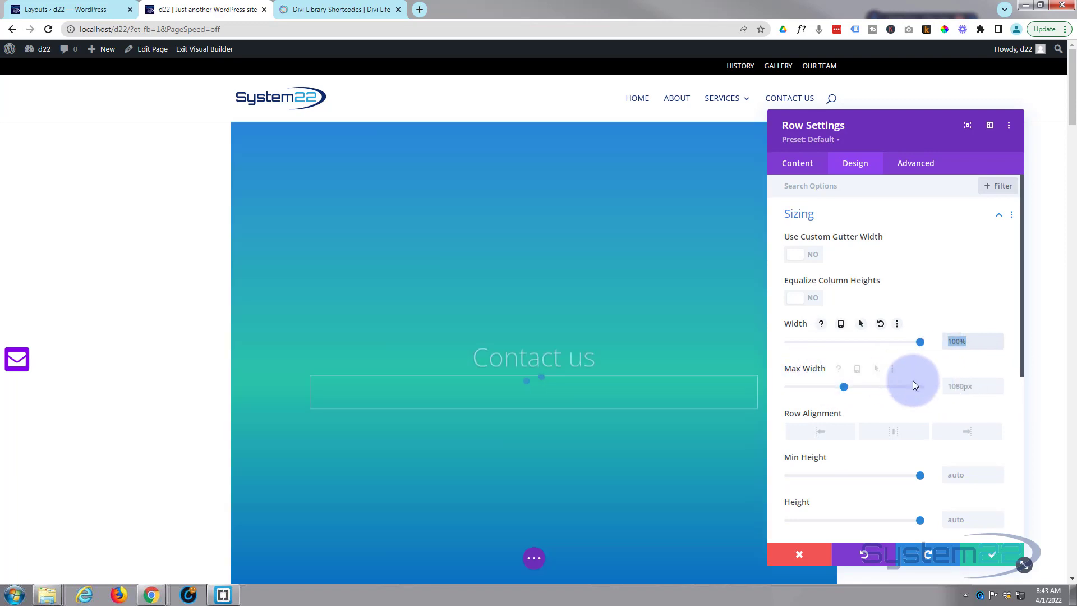
pyautogui.click(960, 385)
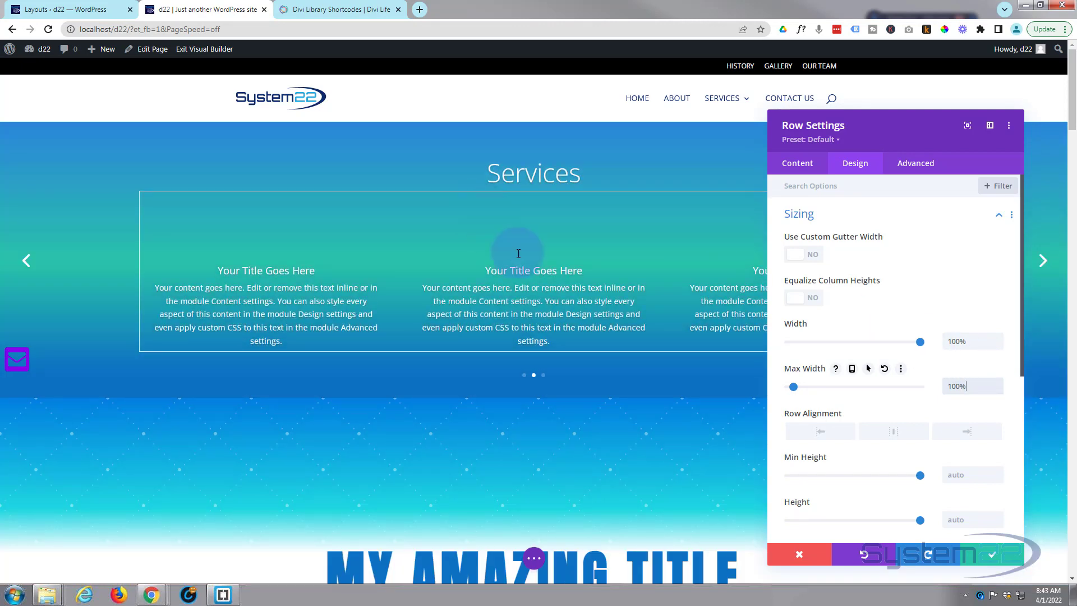
pyautogui.click(993, 557)
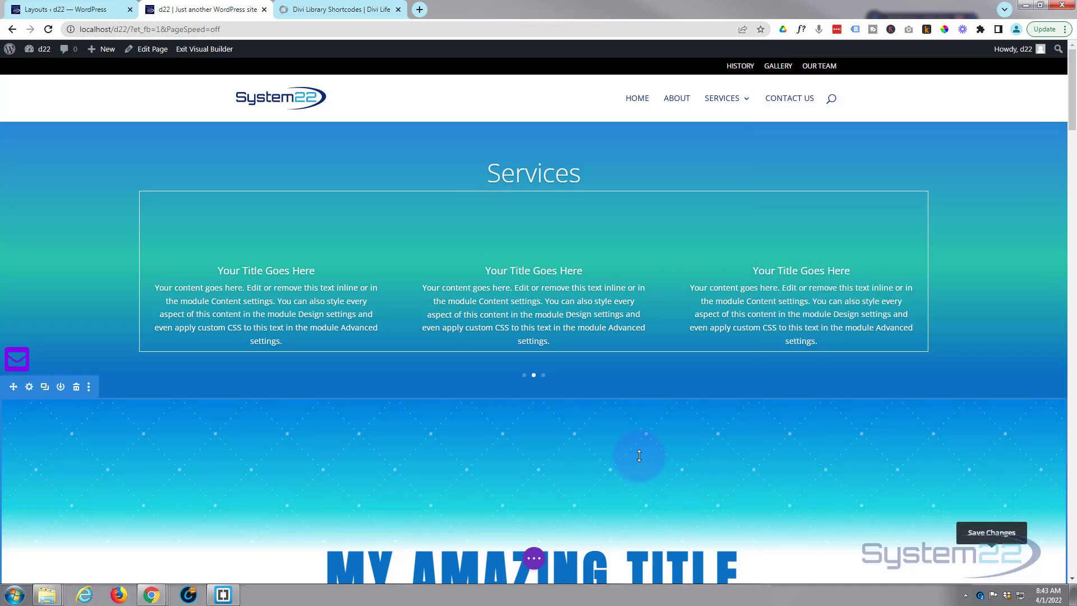
# Add a regular one-column section below the title banner and insert a Blurb module into it
pyautogui.scroll(-5, 639, 455)
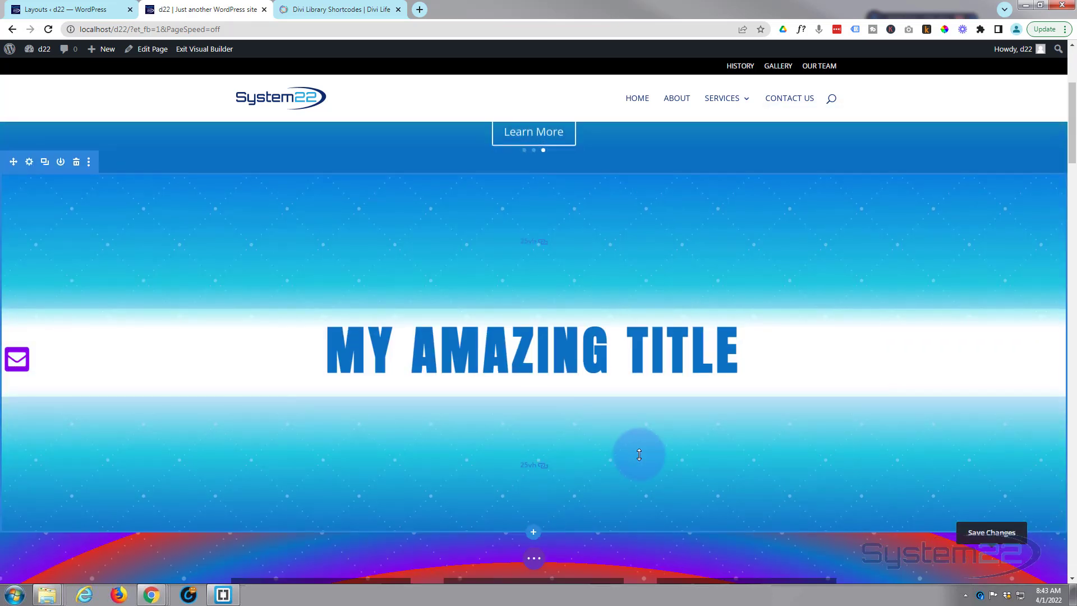
pyautogui.scroll(-5, 639, 454)
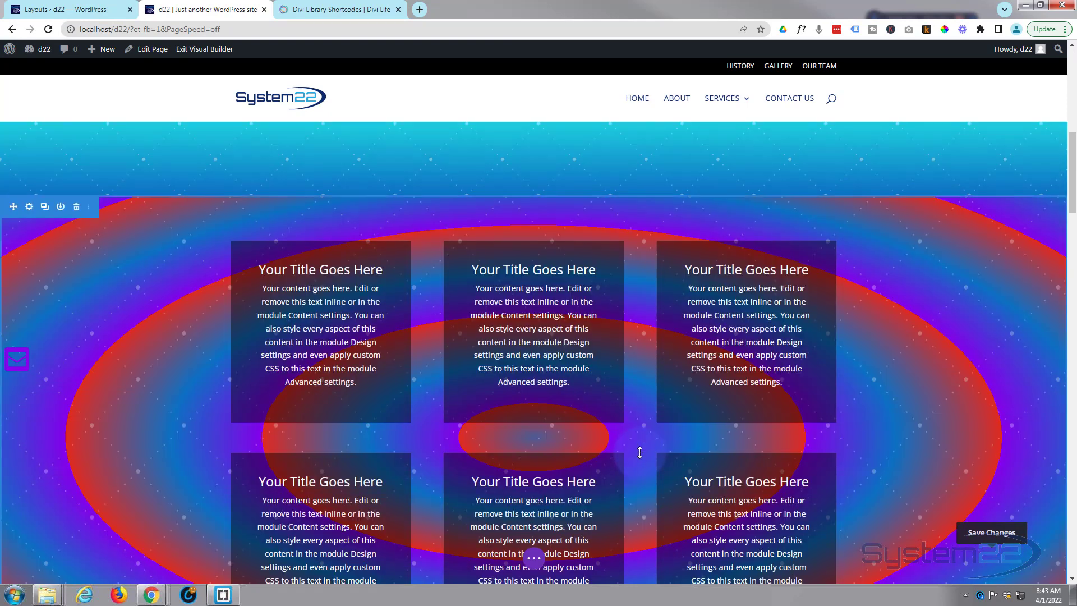
pyautogui.scroll(2, 642, 448)
pyautogui.scroll(2, 640, 451)
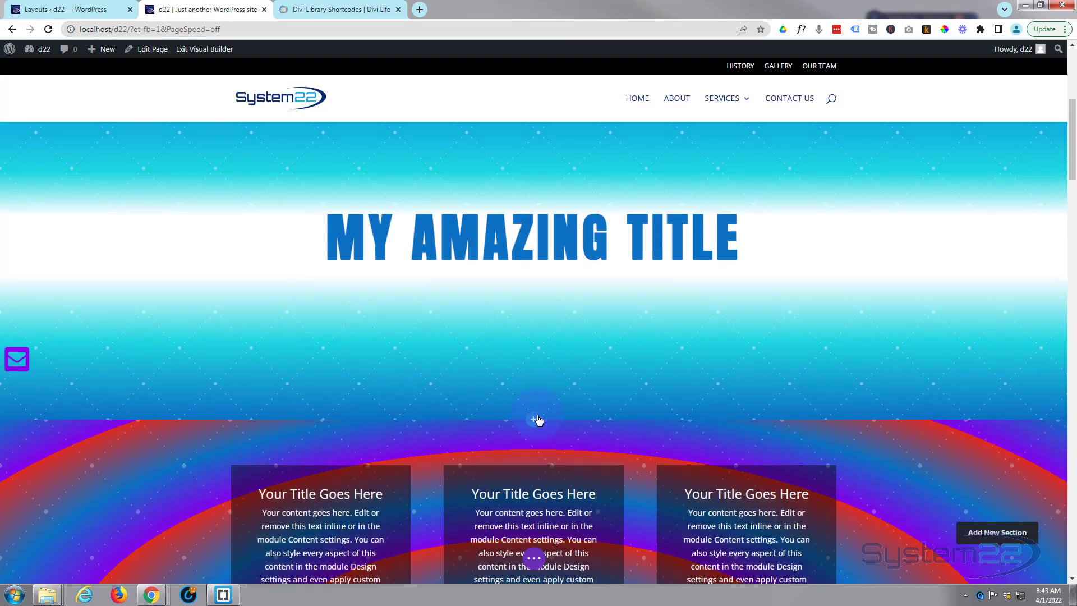
pyautogui.click(534, 420)
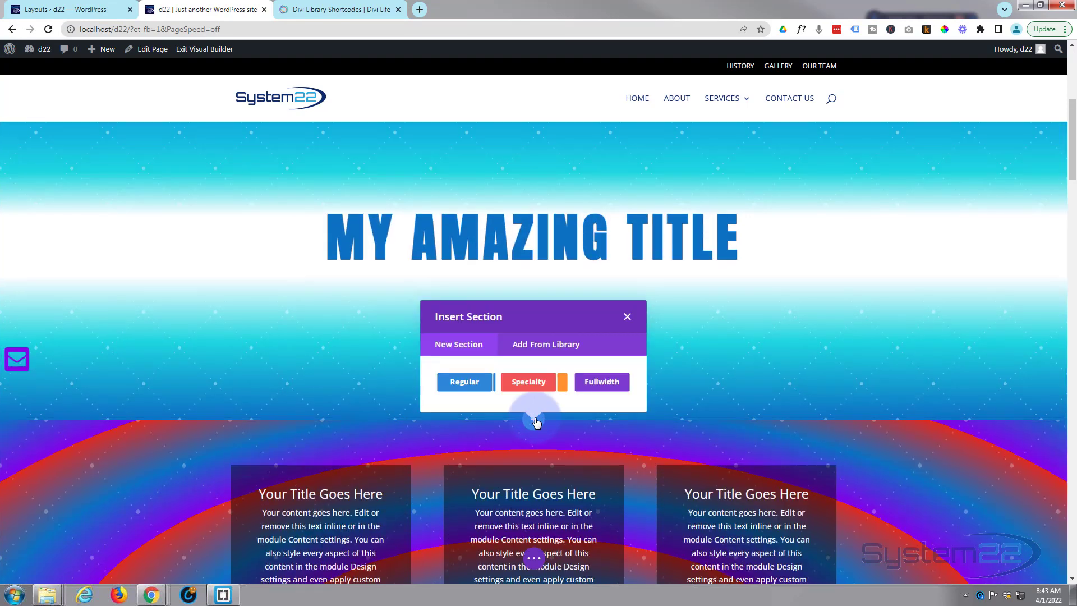
pyautogui.click(464, 381)
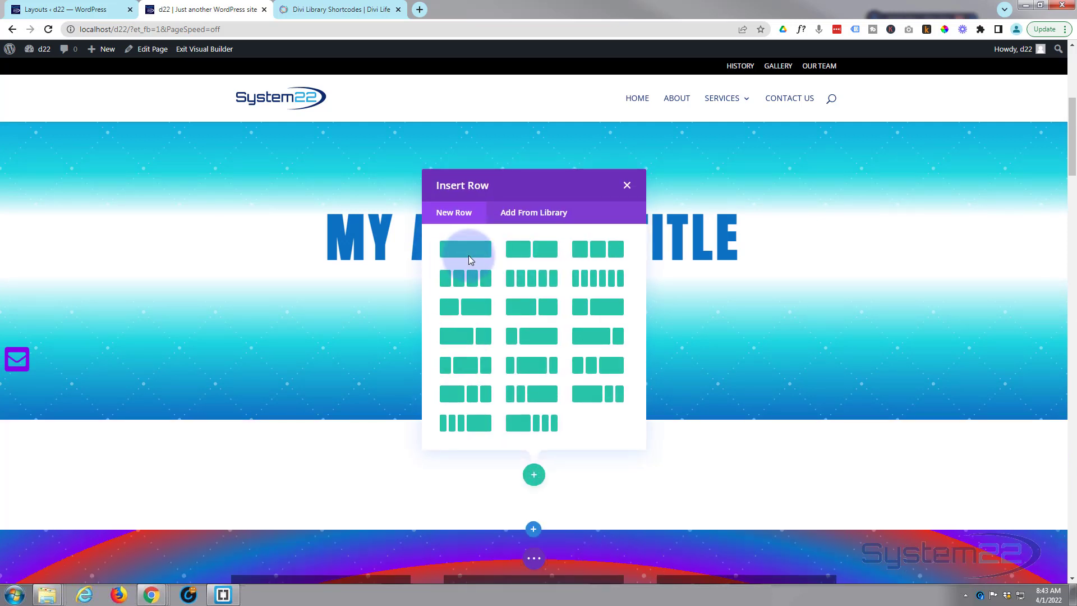
pyautogui.click(471, 258)
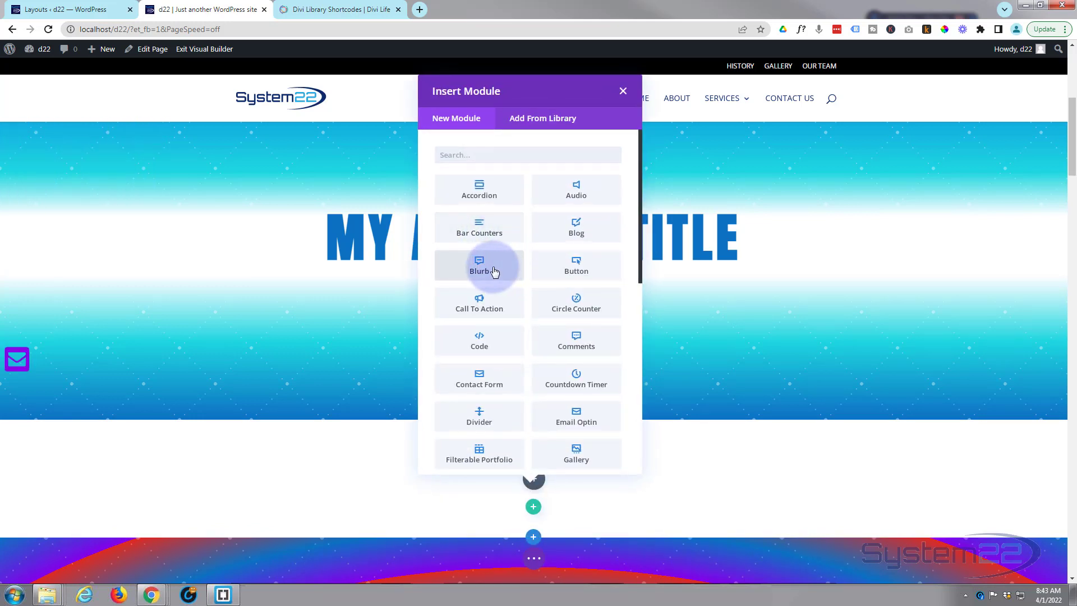
pyautogui.click(494, 272)
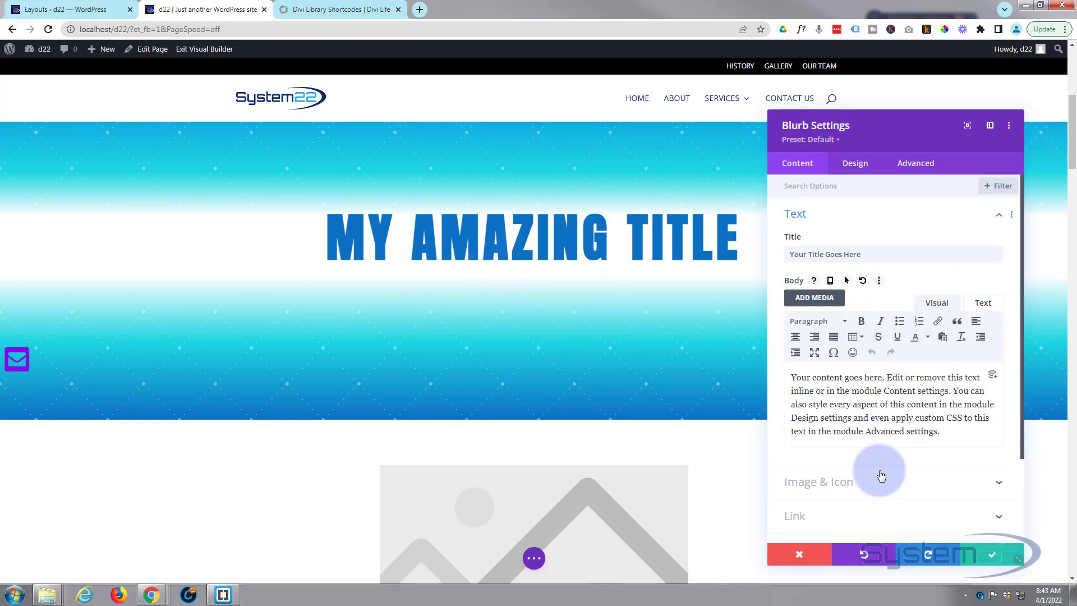
# Switch the blurb to use an icon and choose the circled down-chevron
pyautogui.click(883, 481)
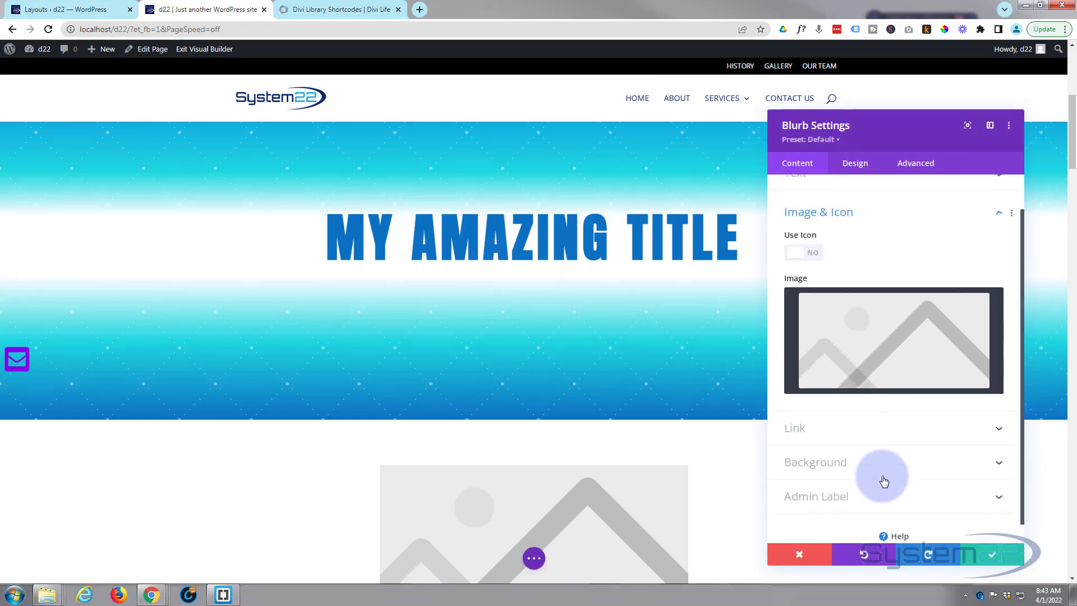
pyautogui.click(809, 242)
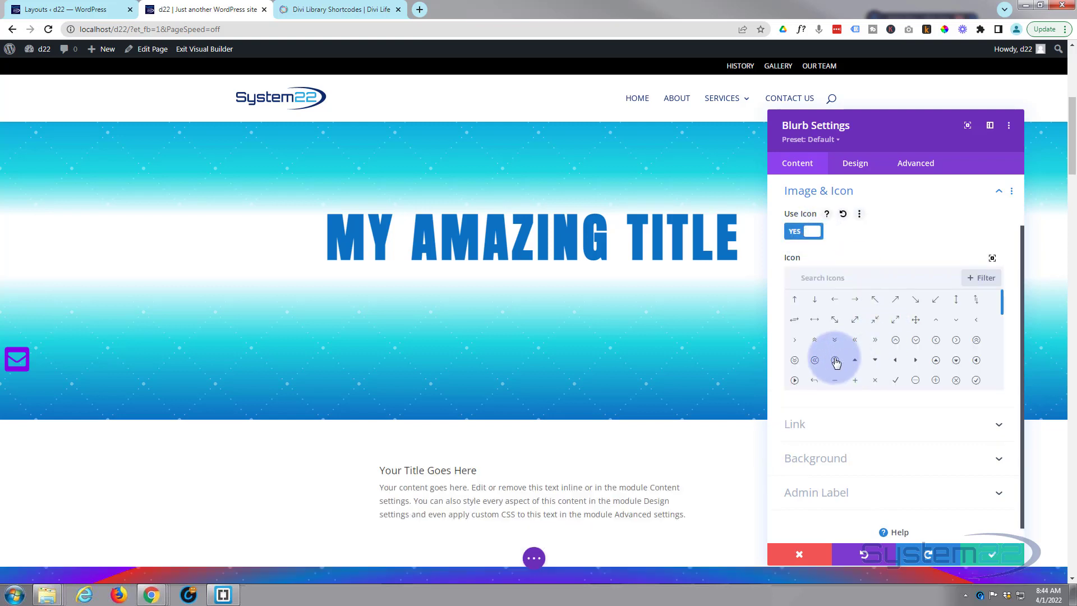
pyautogui.click(916, 343)
pyautogui.scroll(-2, 567, 452)
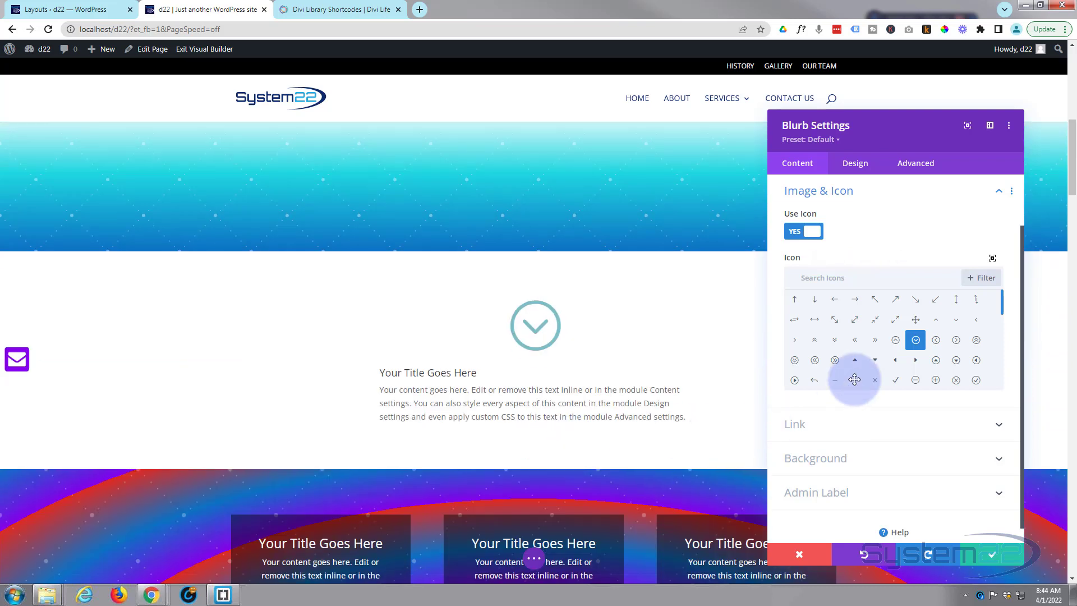
# Centre-align the blurb's text under Design > Text and save the blurb settings
pyautogui.click(856, 164)
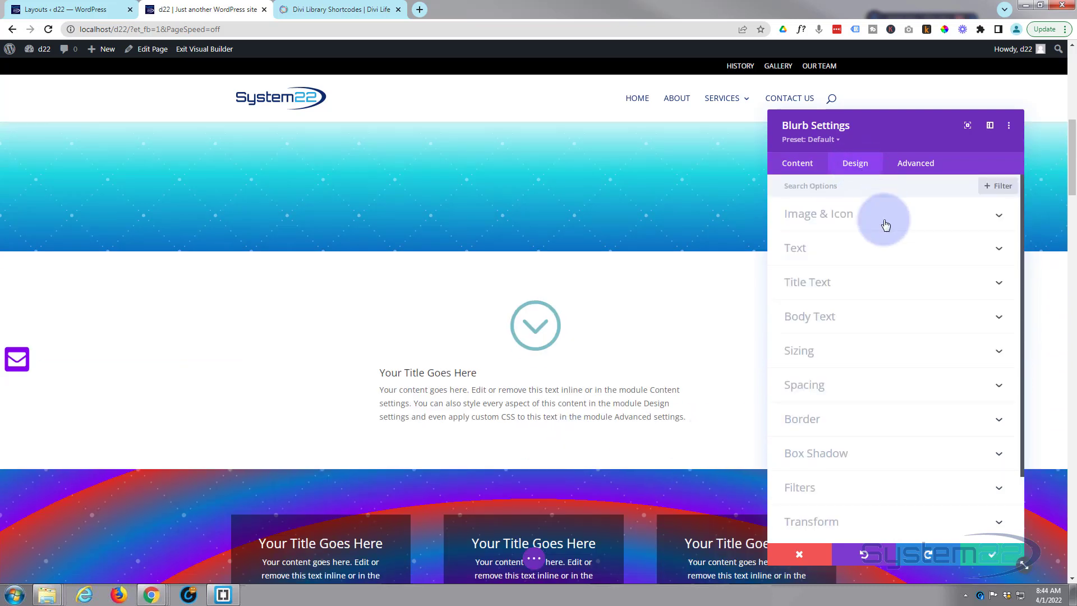
pyautogui.click(879, 249)
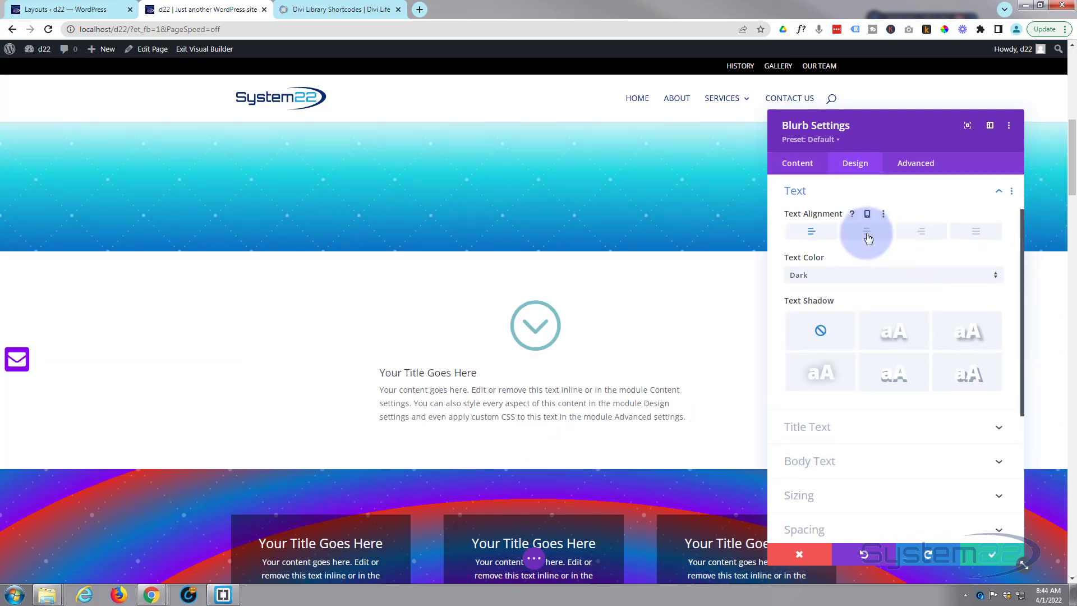
pyautogui.click(867, 238)
pyautogui.click(990, 557)
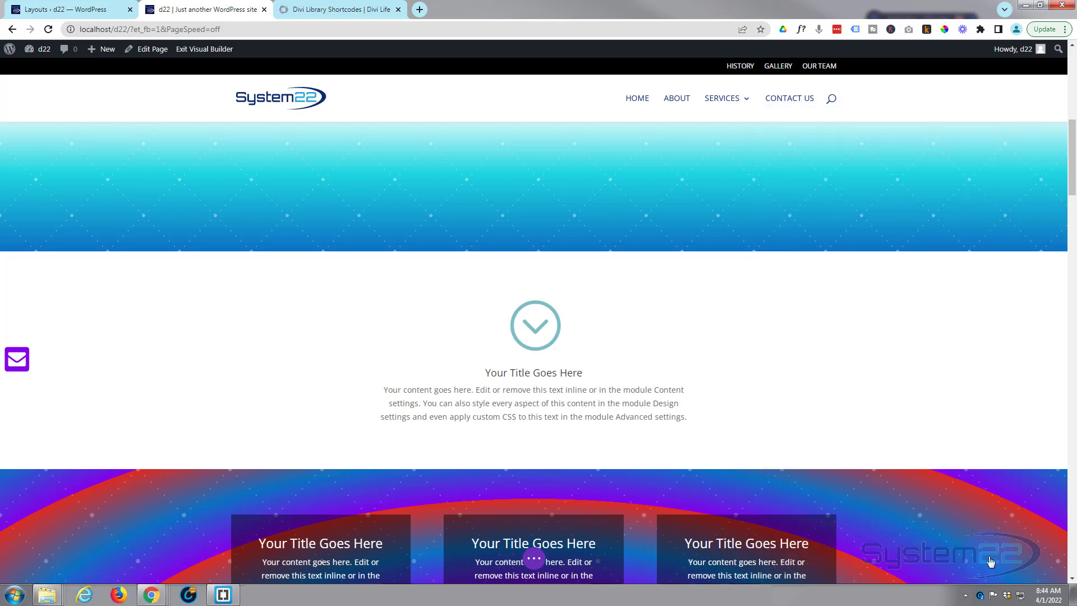
pyautogui.moveTo(532, 318)
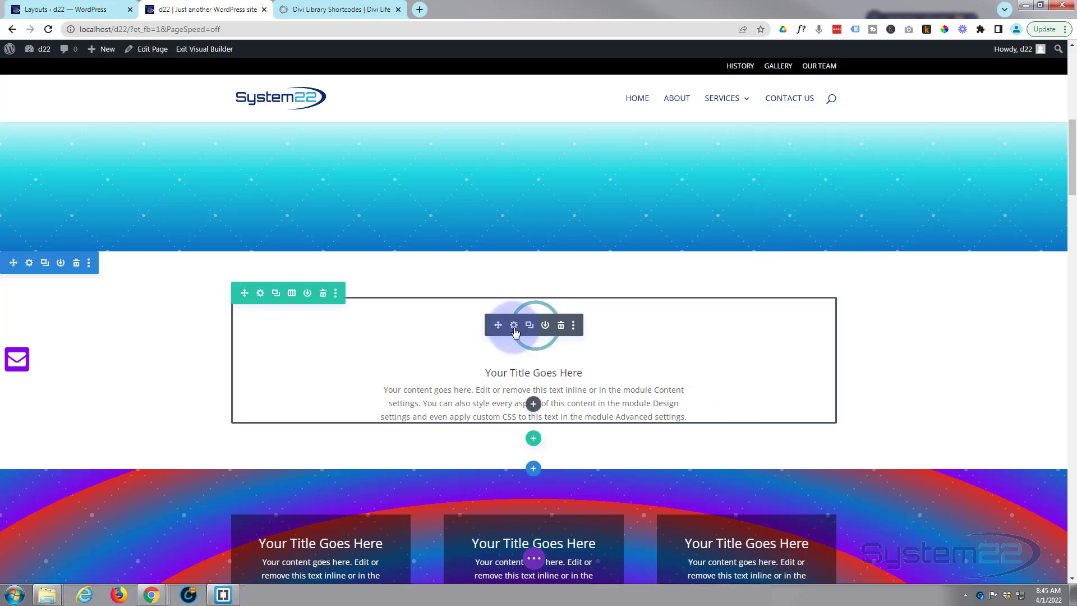
# Paste the library shortcode [divilifeshortcode id='530'] on a new line in the blurb body and save
pyautogui.click(515, 325)
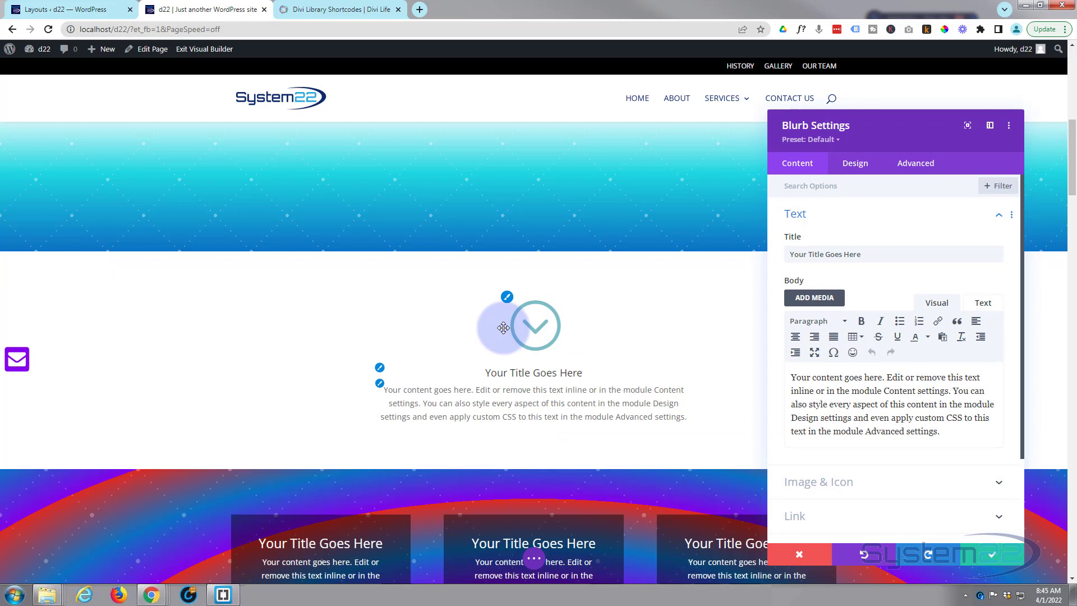
pyautogui.click(961, 430)
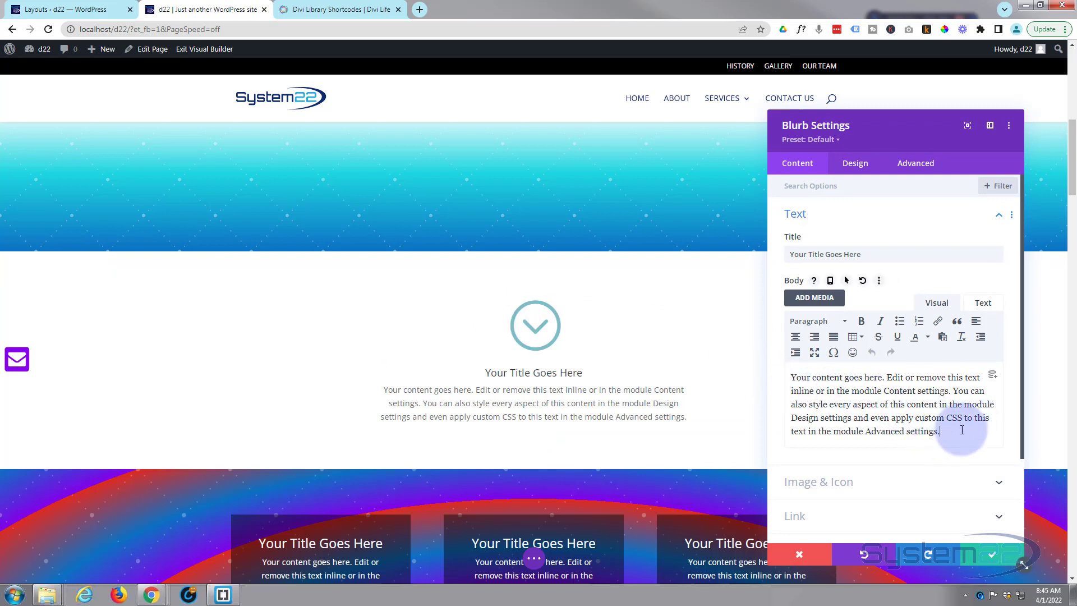
pyautogui.press('Return')
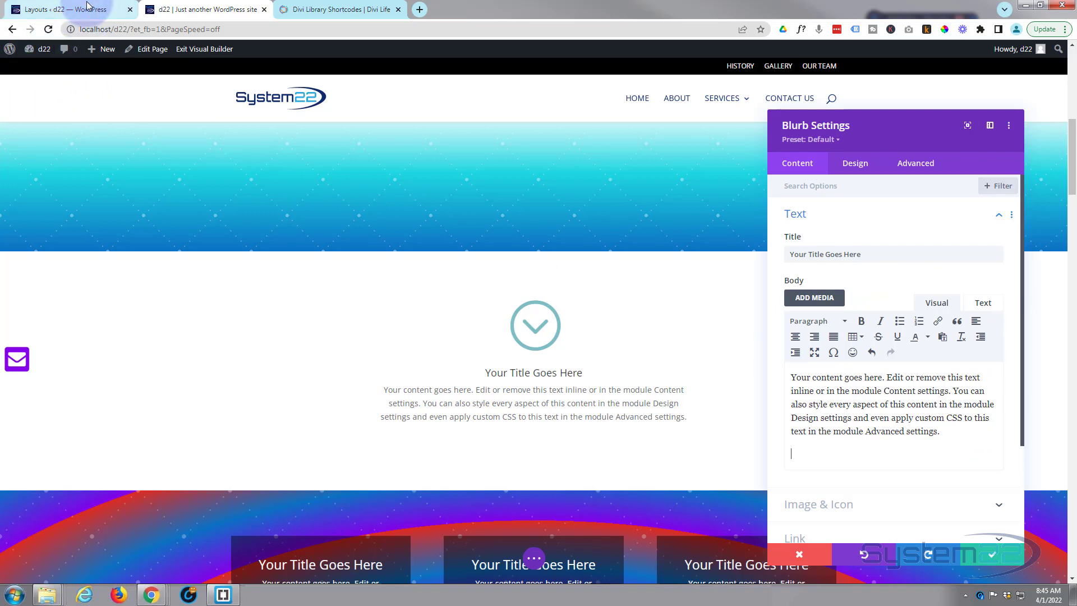
pyautogui.click(86, 7)
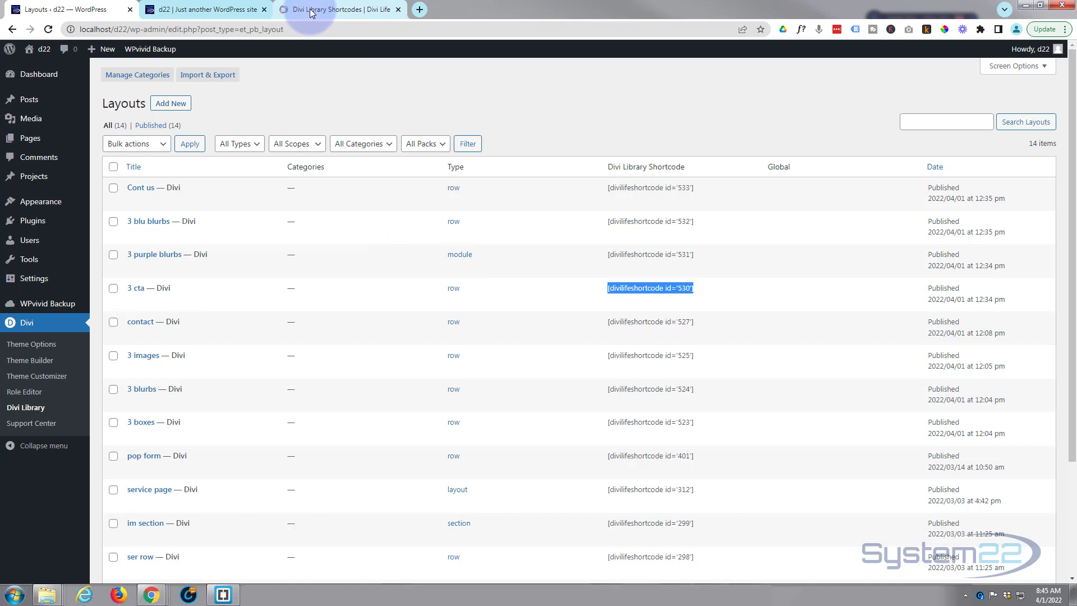
pyautogui.click(222, 17)
pyautogui.write("[divilifeshortcode id='530']")
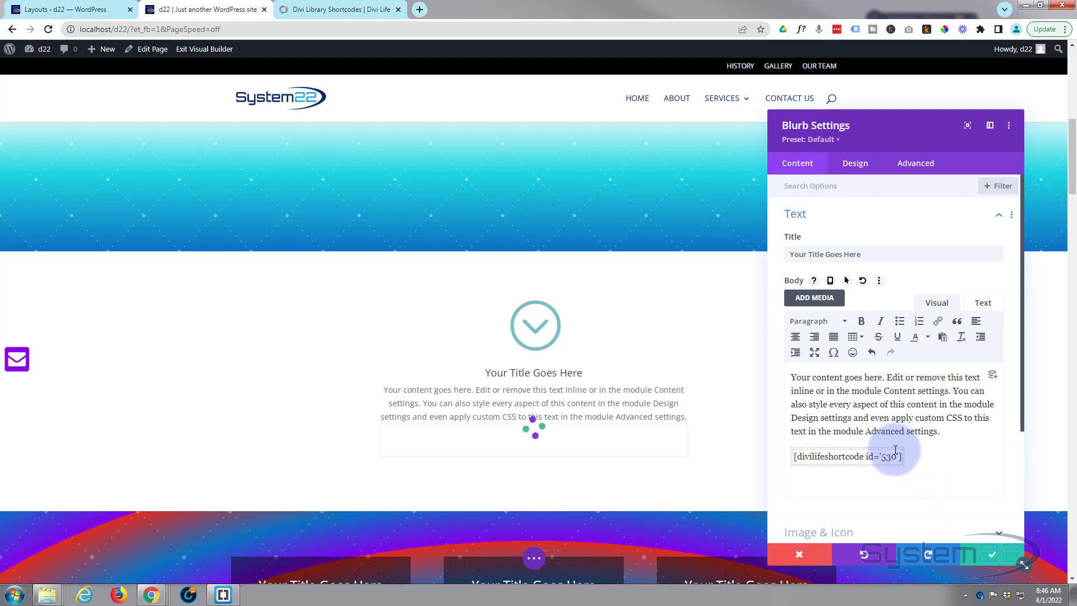
pyautogui.click(999, 558)
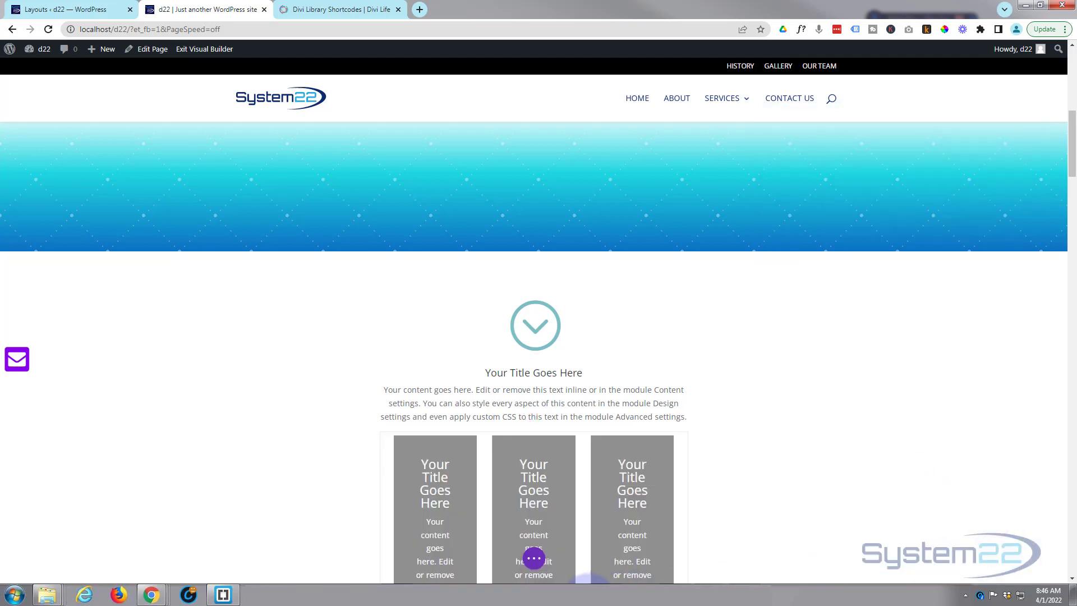
pyautogui.click(534, 558)
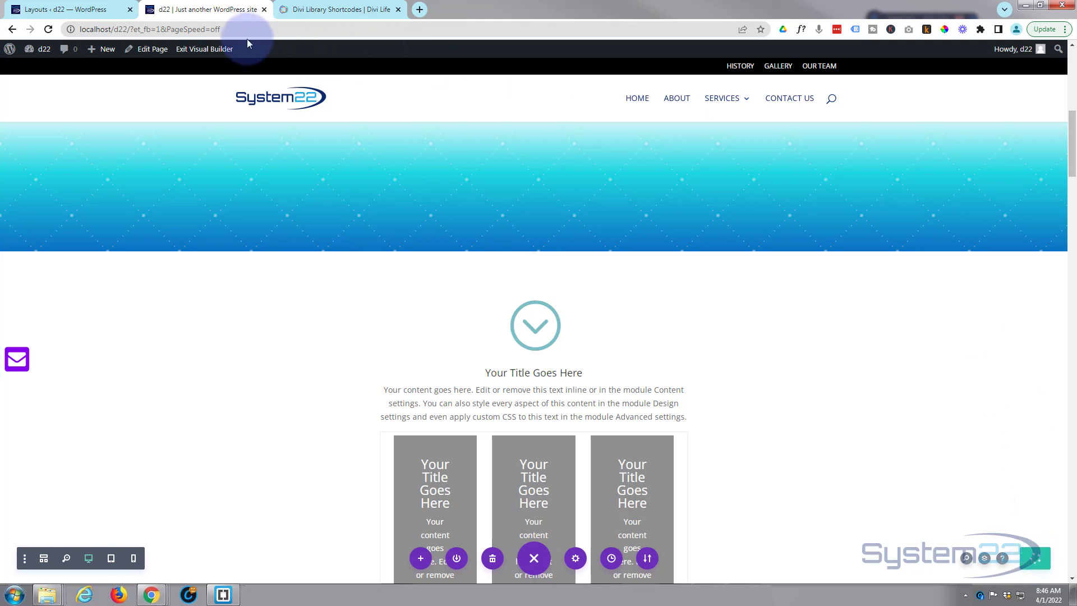
# Exit the builder, then preview all three slides and the blurb's embedded cards on the live page
pyautogui.click(208, 49)
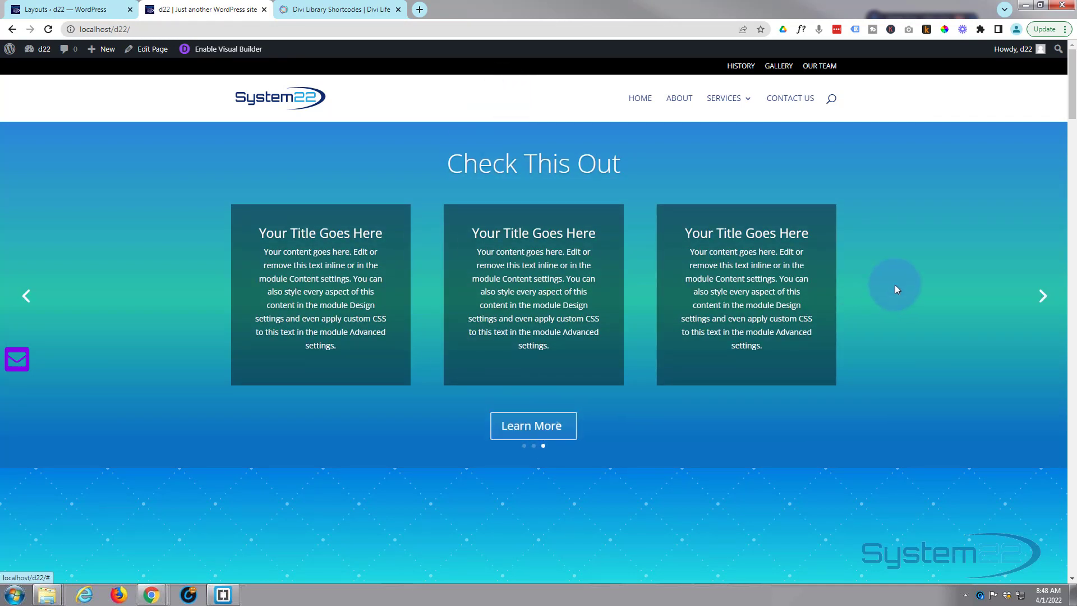
pyautogui.click(1041, 296)
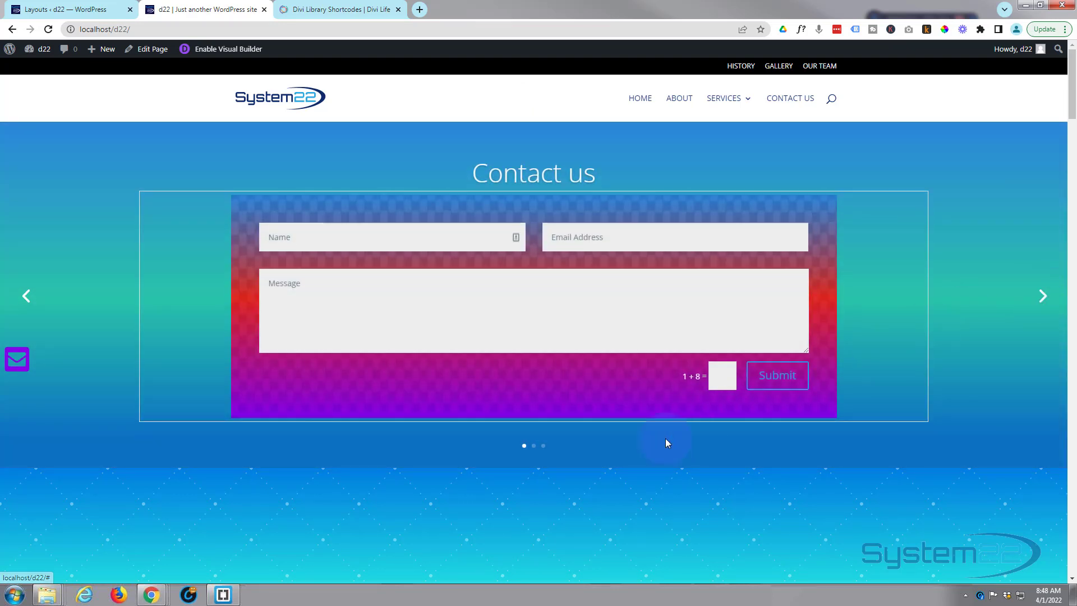
pyautogui.click(533, 447)
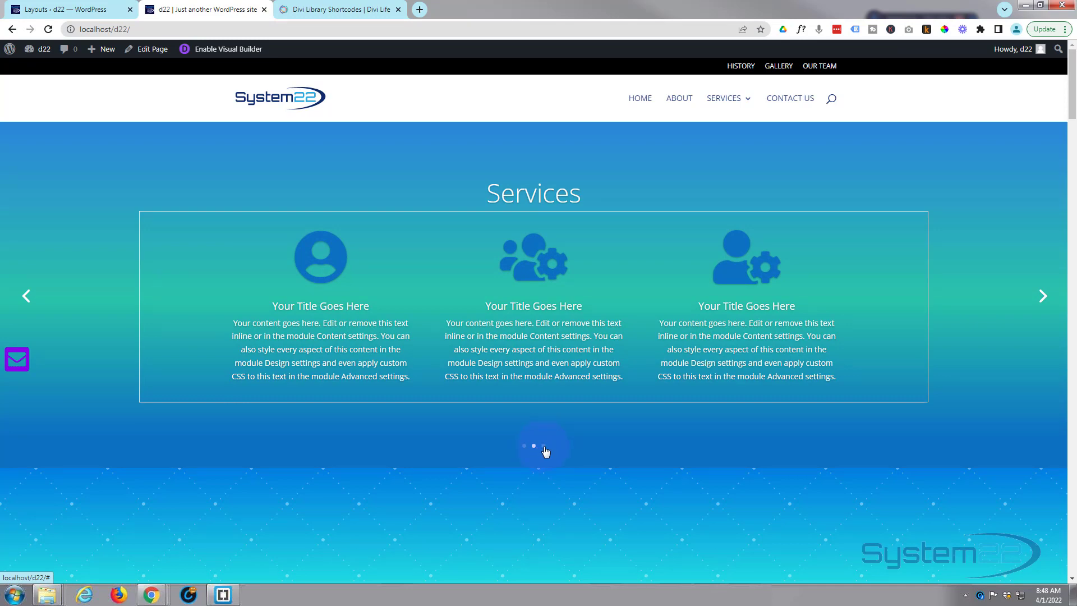
pyautogui.click(544, 447)
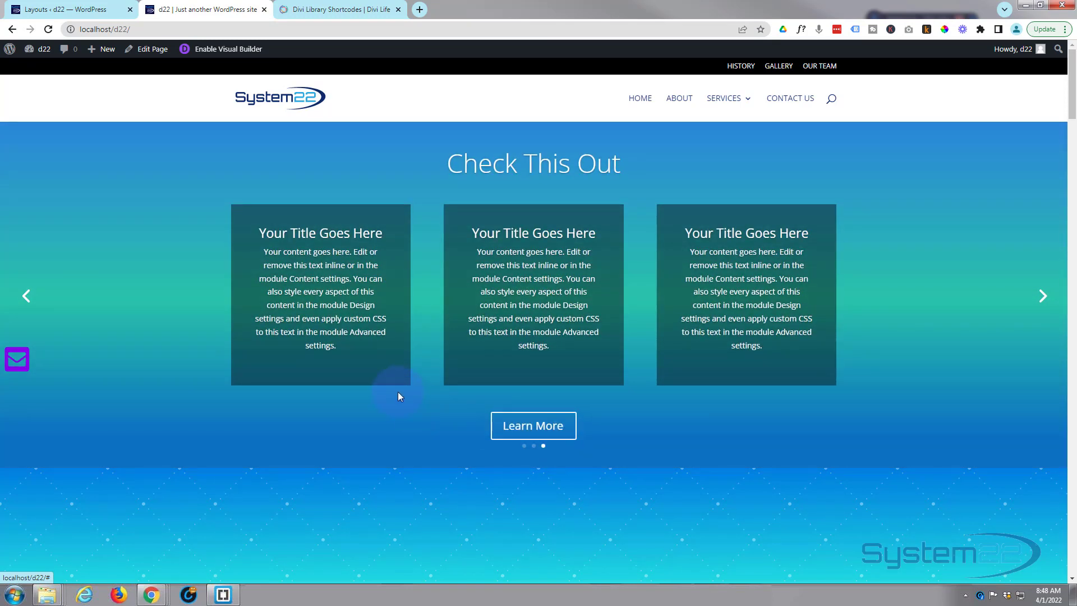
pyautogui.scroll(-10, 398, 393)
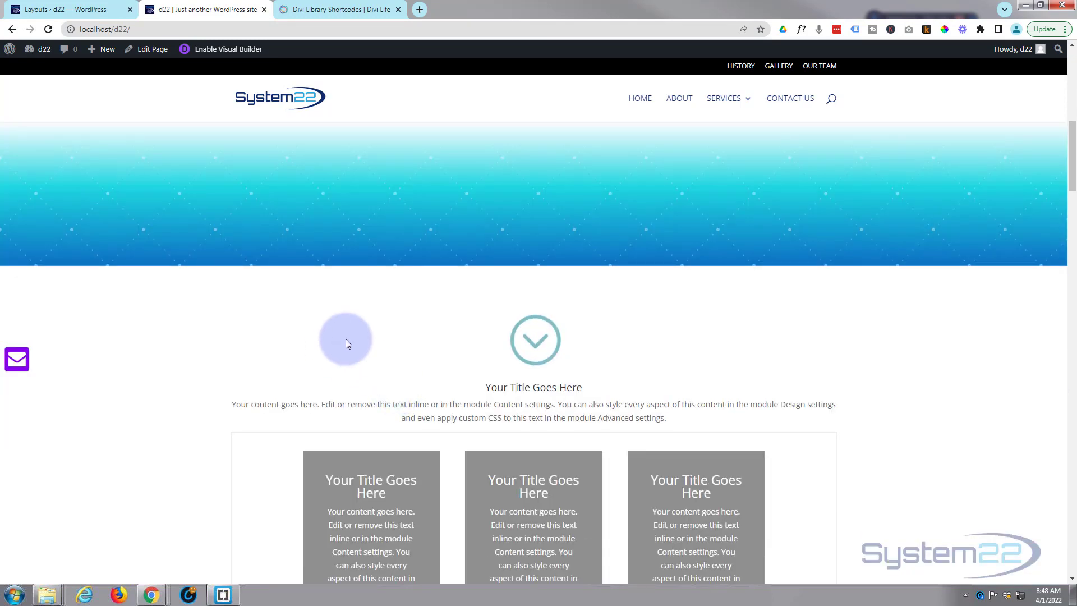
pyautogui.scroll(-4, 346, 337)
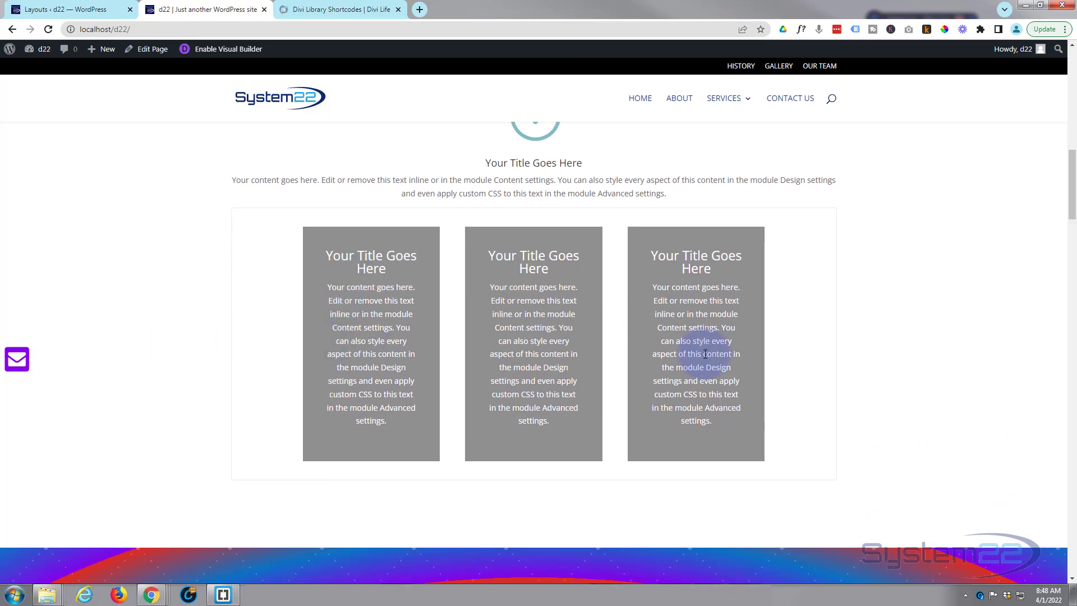
pyautogui.scroll(6, 817, 377)
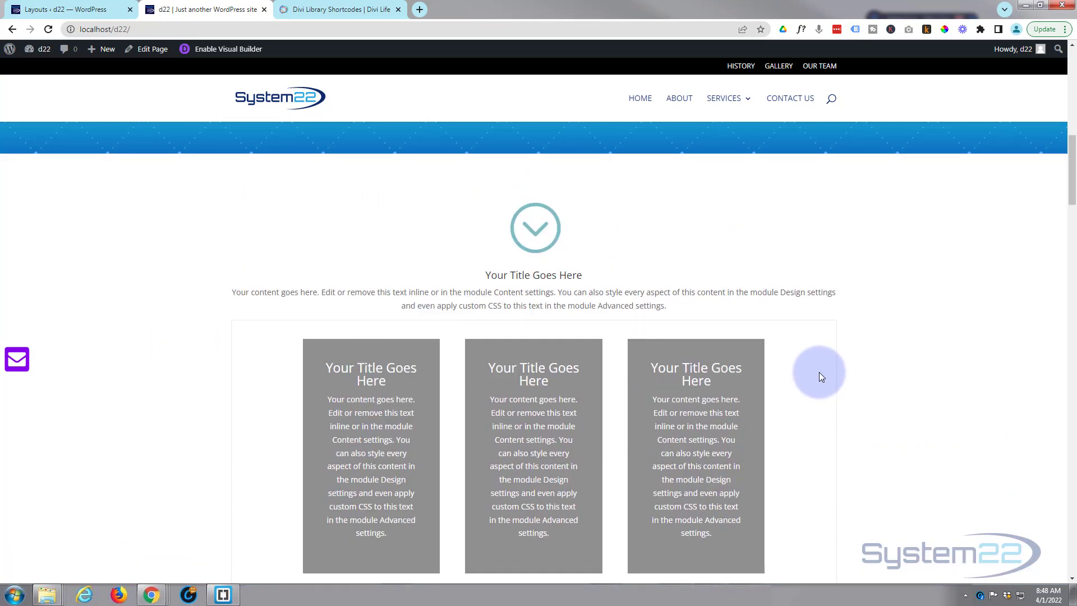
pyautogui.scroll(6, 817, 372)
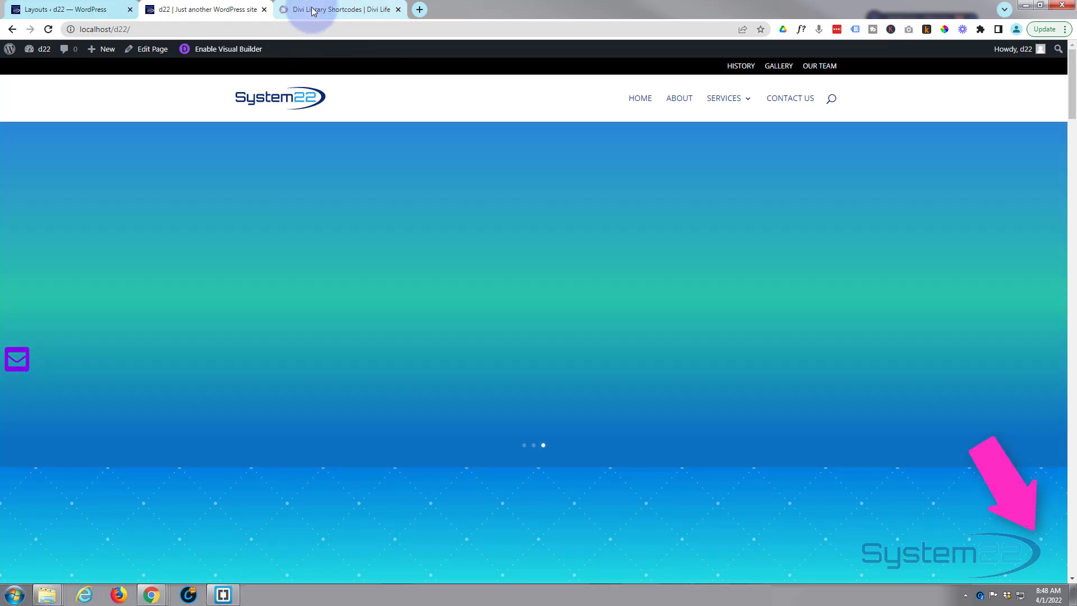
pyautogui.click(332, 10)
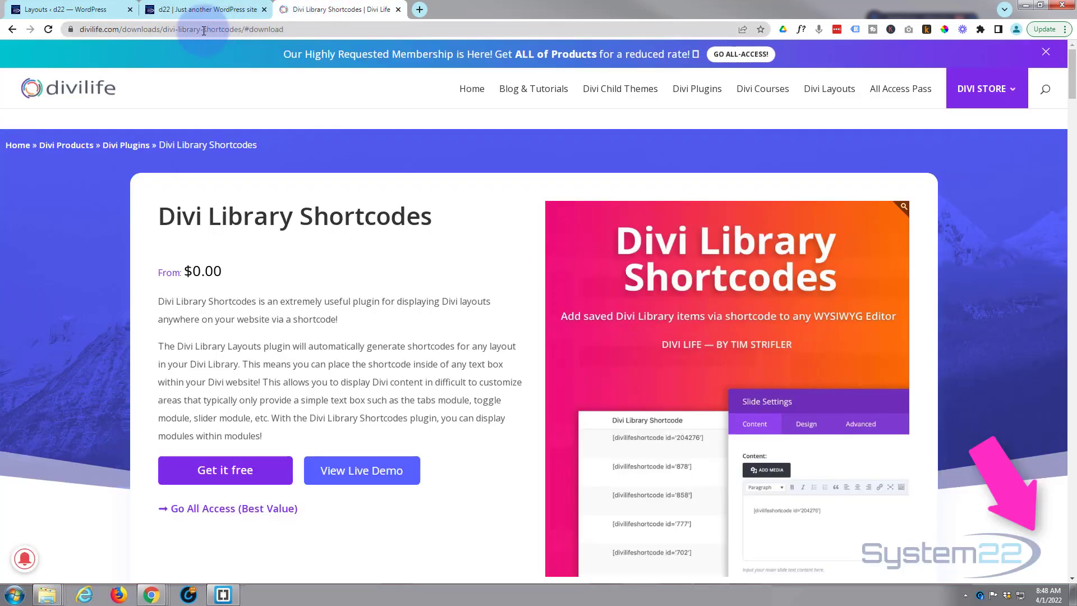
pyautogui.click(212, 9)
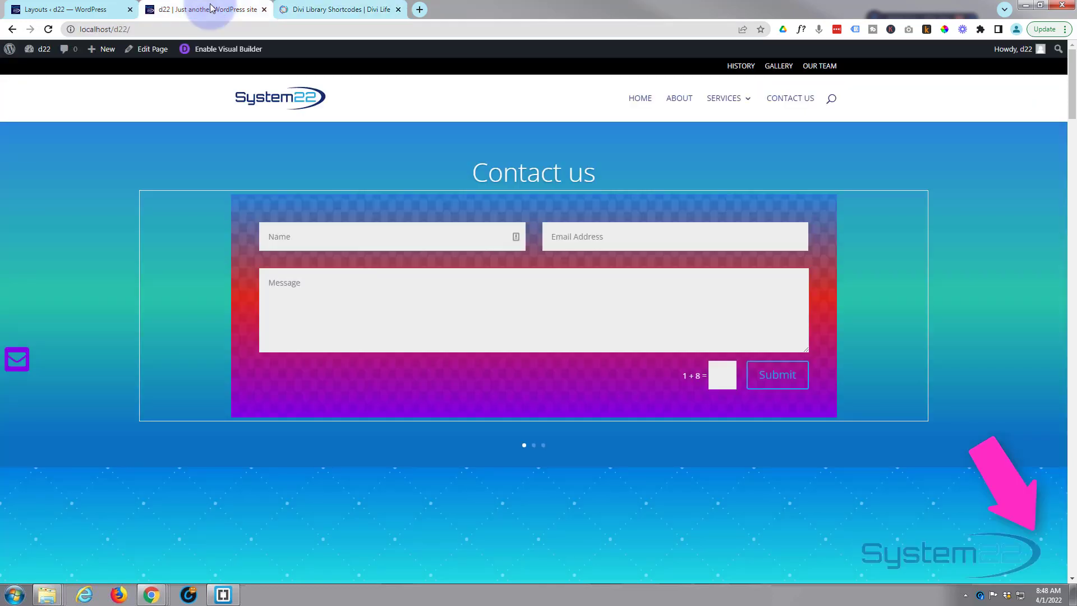